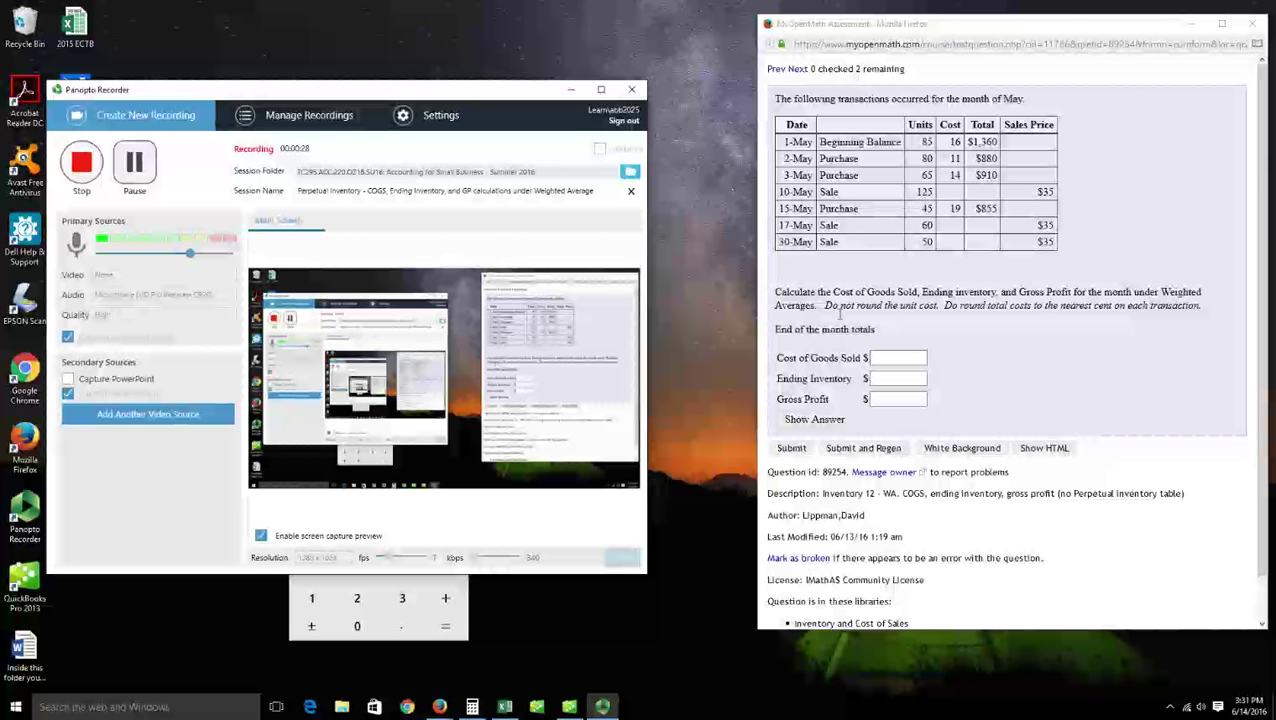
Highlight the rounding instruction in the May question and switch to the Excel inventory template
left_click_drag(827, 307, 1205, 315)
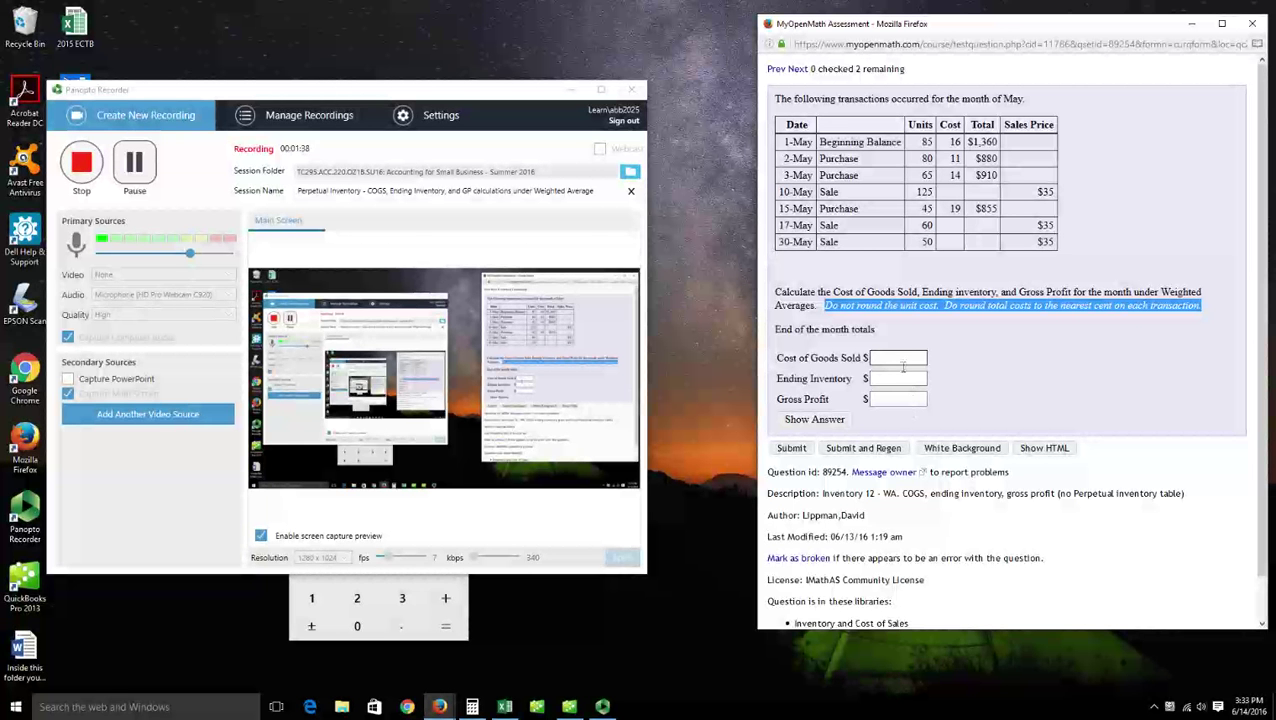
left_click(505, 706)
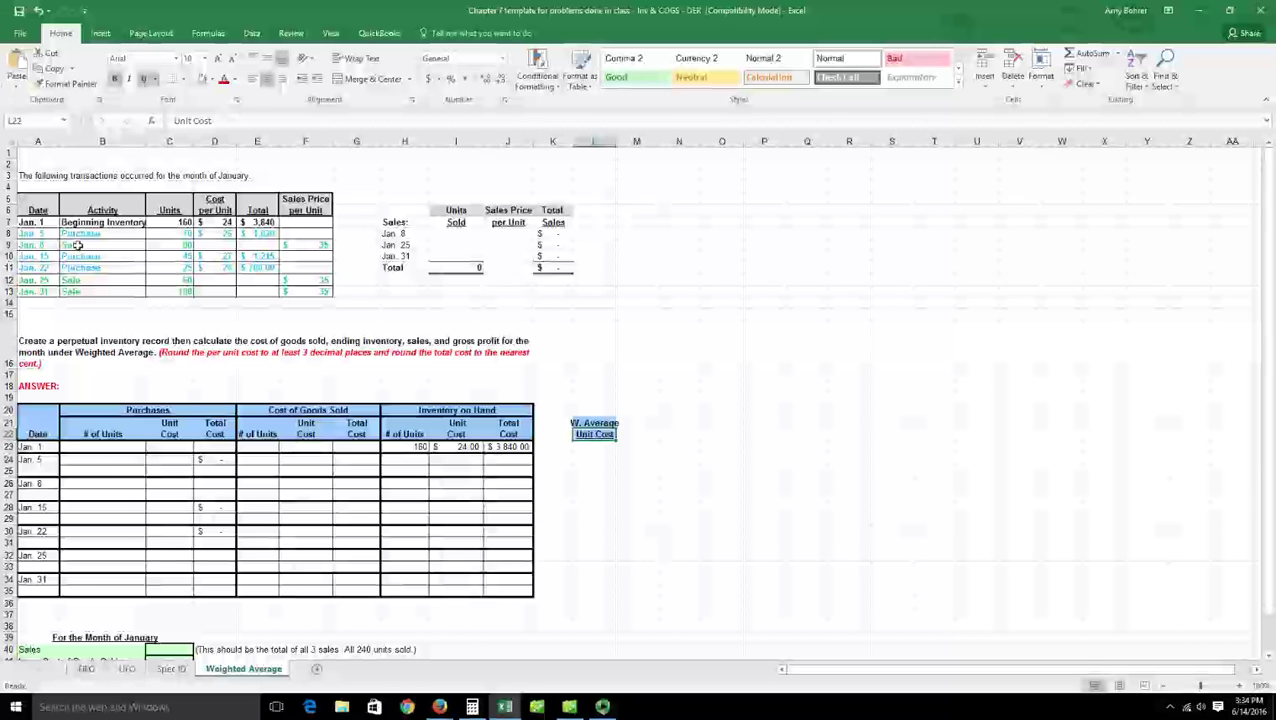
Record the Jan. 5 purchase of 70 units at a unit cost of 26 in the perpetual inventory record
left_click(111, 463)
type("70")
key("Tab")
type("26")
key("Tab")
Enter the Jan. 5 inventory on hand as two layers: 160 units at 24 and 70 units at 26
left_click(415, 465)
type("160")
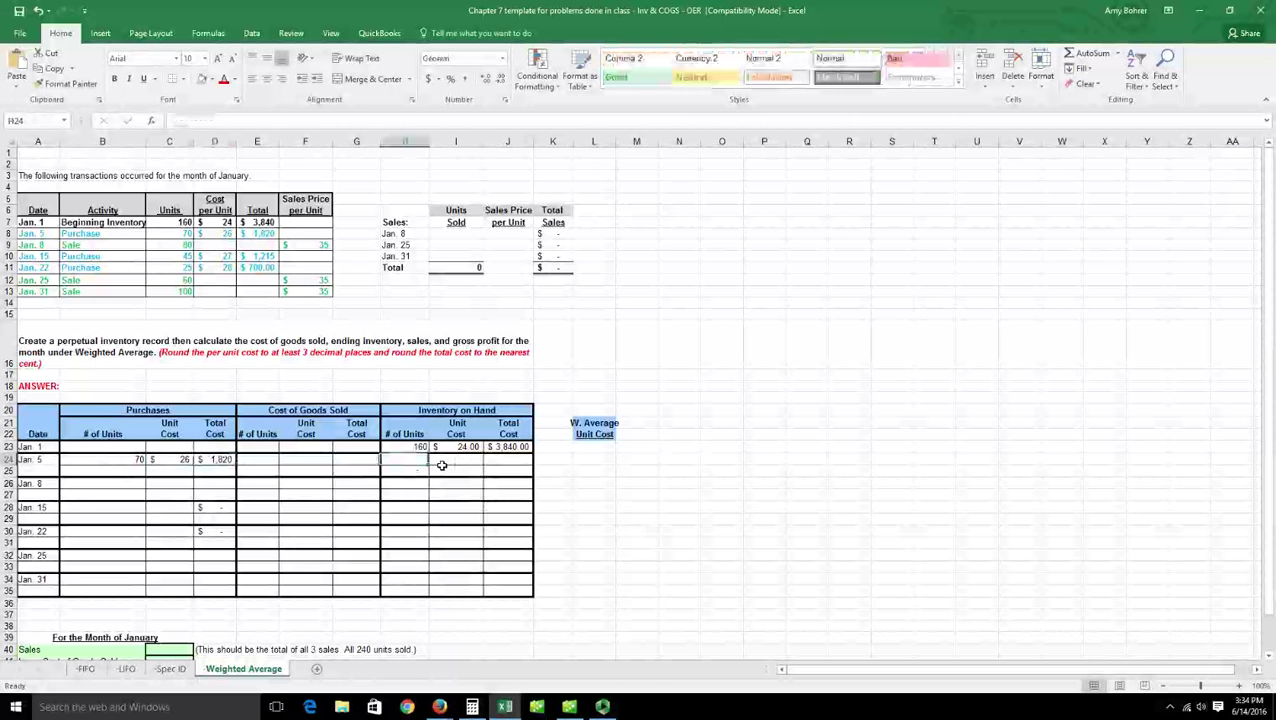
key("Tab")
type("24")
key("Return")
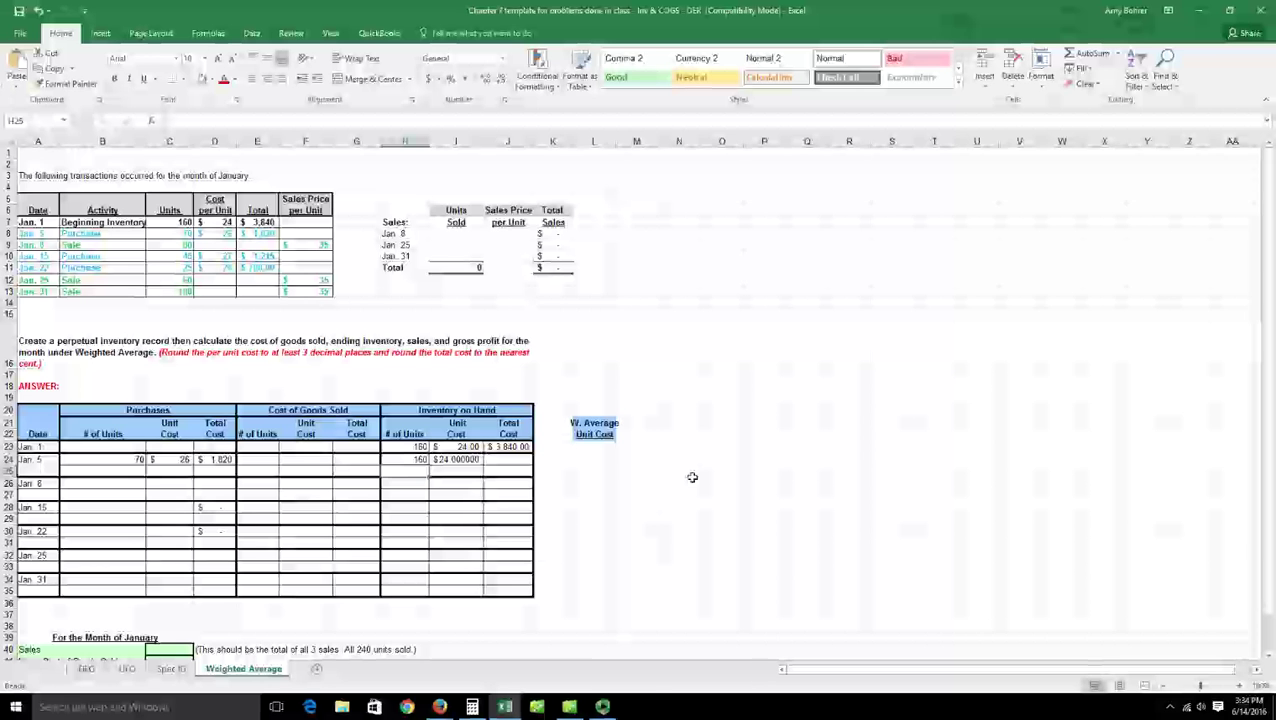
type("70")
key("Tab")
type("26")
key("Return")
Calculate the total cost of both Jan. 5 inventory layers by multiplying units by unit cost in J24 and J25
left_click(519, 460)
type("=")
left_click(420, 459)
type("*")
left_click(455, 460)
key("Return")
type("=")
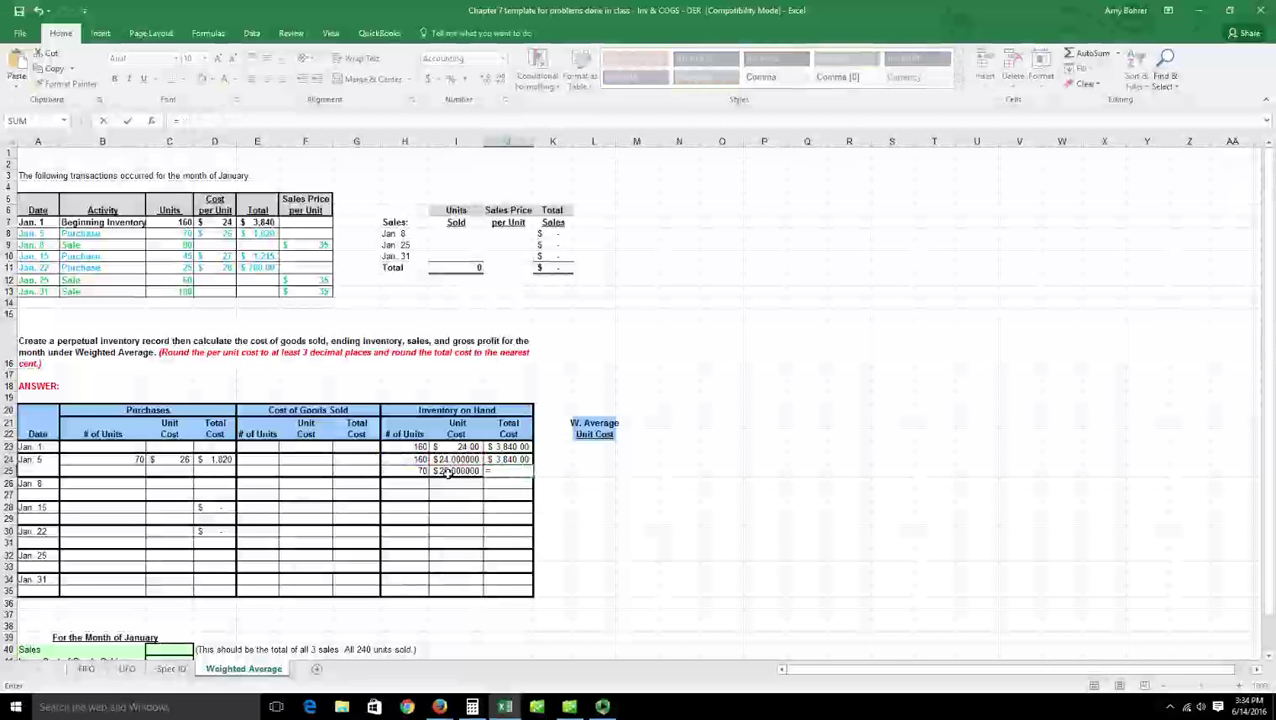
left_click(424, 471)
type("*")
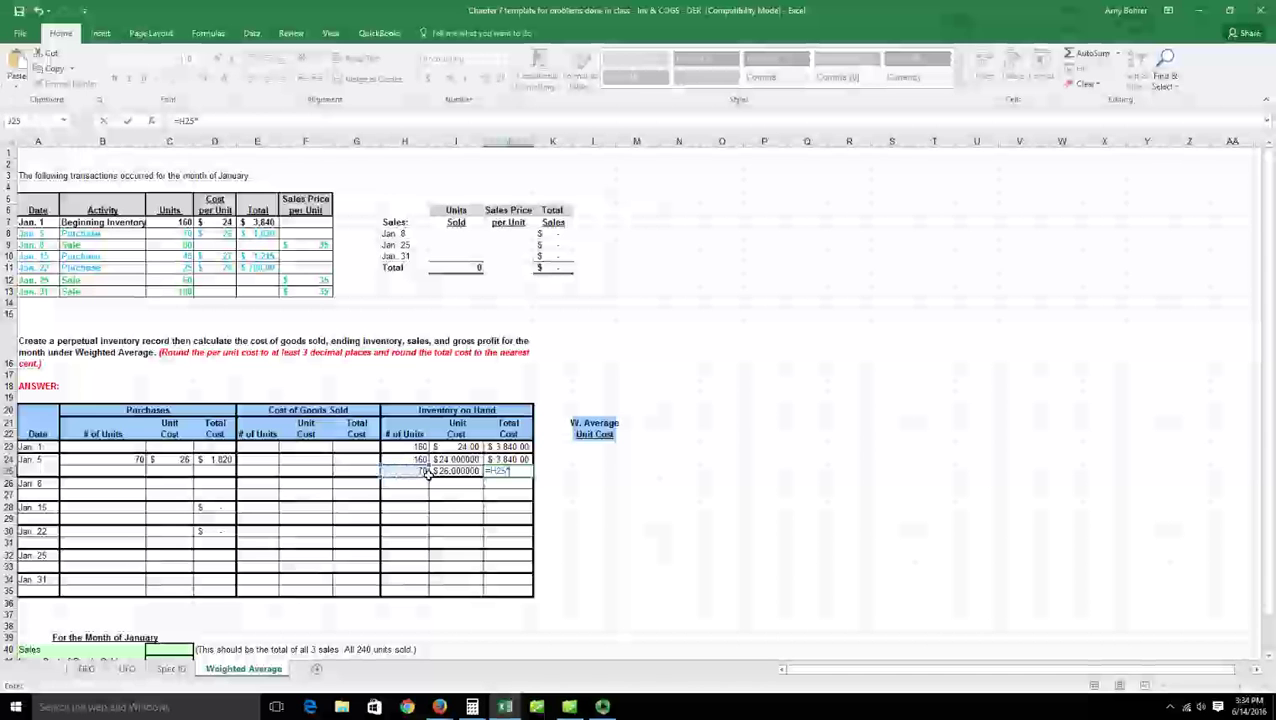
key("Return")
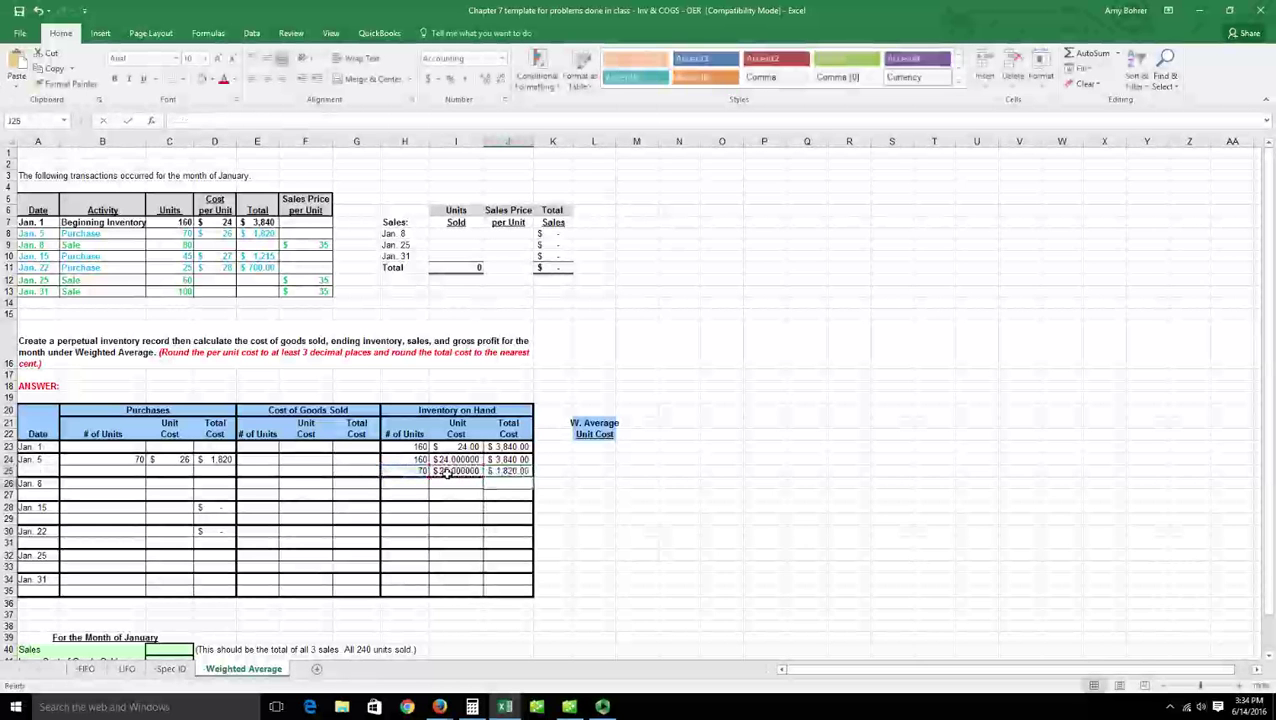
Shade the two Jan. 5 inventory-on-hand rows, H24:J25, with a light green fill
left_click(550, 473)
left_click_drag(410, 459, 504, 476)
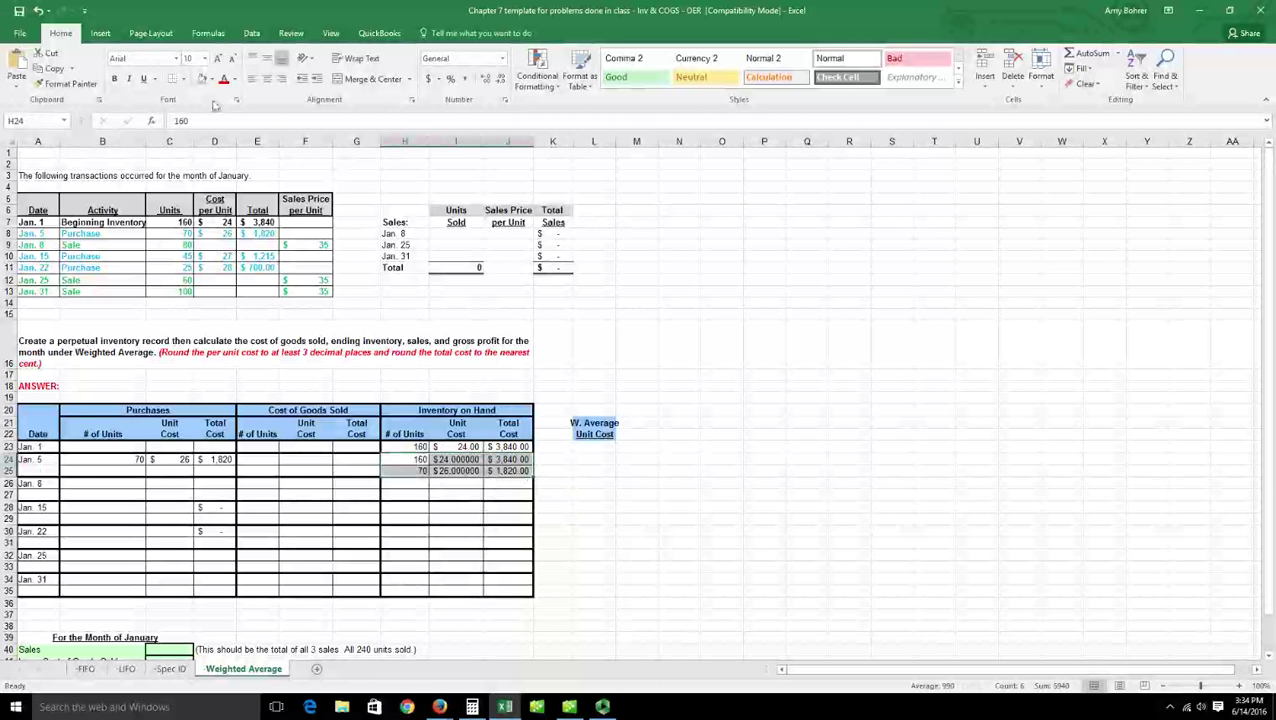
left_click(208, 79)
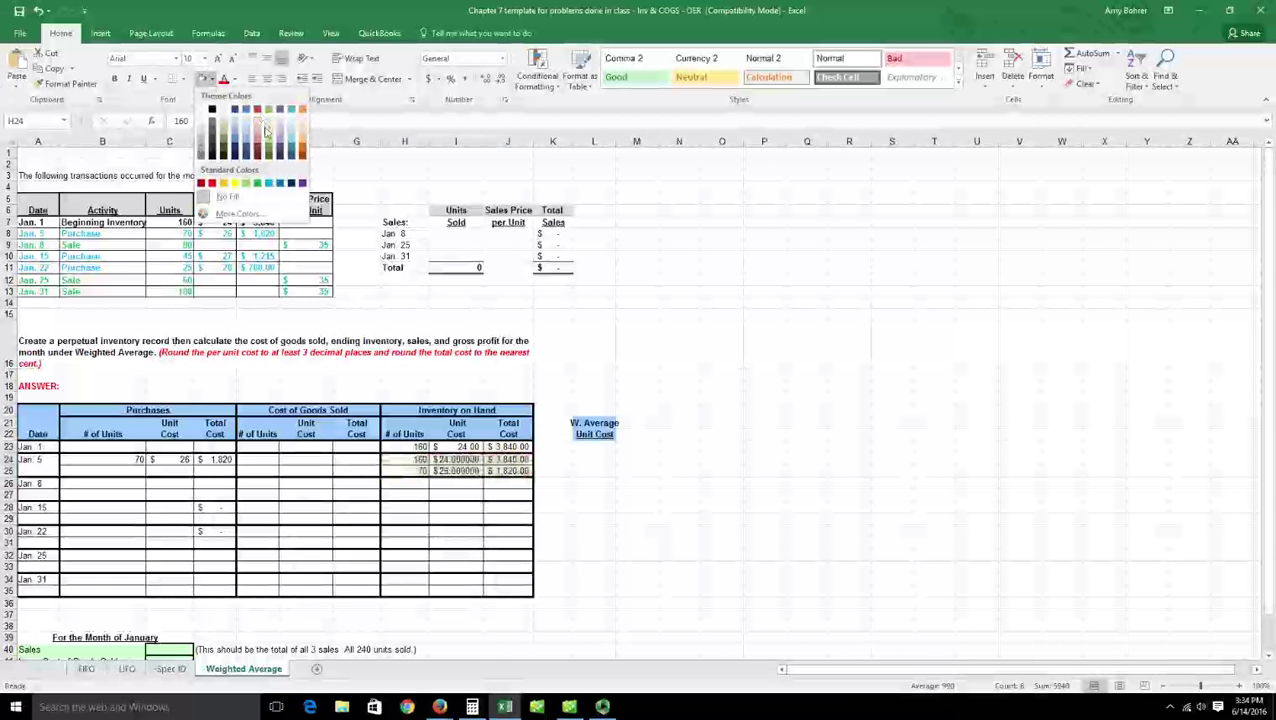
left_click(268, 139)
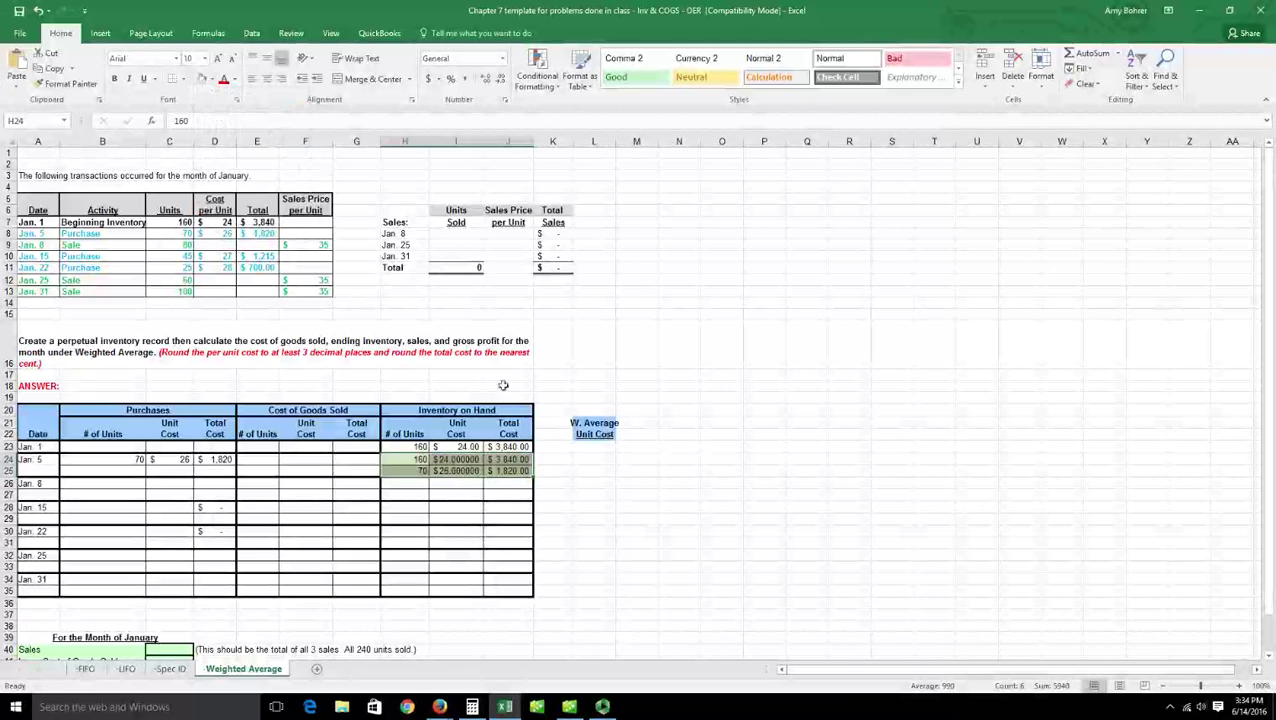
Add the total costs of the two Jan. 5 layers in K25 with =J24+J25 and widen column K to fit
left_click(560, 471)
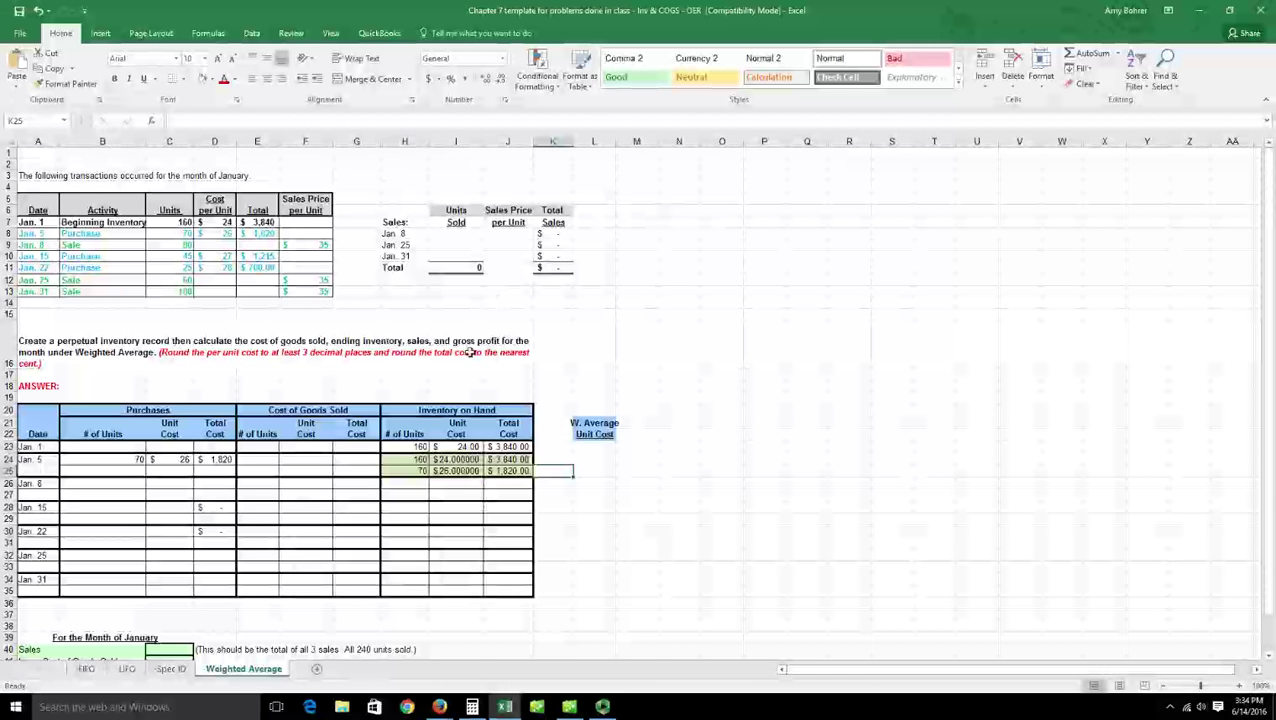
type("=")
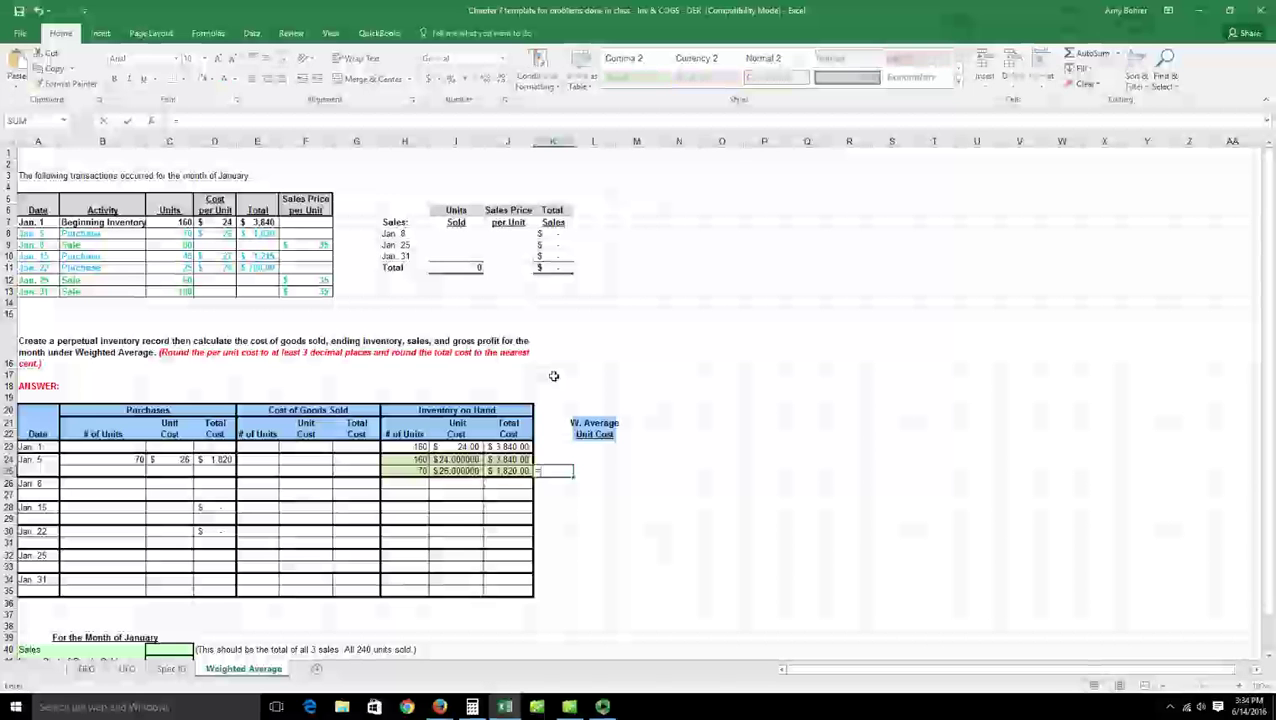
left_click(506, 459)
type("+")
key("Left")
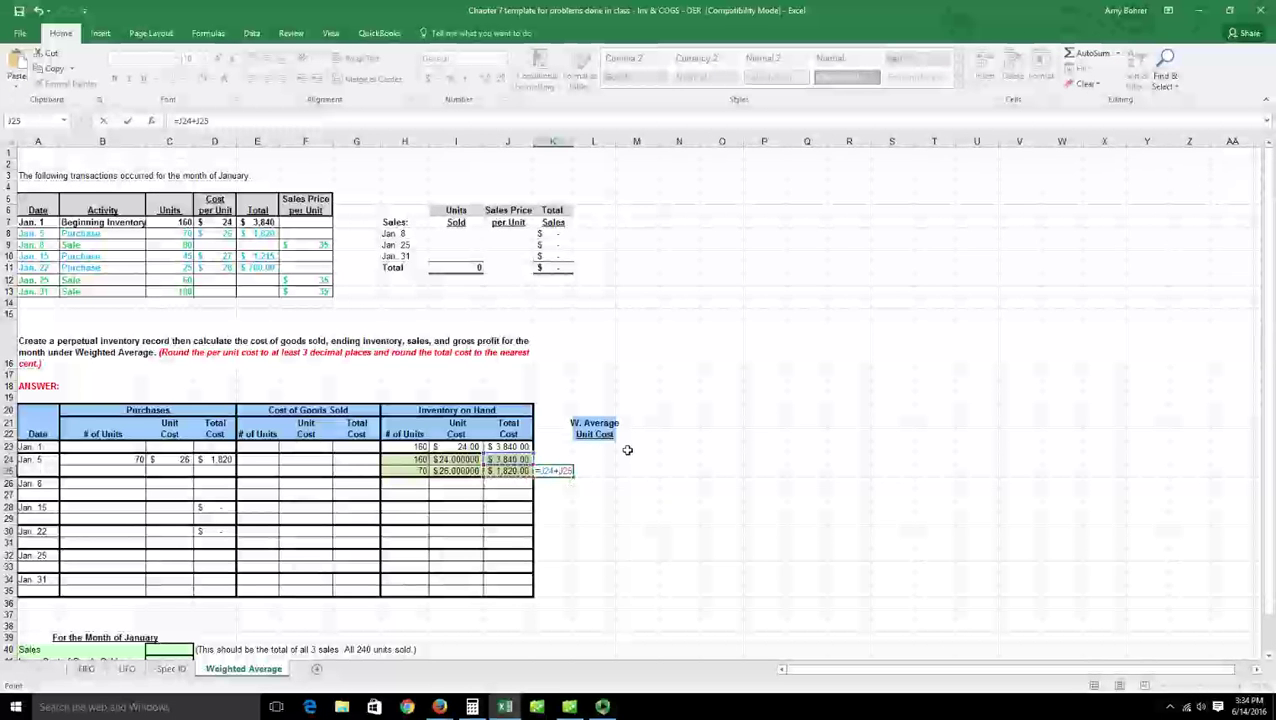
key("Return")
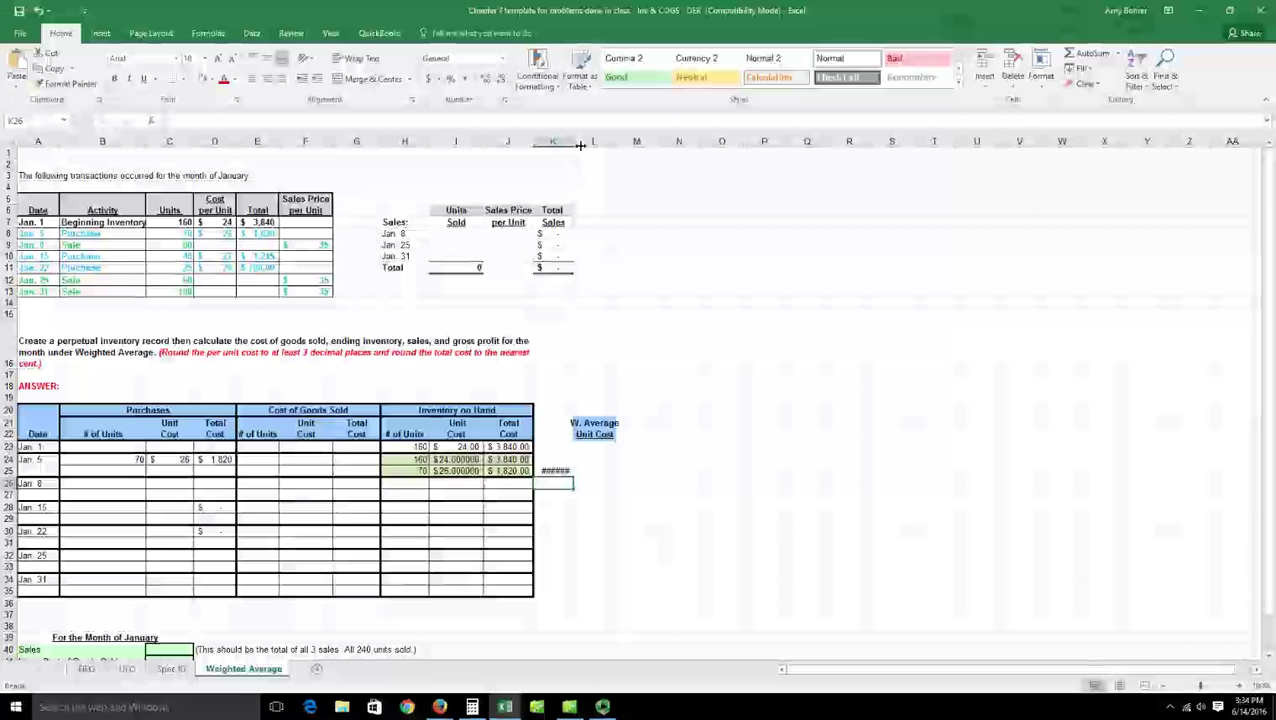
left_click_drag(580, 145, 597, 145)
left_click(583, 470)
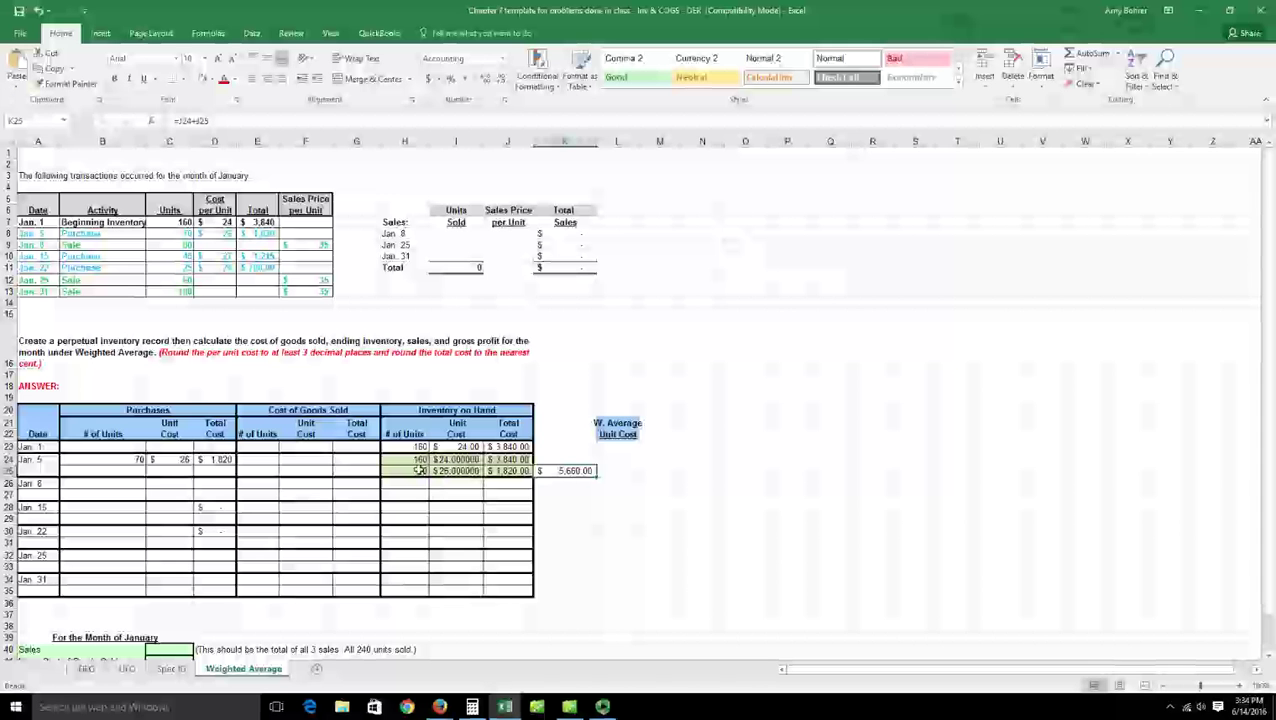
left_click_drag(418, 459, 418, 478)
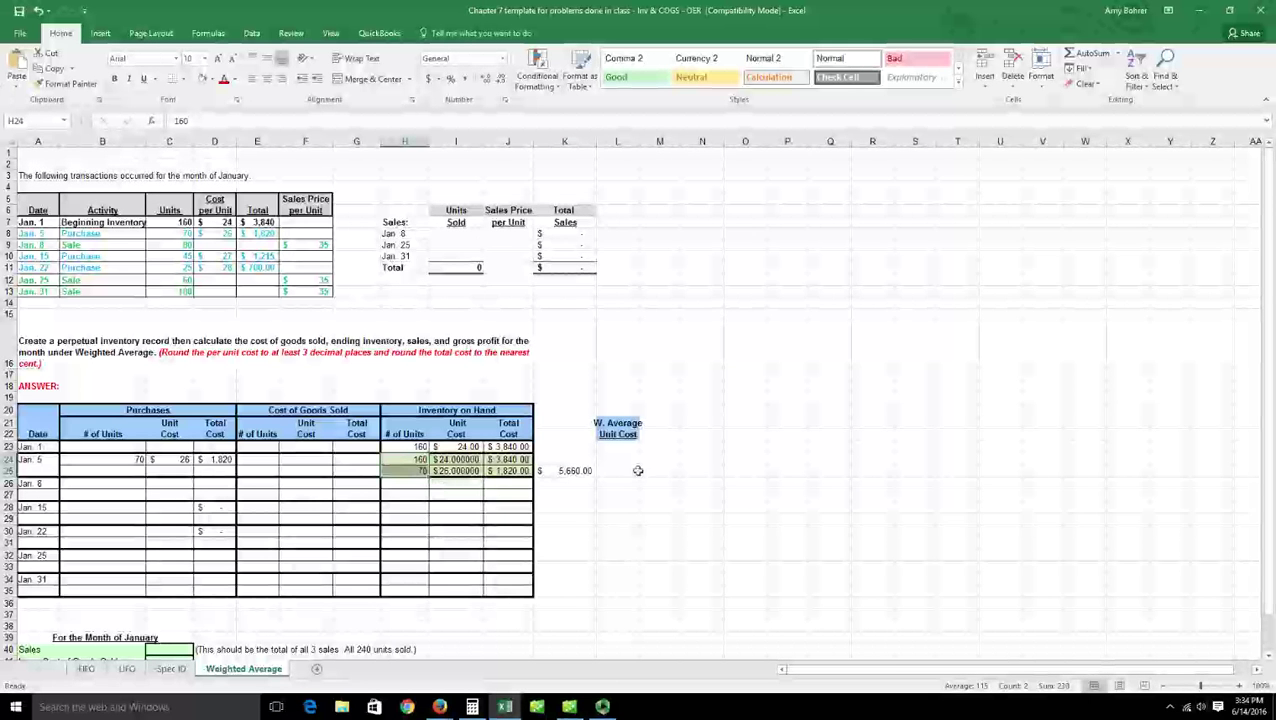
Write the formula note "W. Avg = Total cost/ # of units" in cell M19
left_click(659, 398)
type("W")
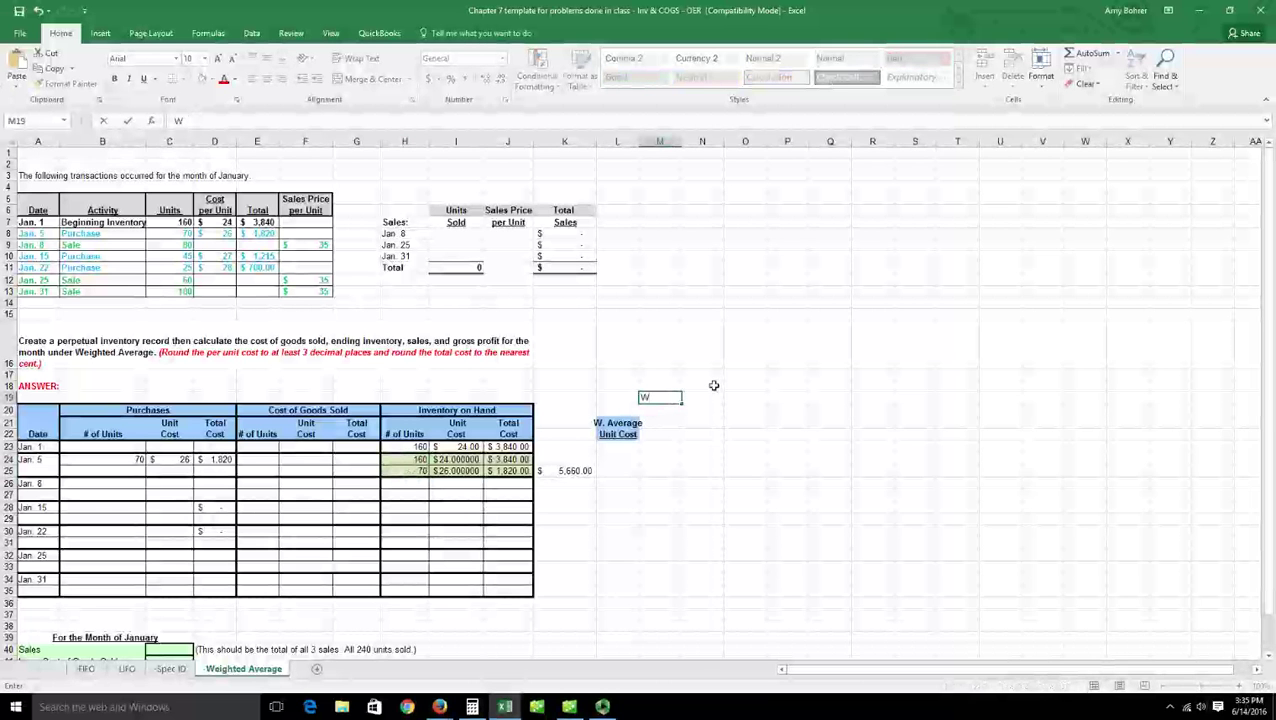
type(". Af")
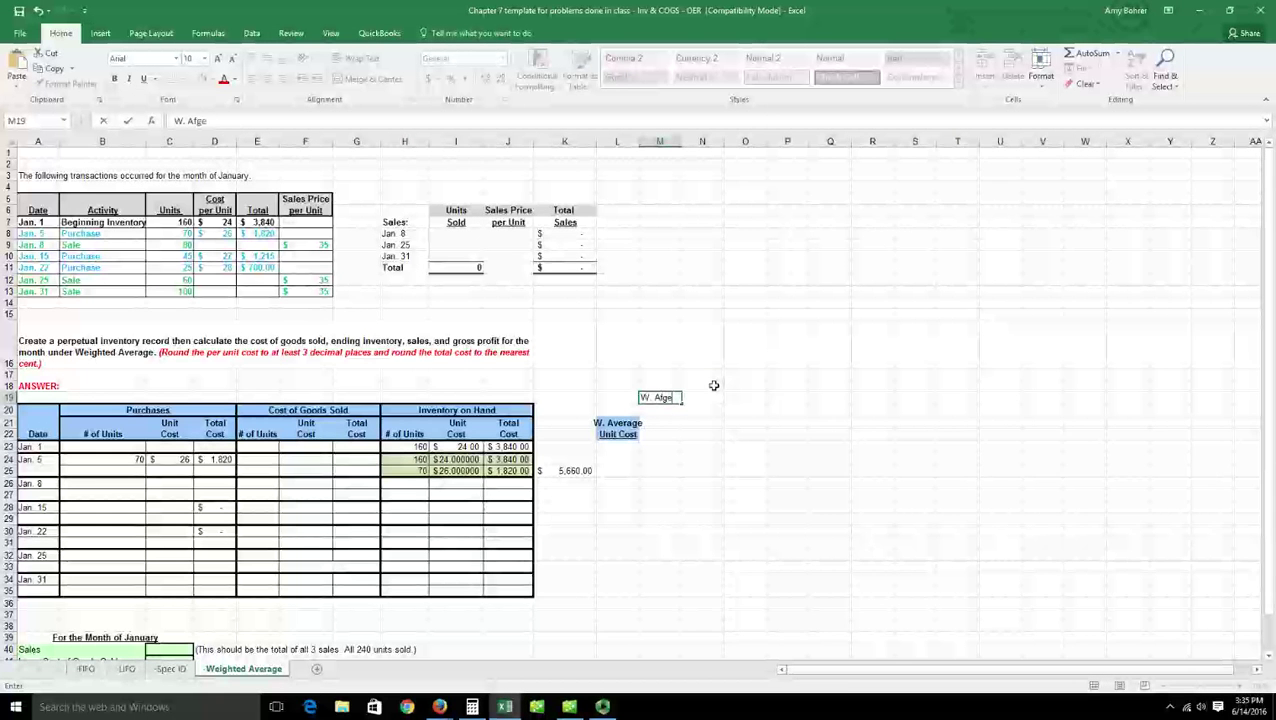
key("BackSpace")
type("vg")
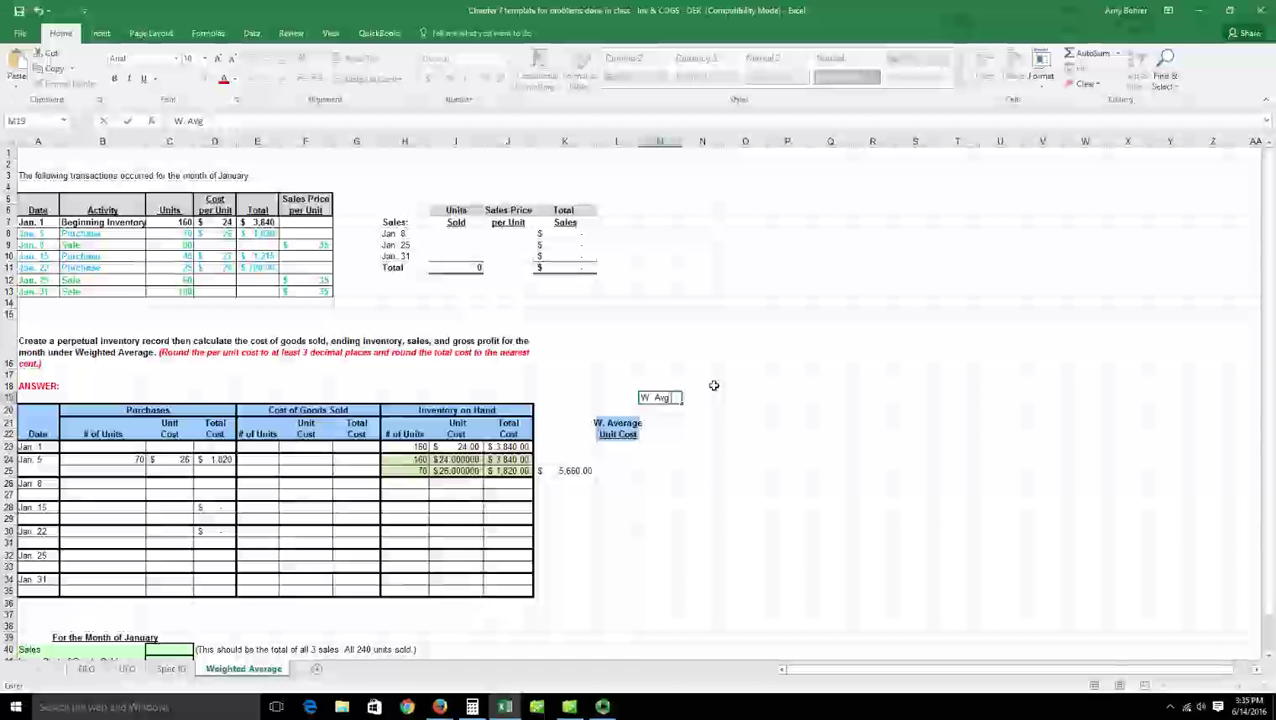
type(" = Total cost")
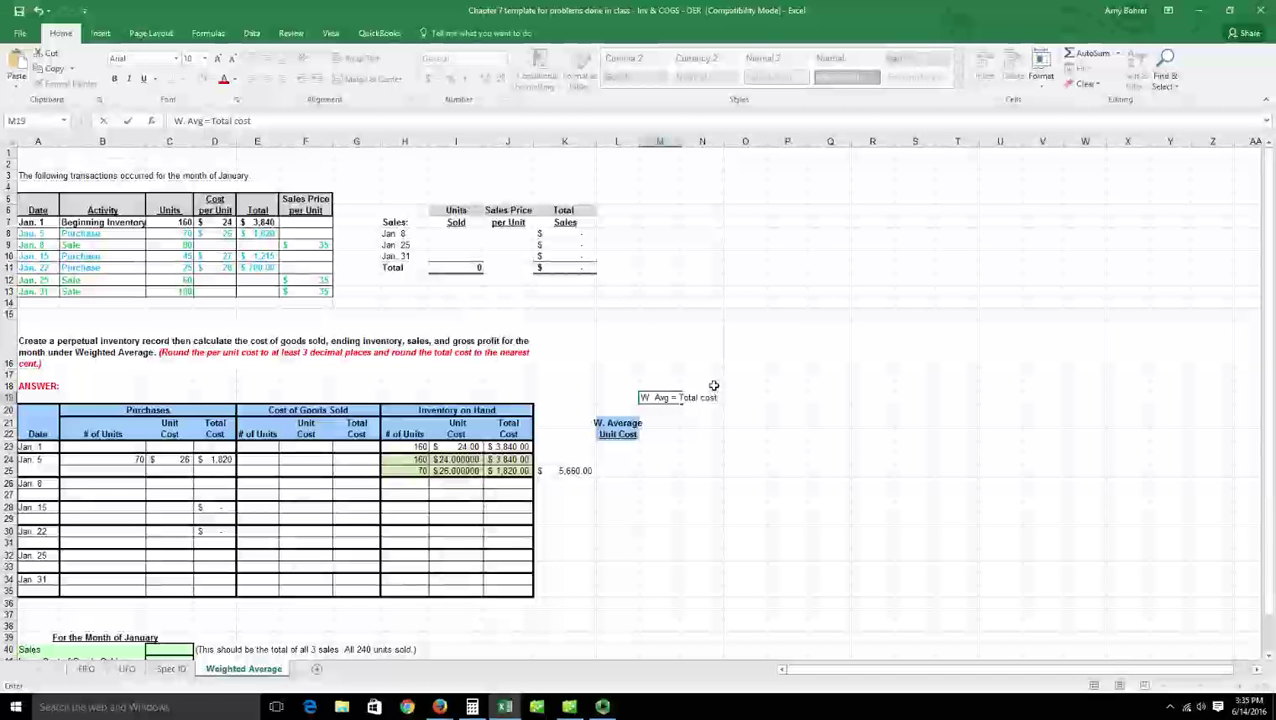
type("/")
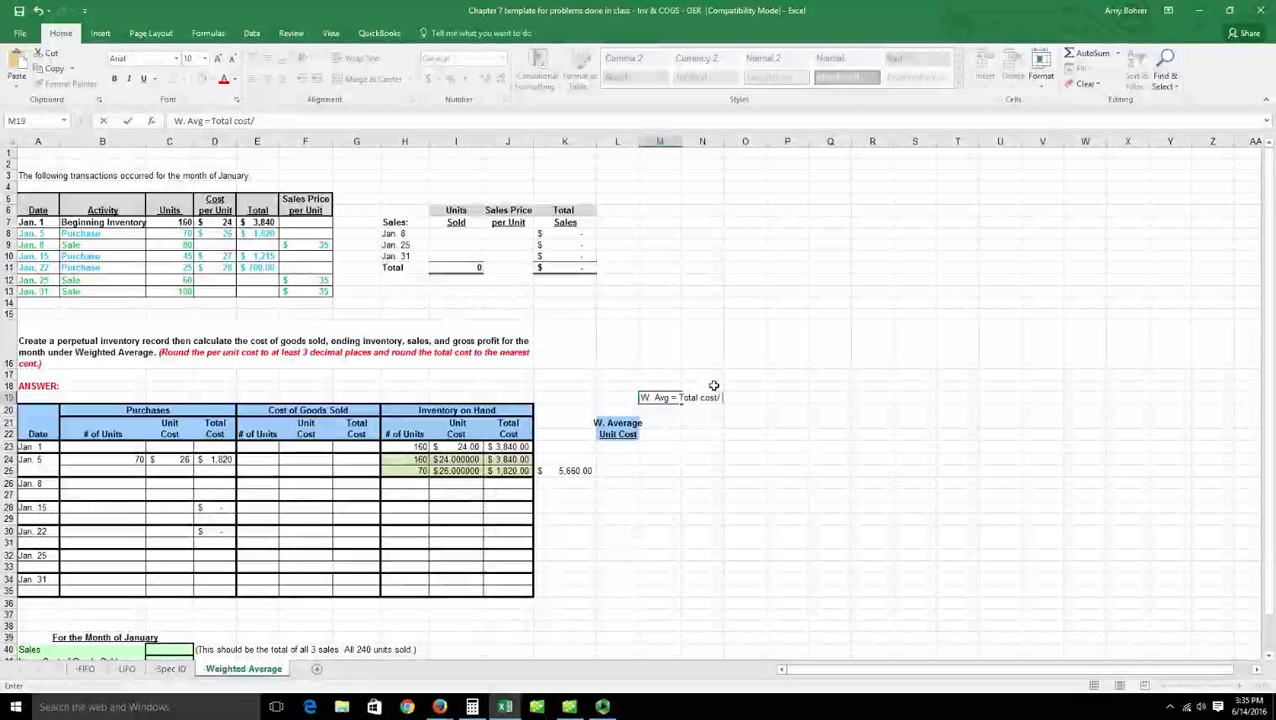
type(" # of units")
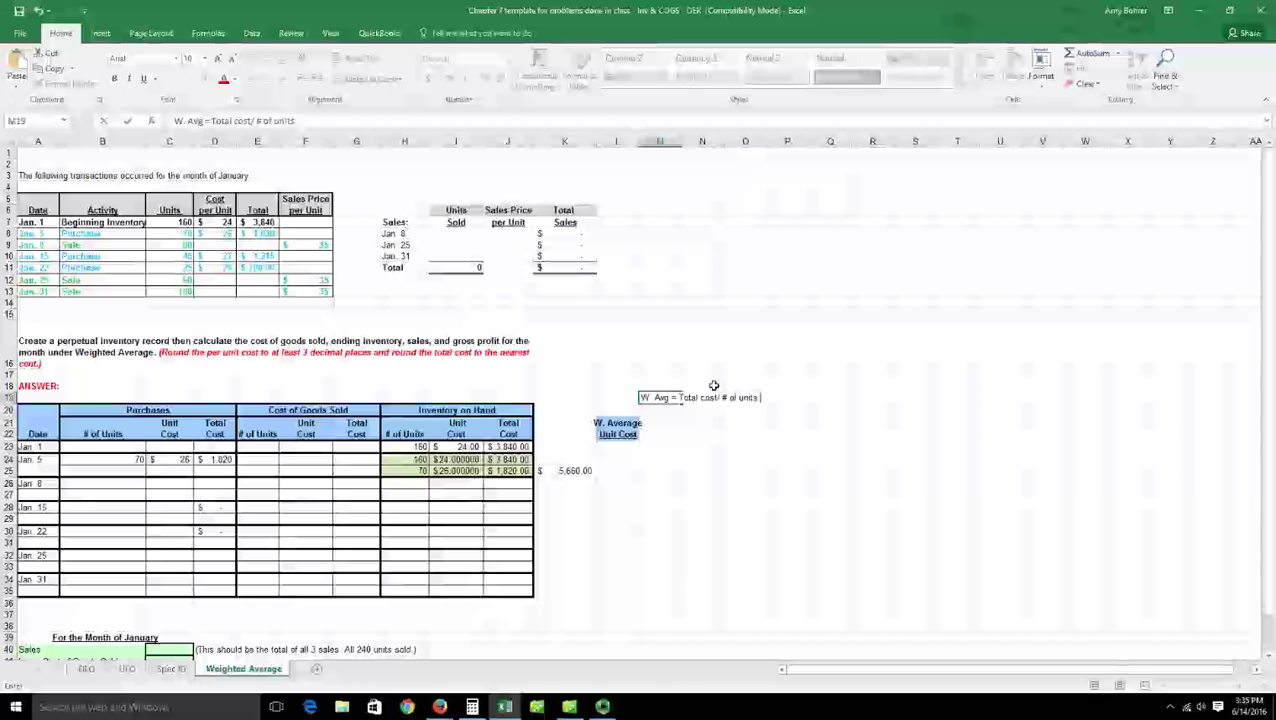
key("Return")
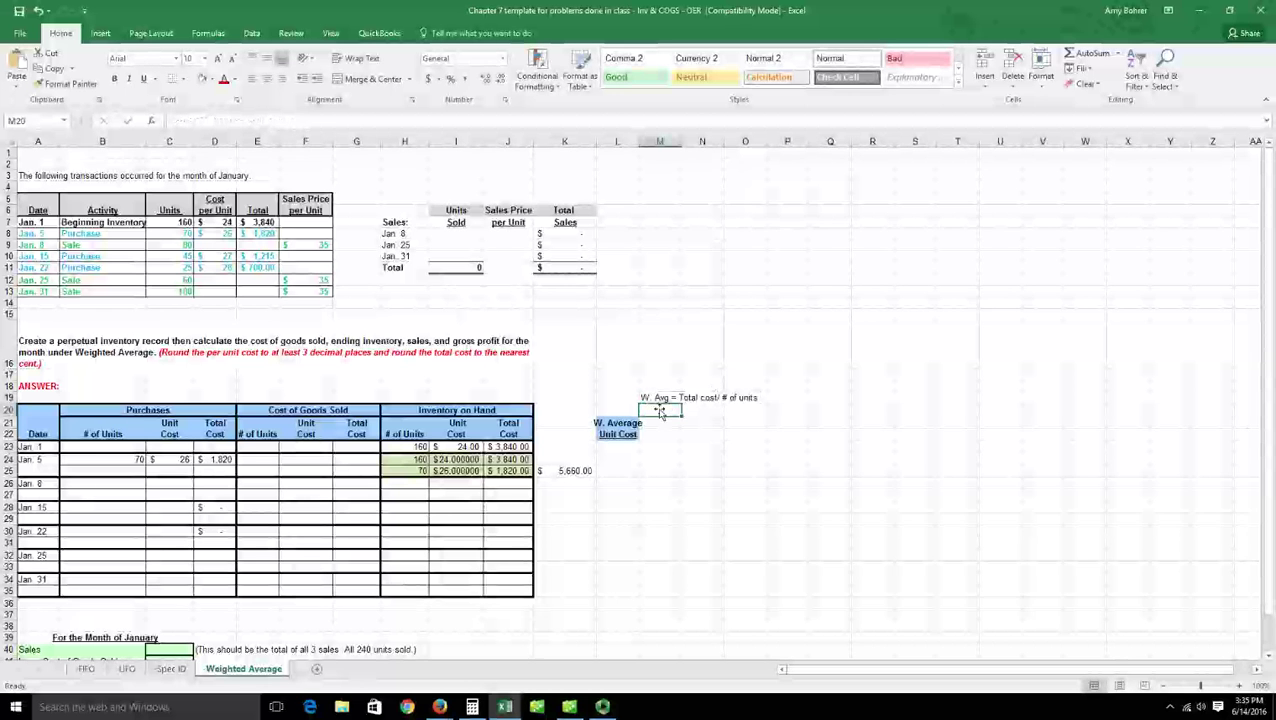
Insert a blank column before the W. Average Unit Cost column
left_click(586, 470)
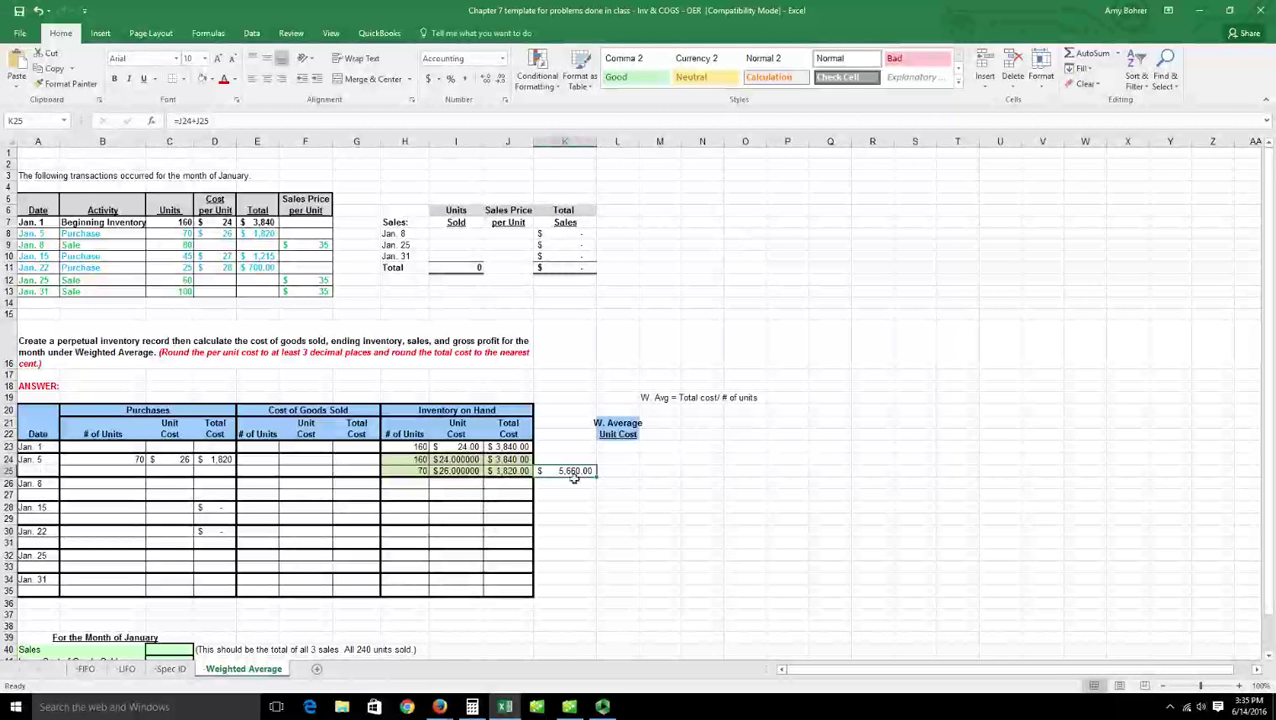
left_click_drag(420, 459, 418, 474)
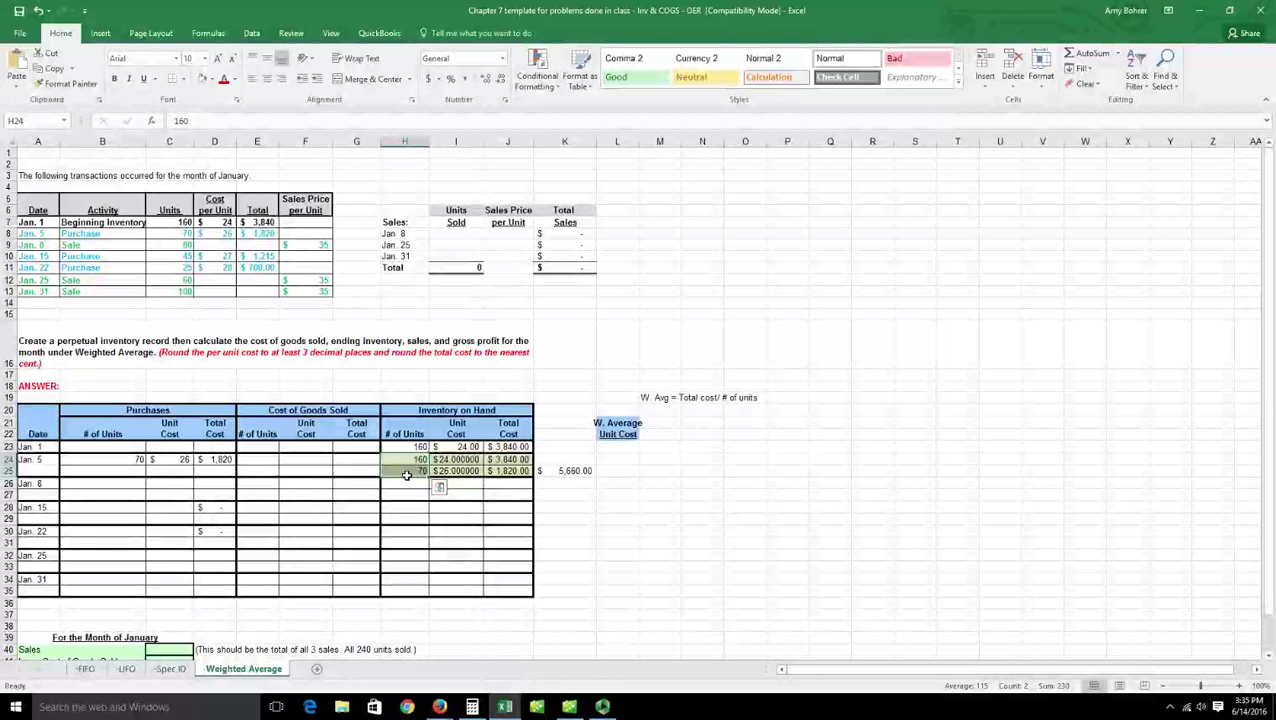
left_click(617, 141)
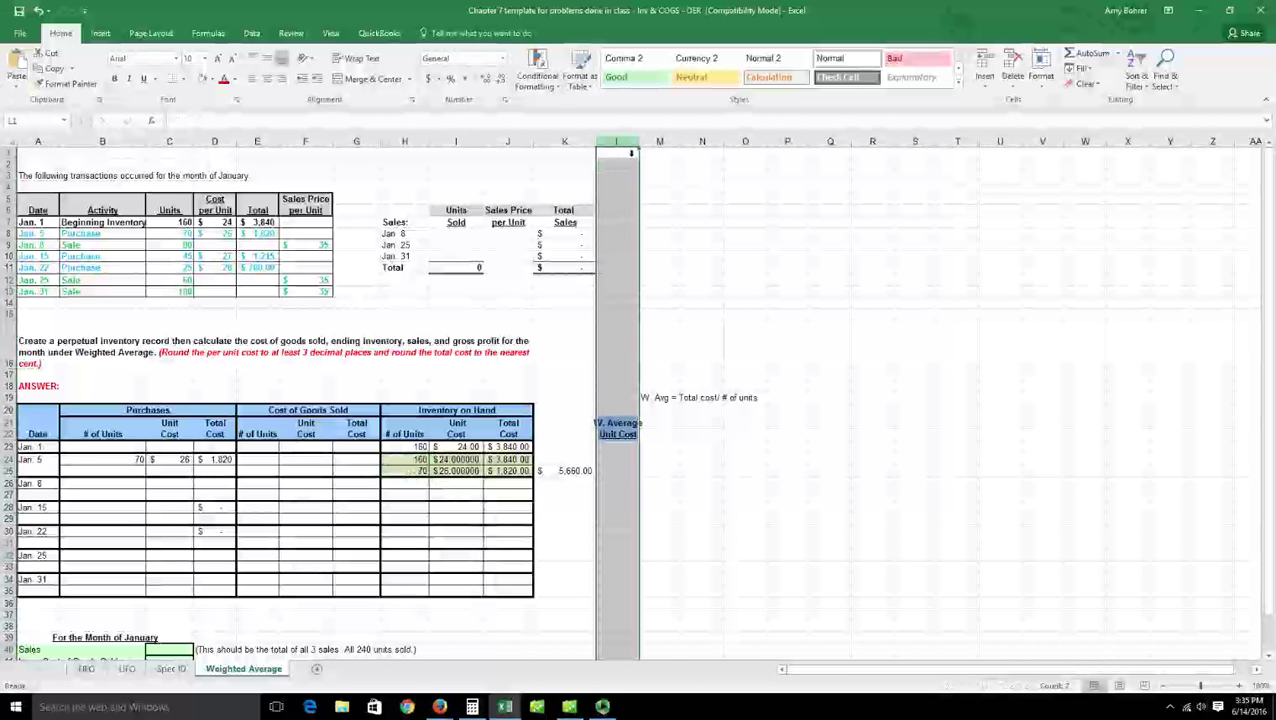
right_click(621, 142)
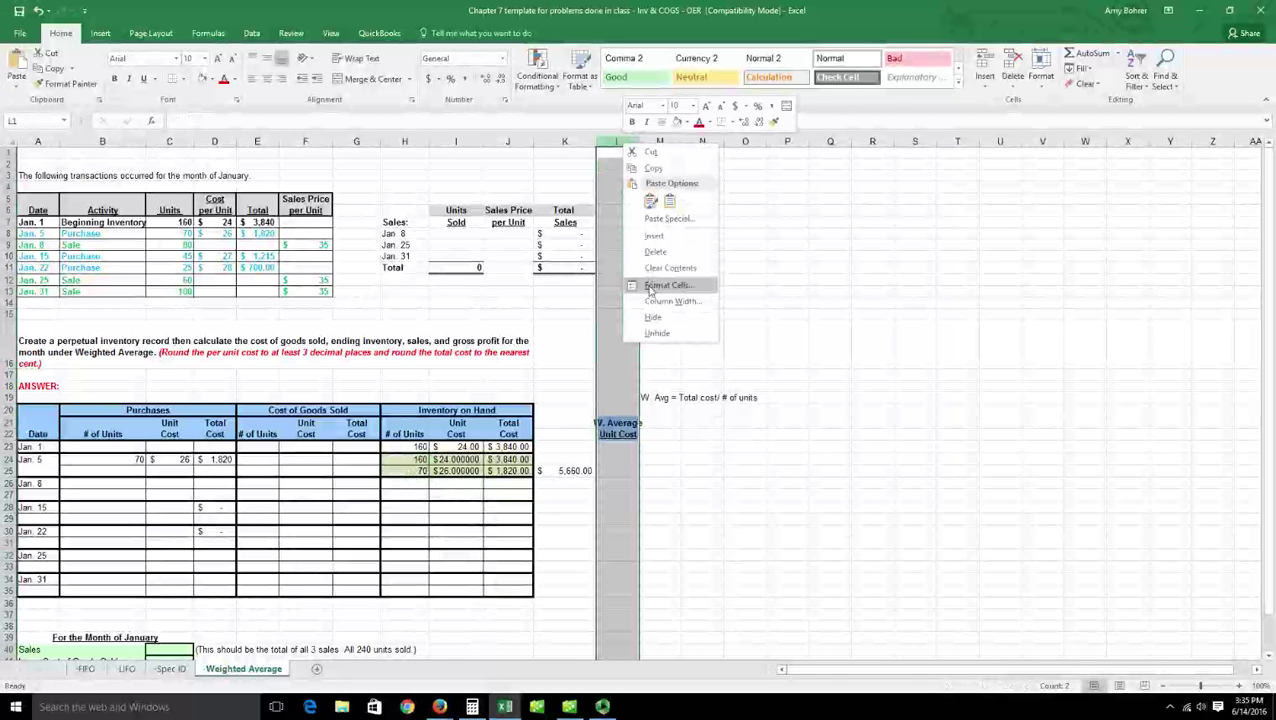
left_click(654, 236)
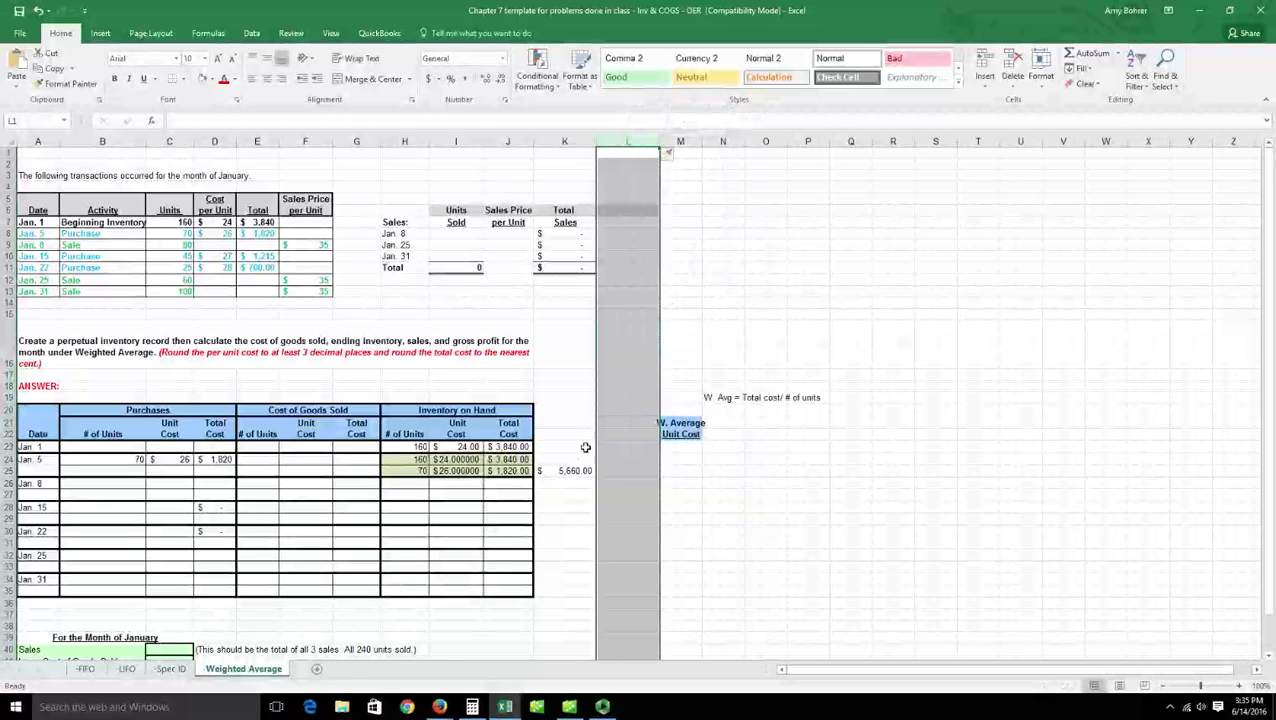
Label the two columns before W. Average Unit Cost as "Cost" and "# of units" in row 22
left_click(588, 436)
type("Cost")
key("Tab")
type("= of unit")
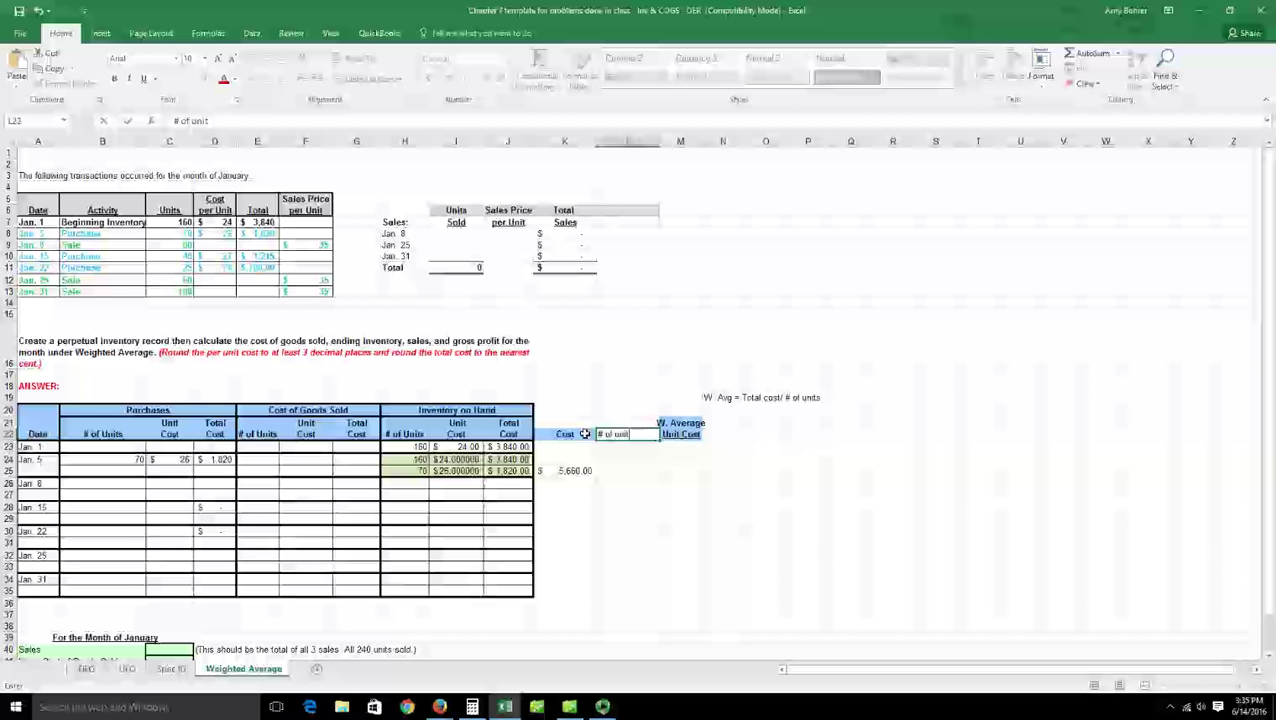
key("Return")
key("Up")
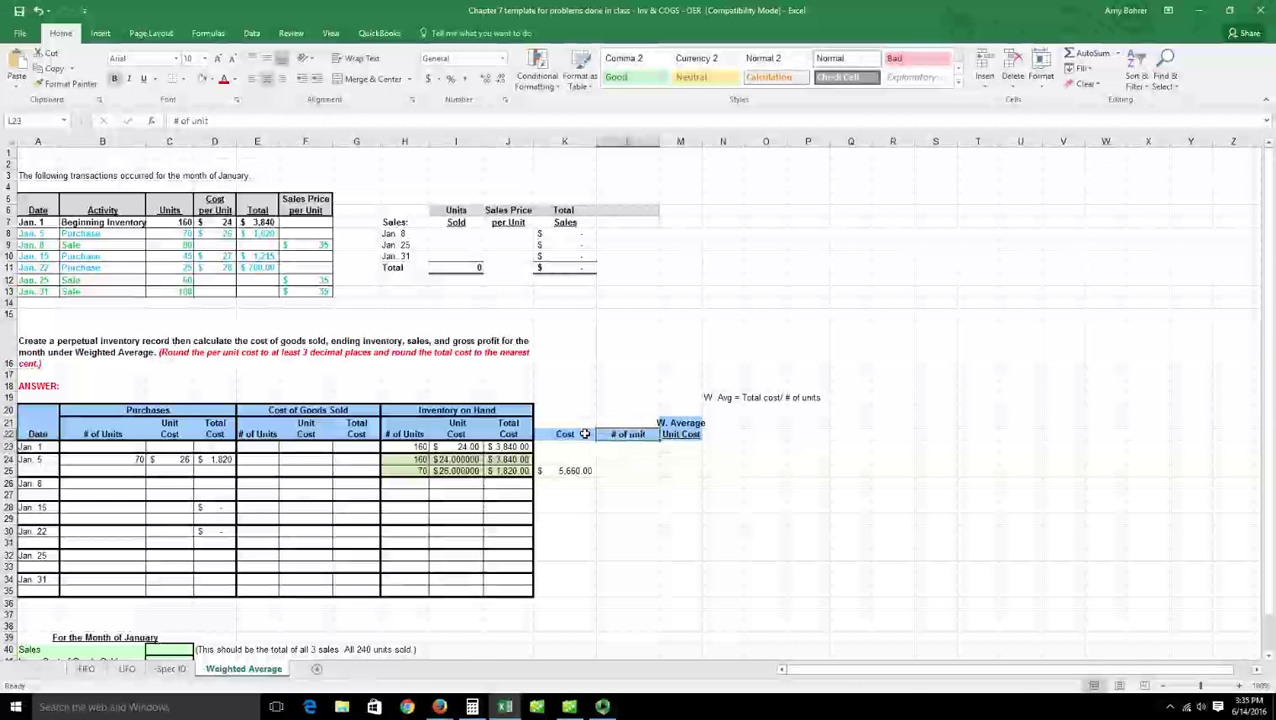
key("F2")
type("s")
key("Return")
Sum the units of the two Jan. 5 inventory layers in L25 with =H24+H25
key("Down")
key("Down")
type("=")
left_click(402, 459)
type("+")
left_click(406, 471)
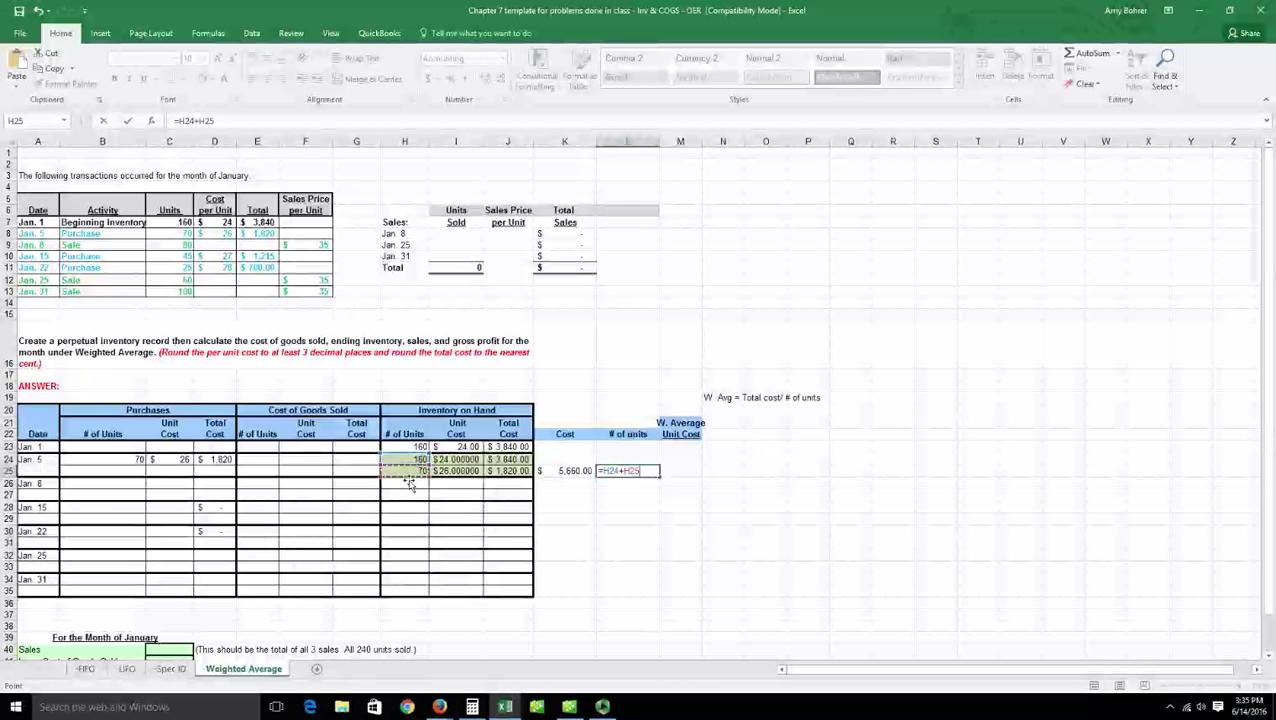
key("Return")
Calculate the Jan. 5 weighted average unit cost in M25 by dividing the cost by the number of units, =K25/L25
left_click(682, 473)
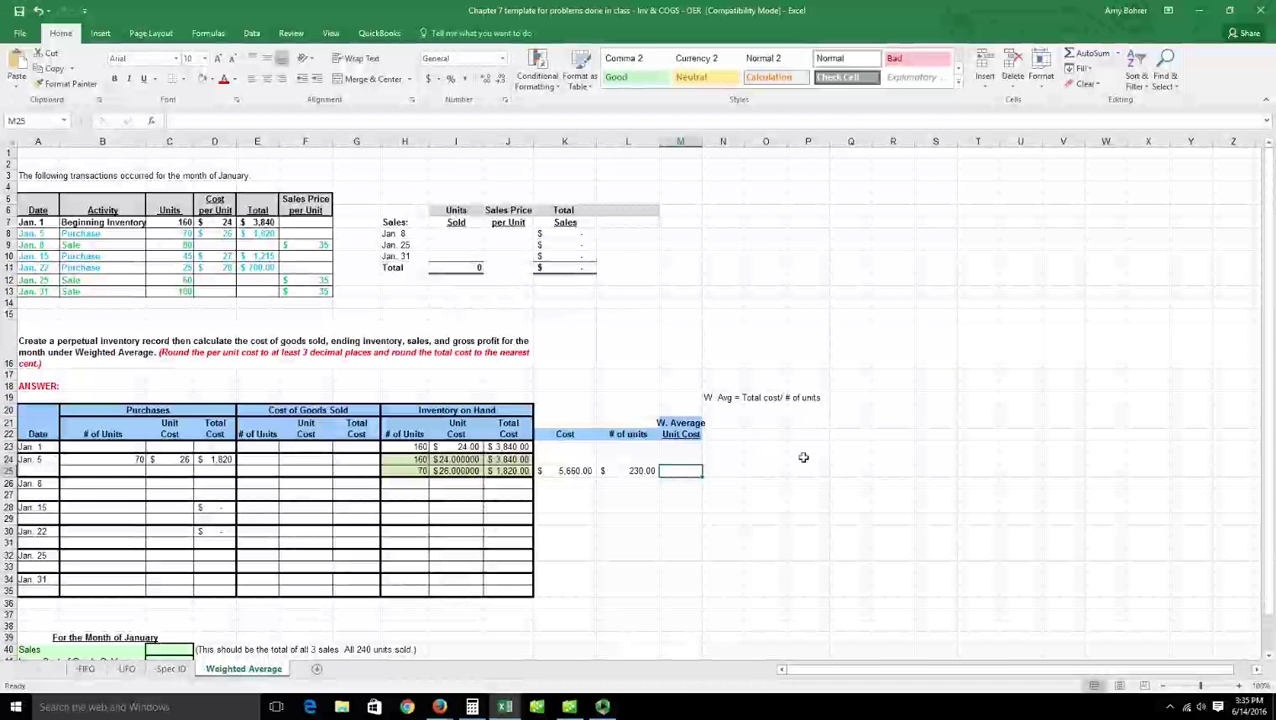
type("=")
left_click(575, 470)
type("/")
left_click(641, 468)
key("Return")
Remove the dollar sign from the units total in L25 and show the weighted average unit cost with three decimals
left_click(641, 470)
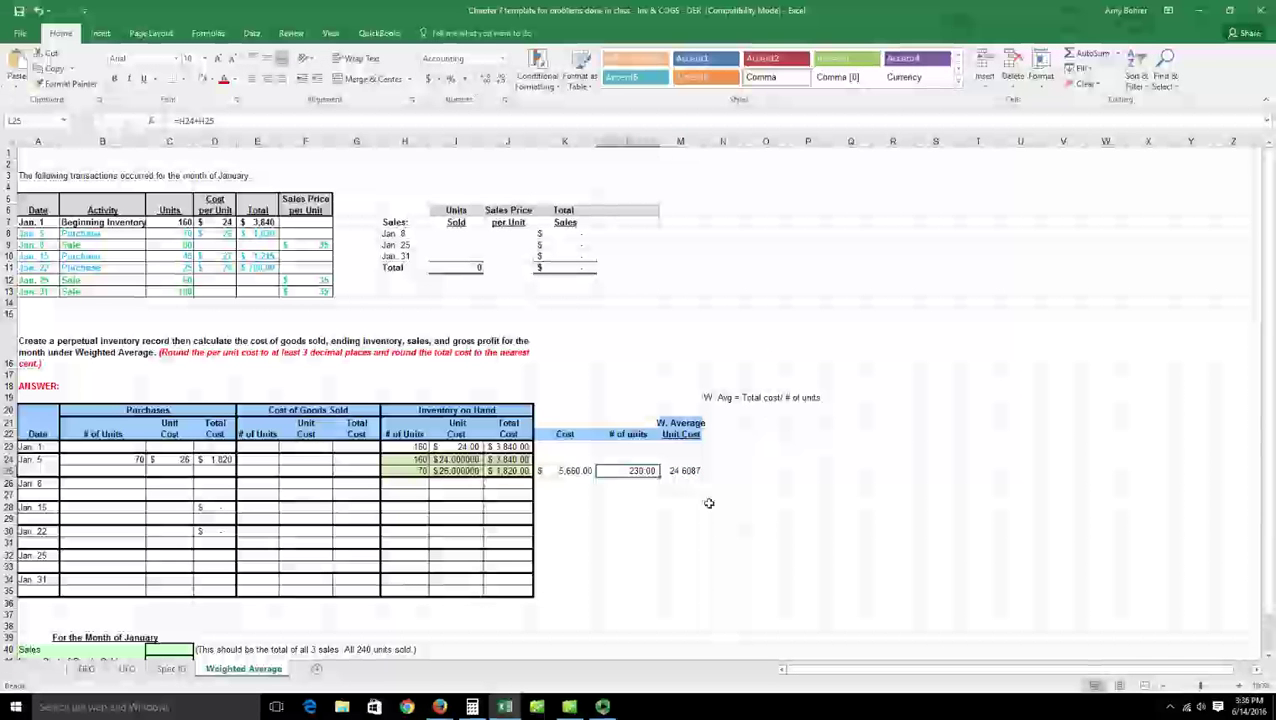
left_click(684, 471)
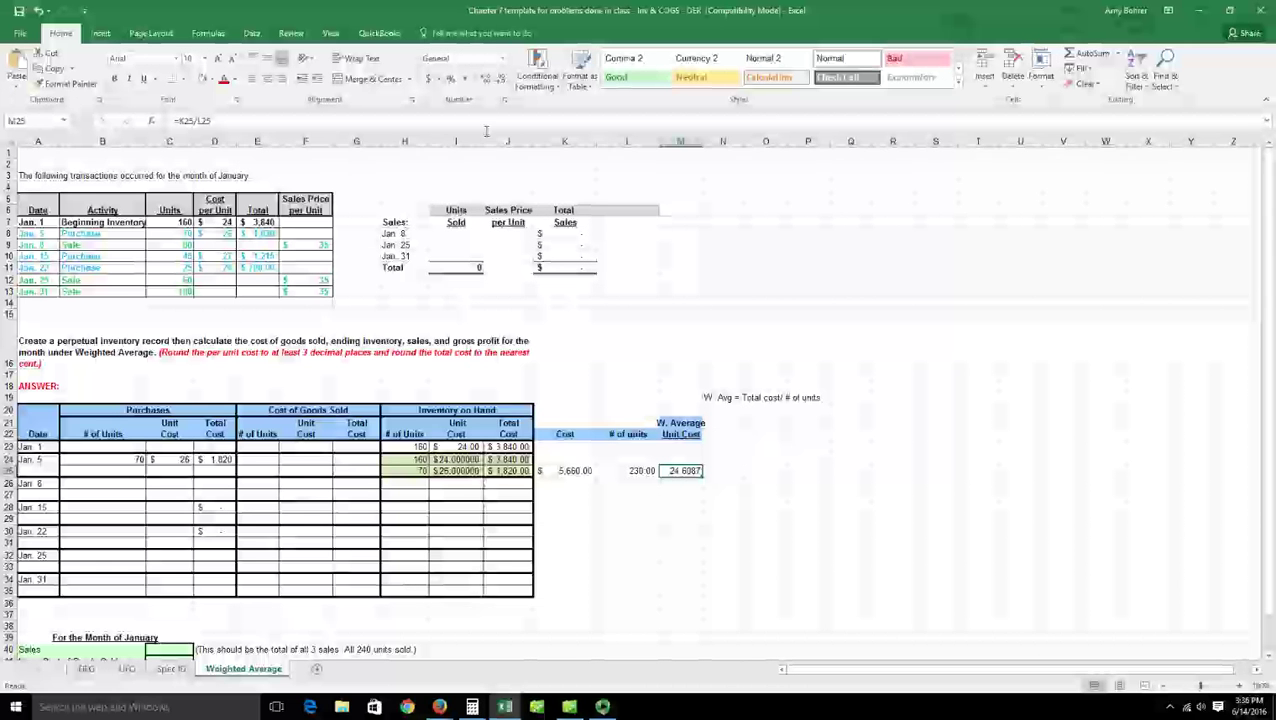
left_click(501, 80)
left_click(501, 80)
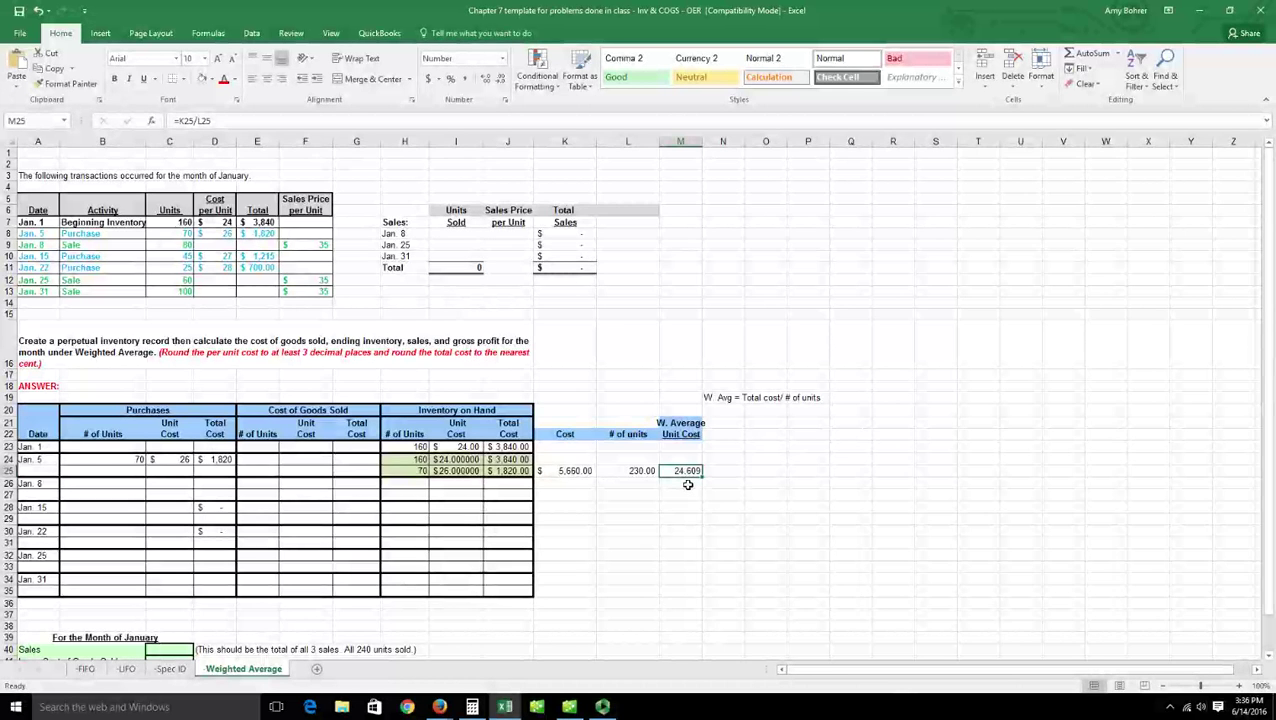
Format the Jan. 5 weighted average unit cost in M25 with a dollar sign and three decimals
left_click(428, 78)
left_click(485, 82)
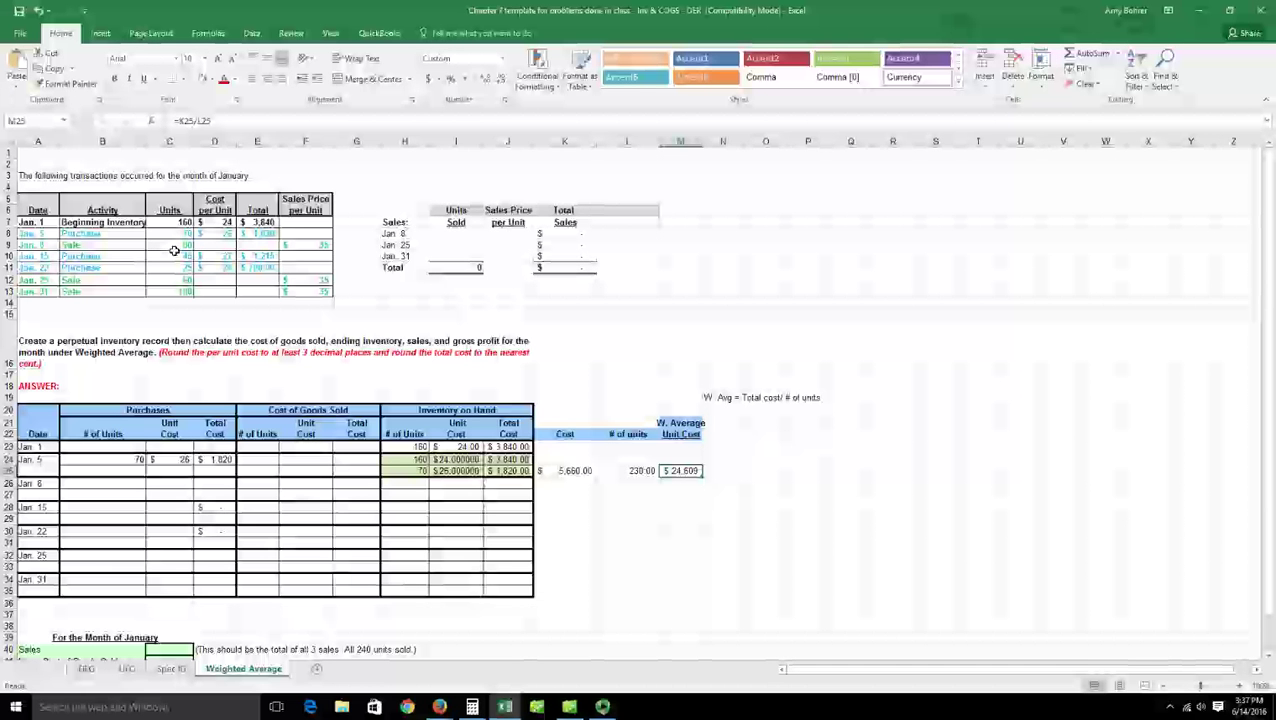
Record the Jan. 8 sale in the Cost of Goods Sold section as 80 units at a unit cost of 24.609
left_click(258, 485)
type("80")
key("Return")
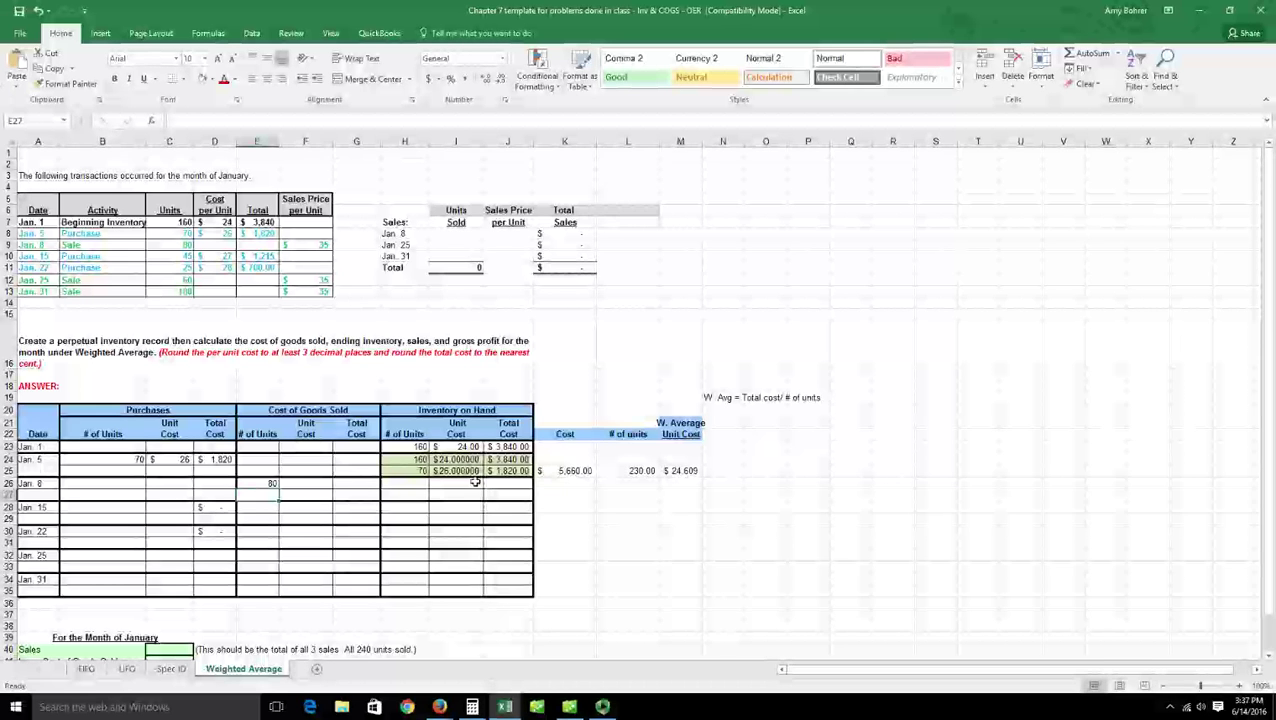
left_click(318, 484)
type("2")
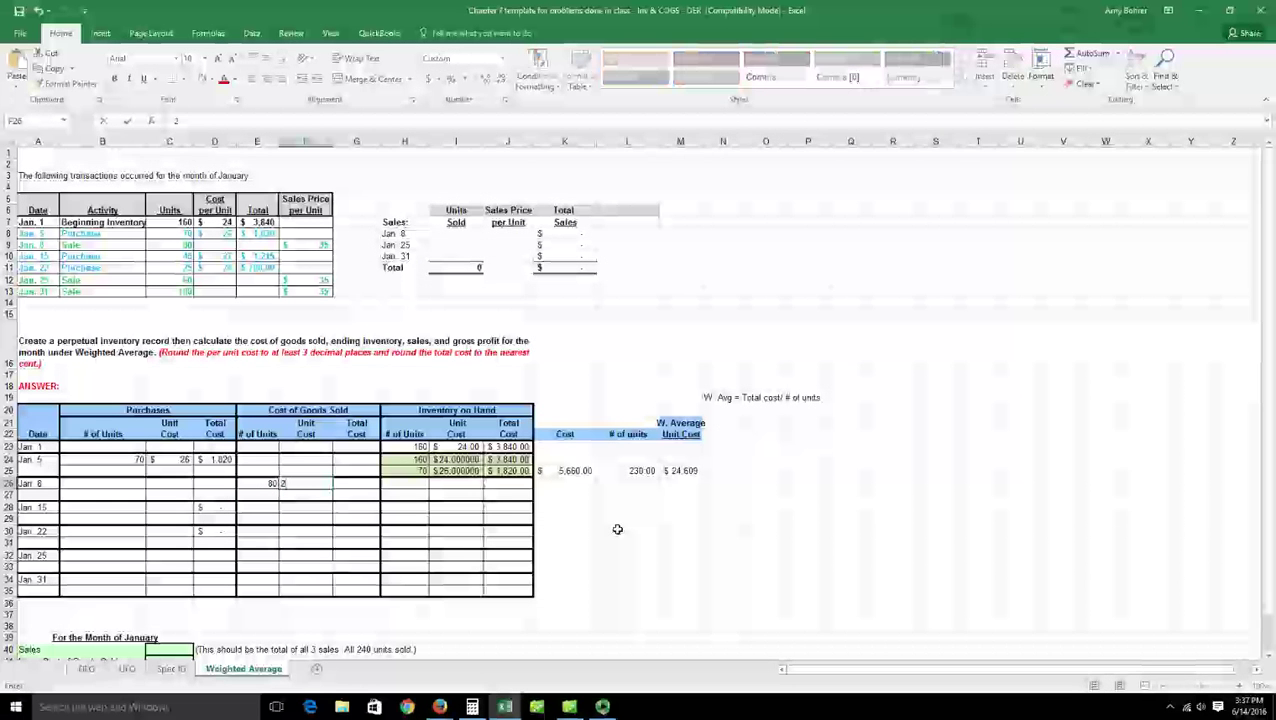
type("4.609000")
key("Tab")
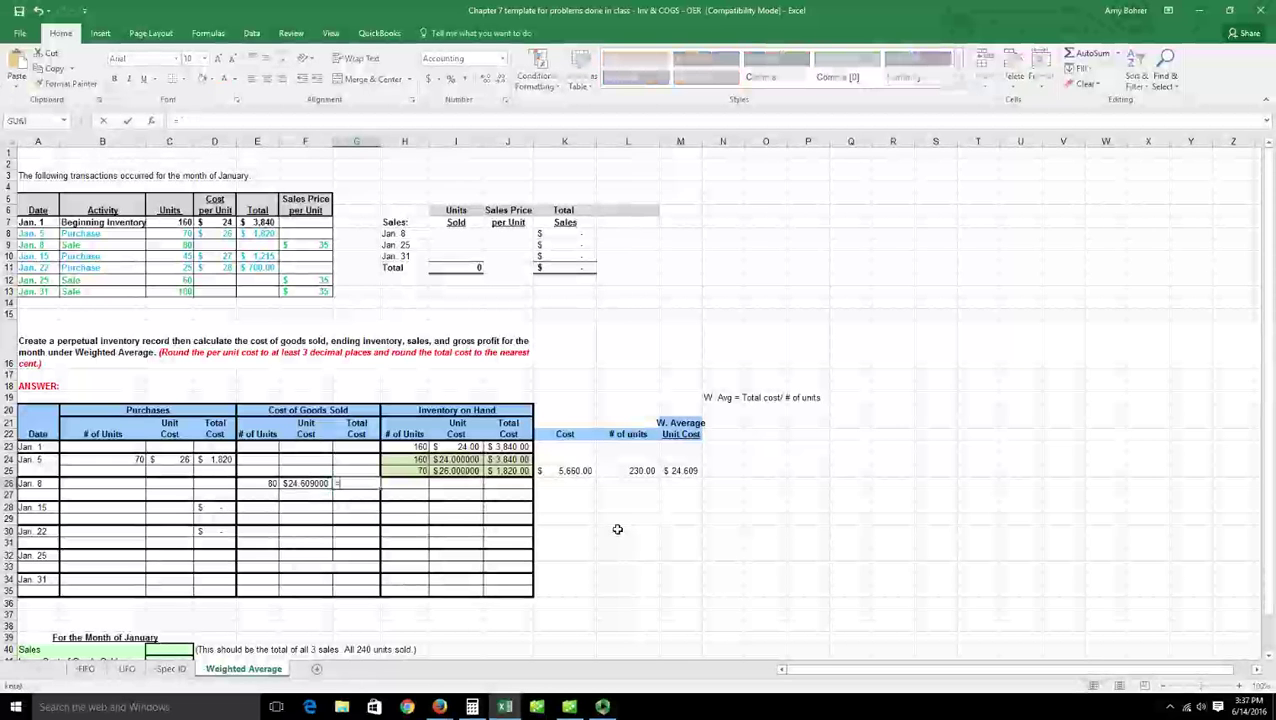
Calculate the Jan. 8 total cost of goods sold in G26 with =E26*F26
type("=")
left_click(257, 484)
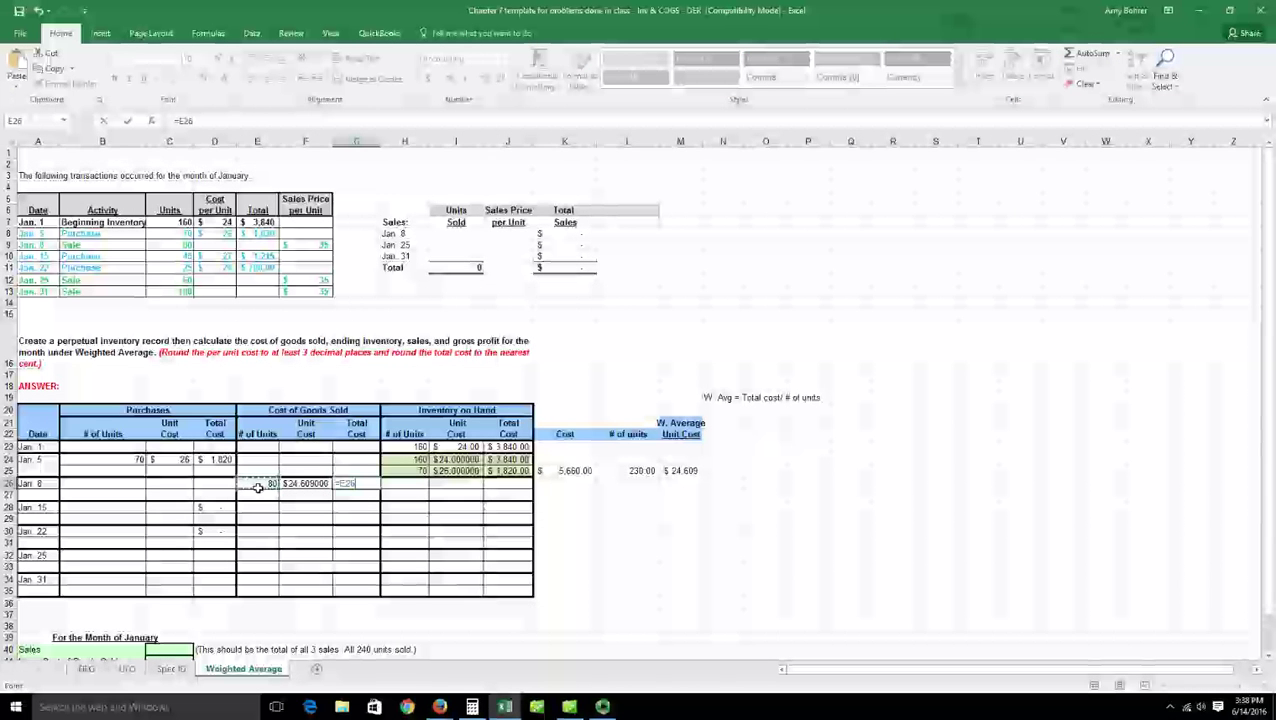
type("*")
left_click(305, 484)
key("Return")
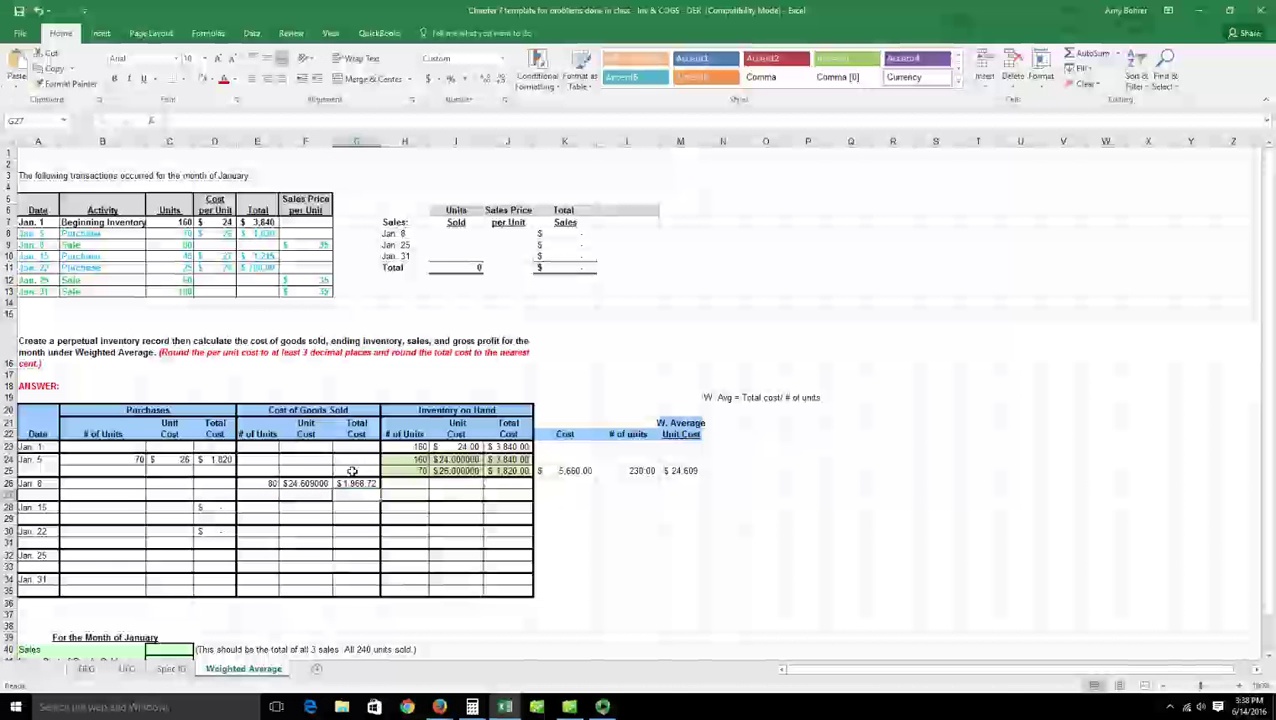
Show the Cost of Goods Sold unit costs from F26 down to the Jan. 31 rows with three decimals
left_click_drag(329, 487, 328, 590)
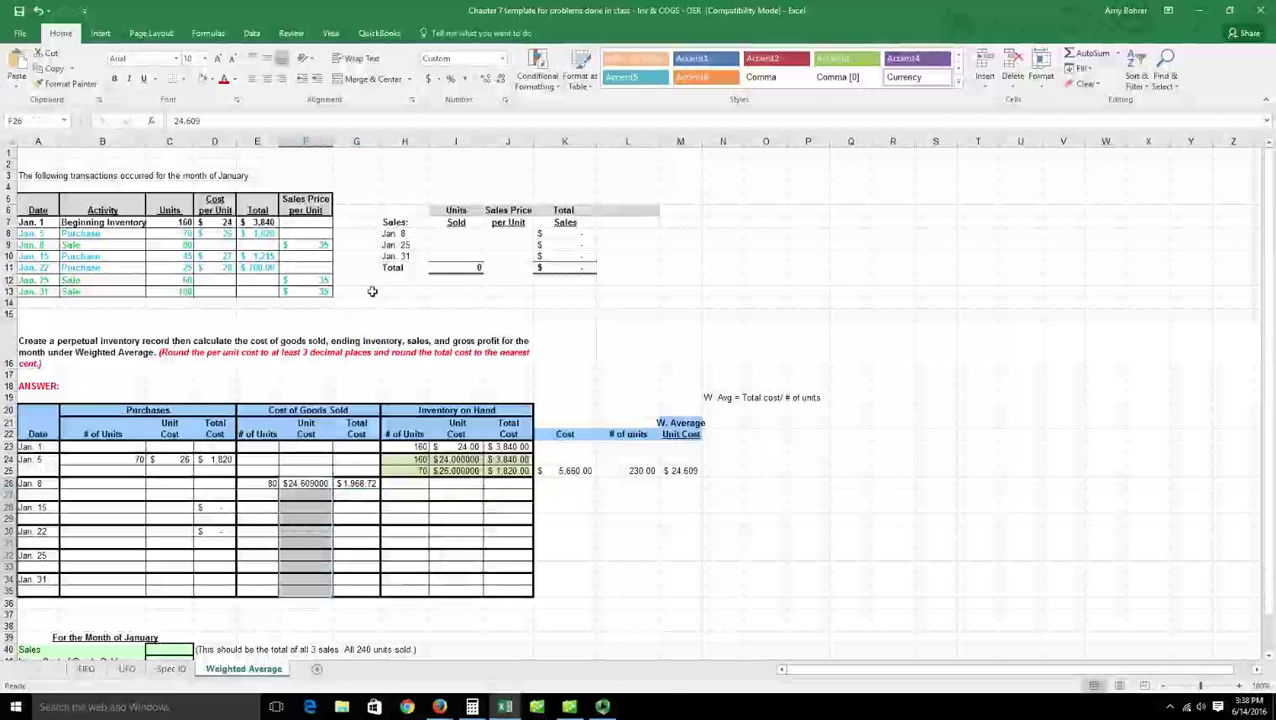
left_click(500, 80)
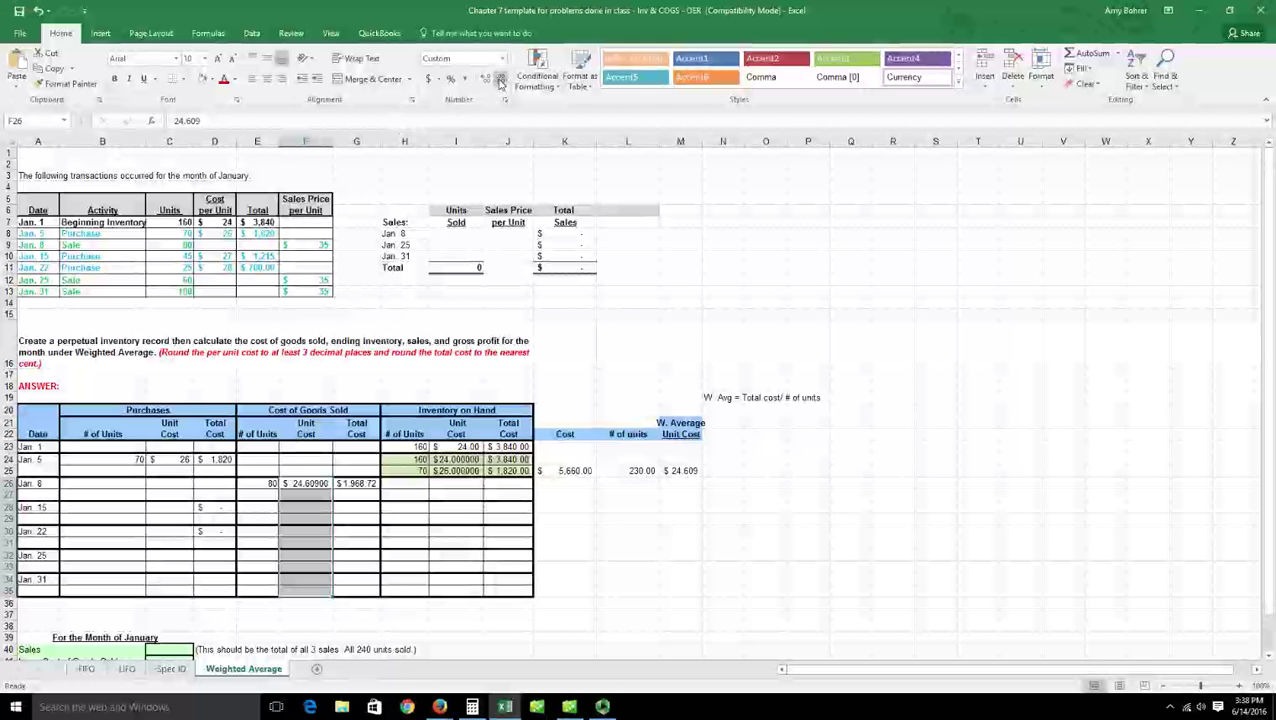
left_click(501, 83)
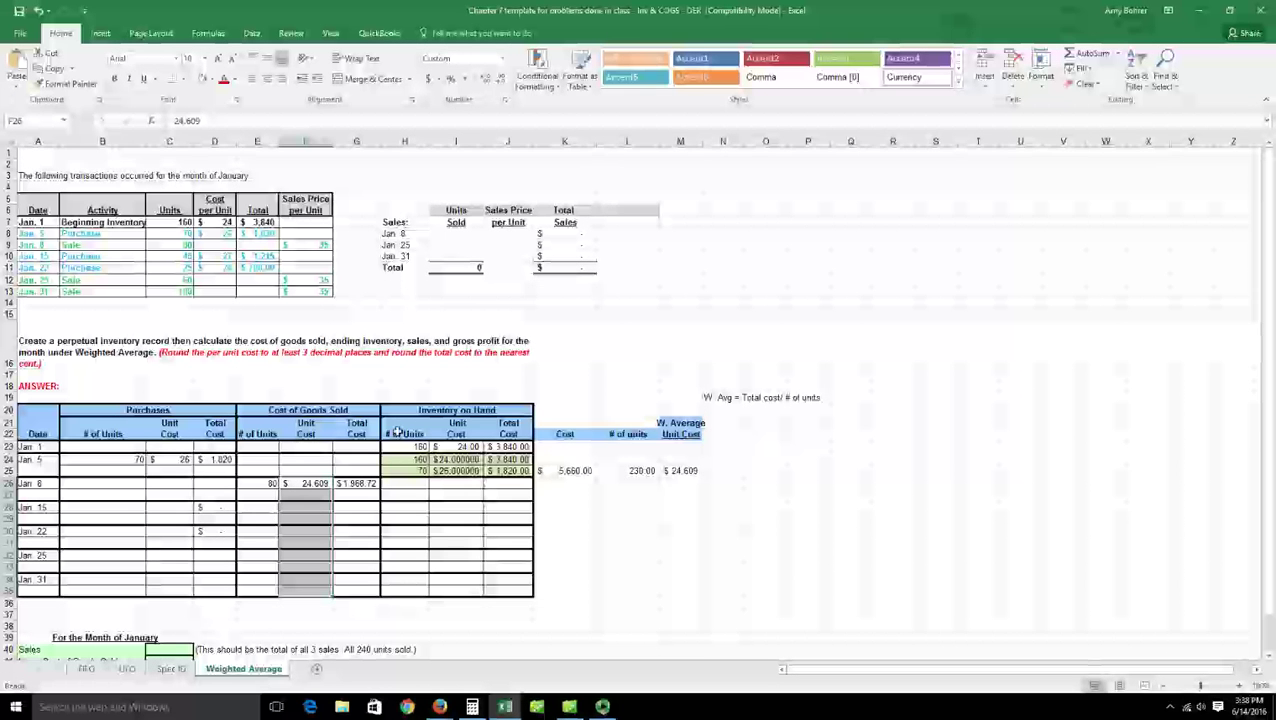
left_click(370, 486)
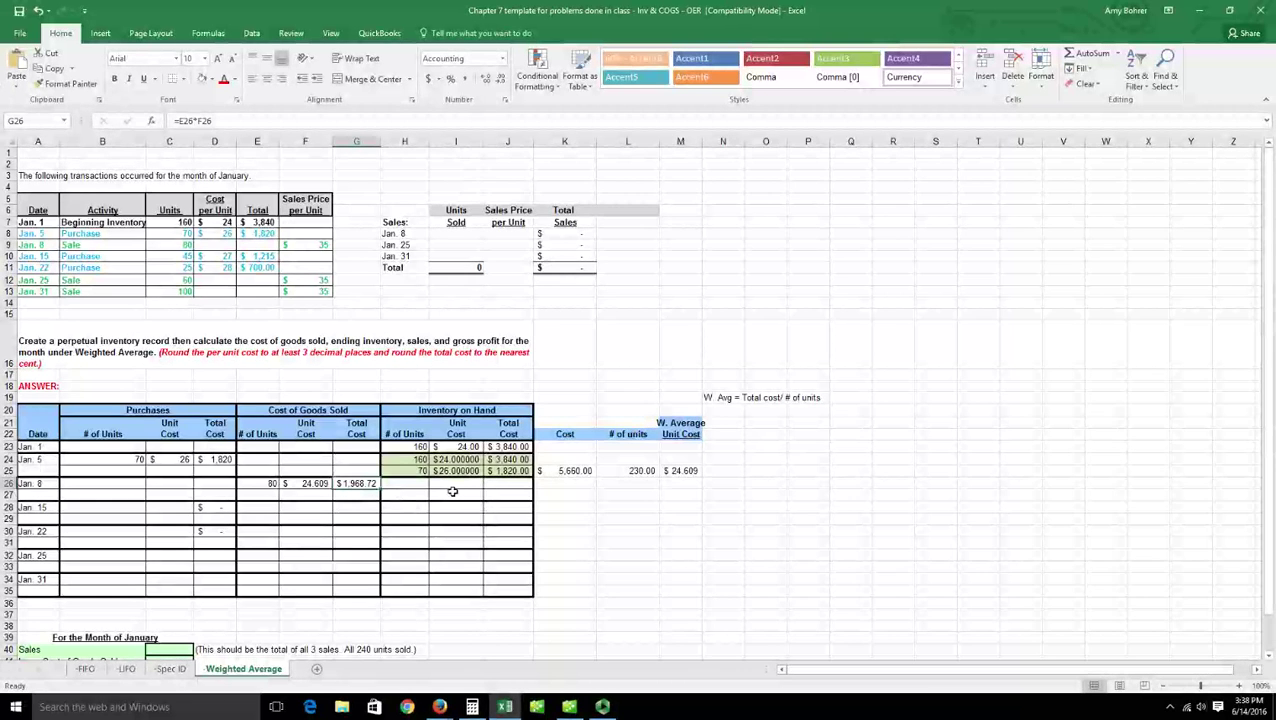
Calculate the Jan. 8 inventory total cost in J26 by subtracting the cost of goods sold, =K25-G26
left_click(512, 485)
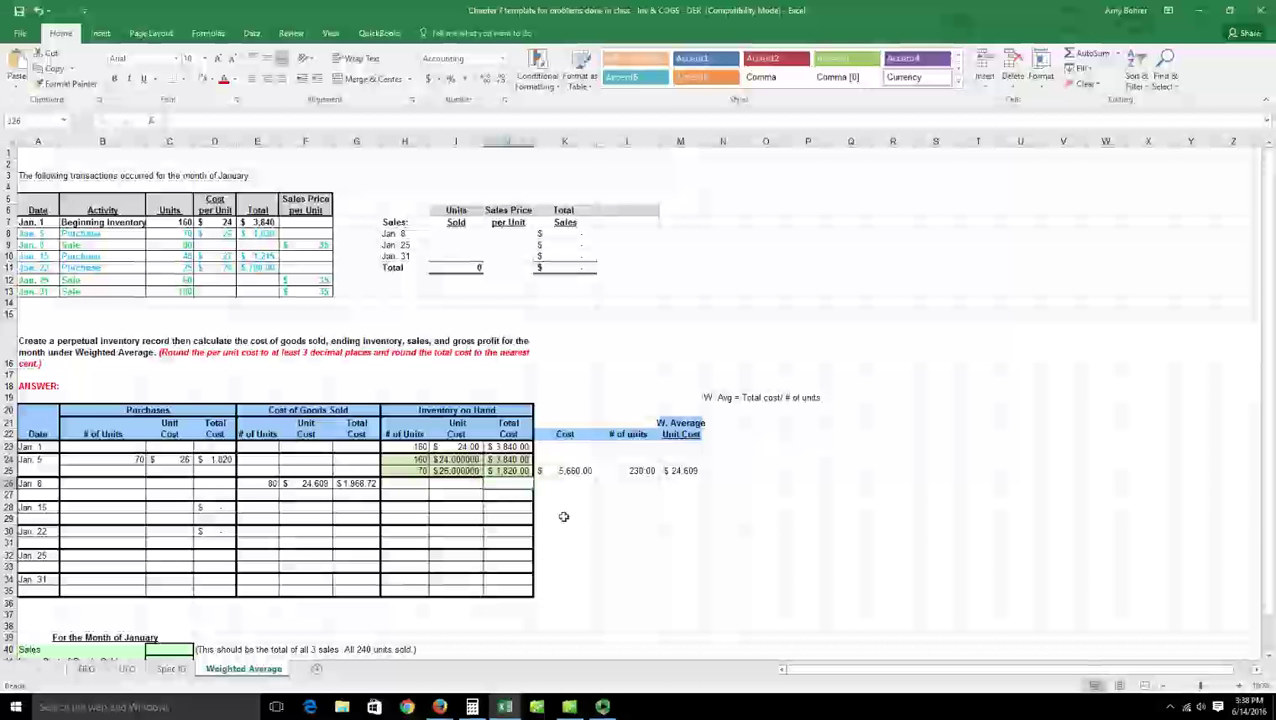
type("=")
left_click(568, 471)
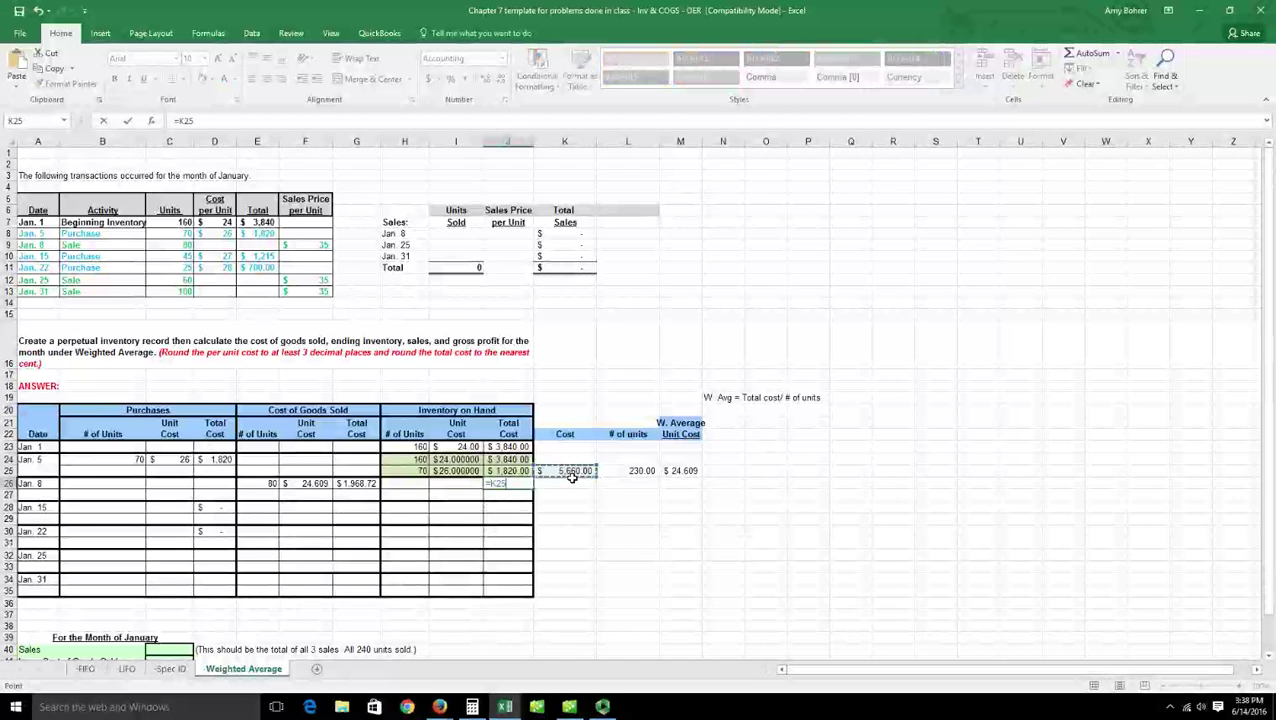
type("-")
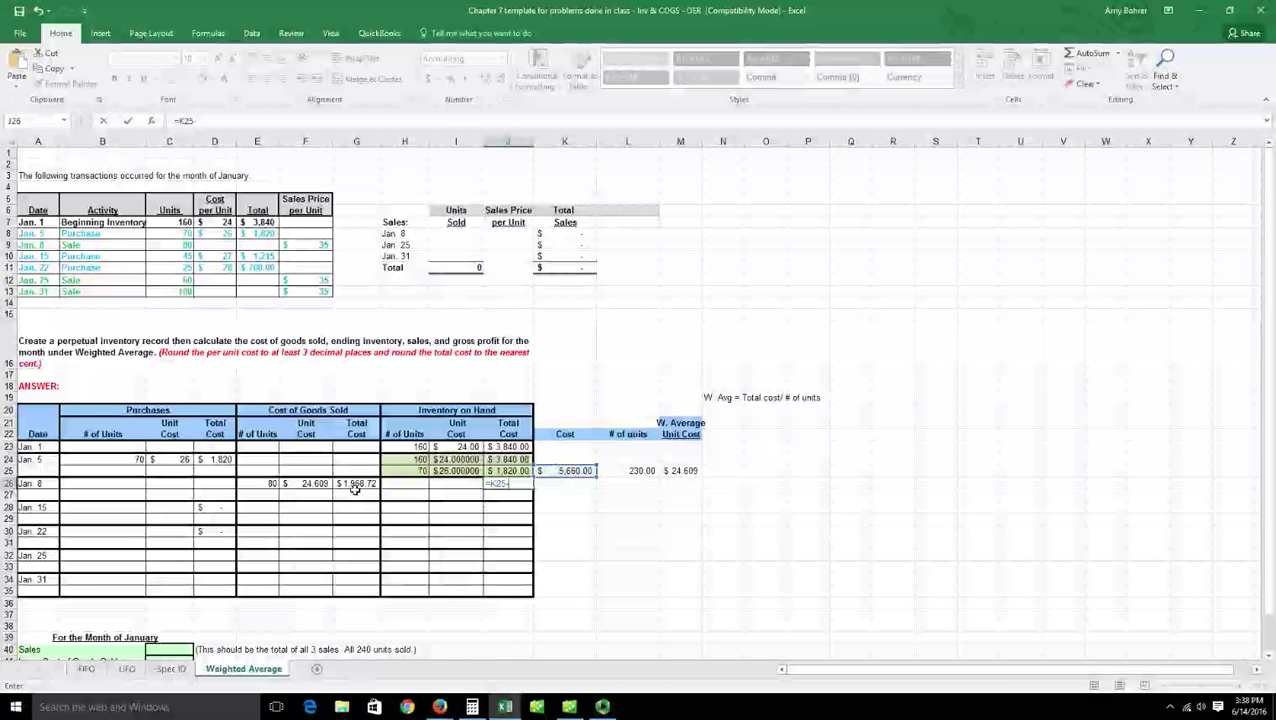
left_click(355, 484)
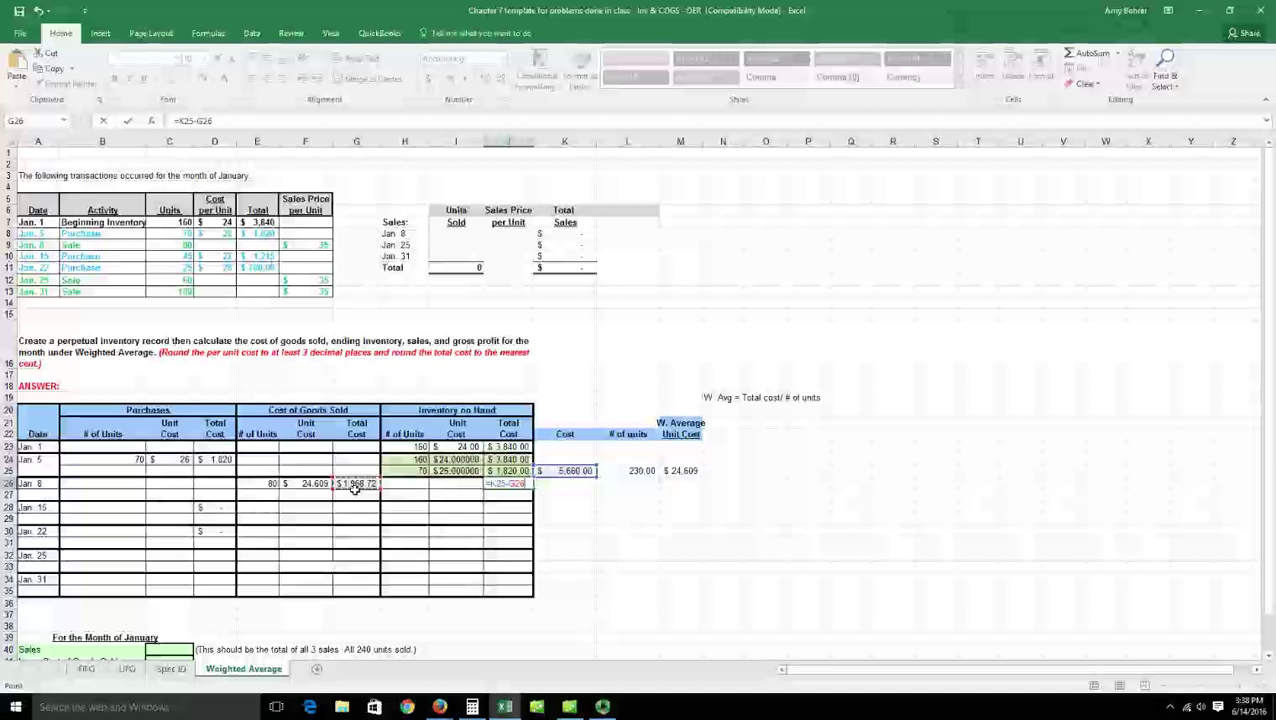
key("Return")
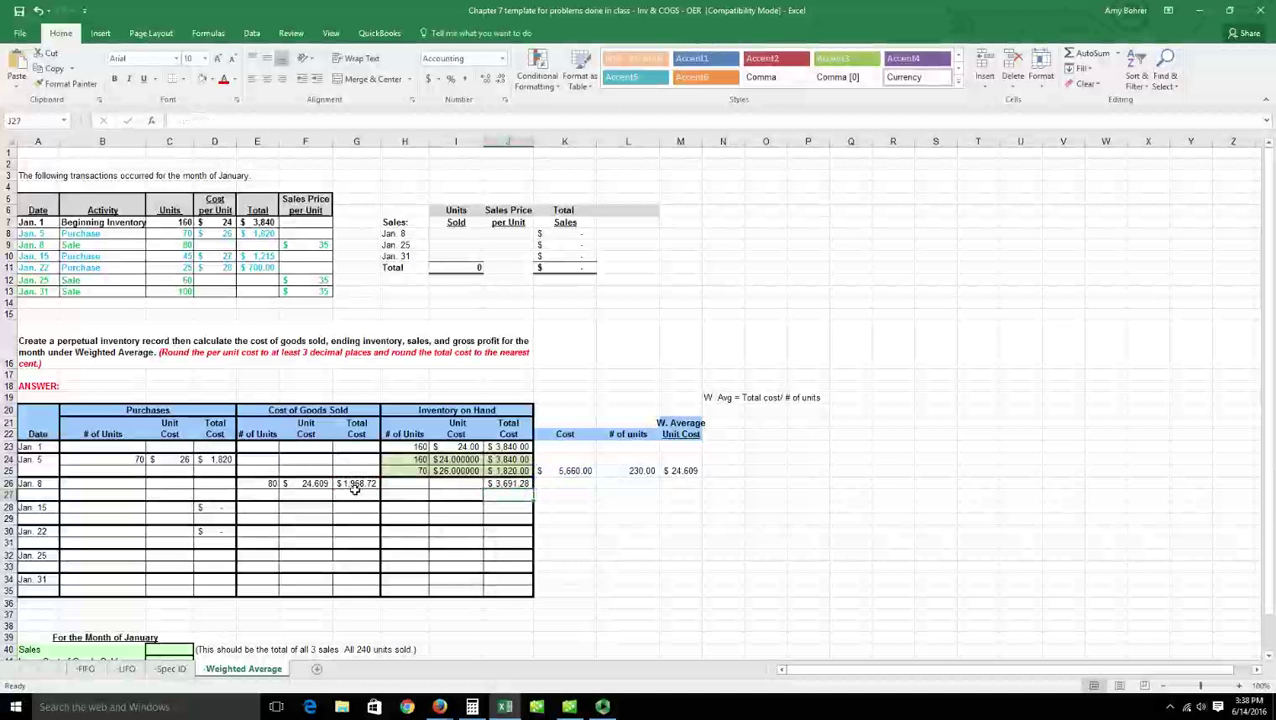
Calculate the Jan. 8 units on hand in H26 with =230-80
left_click(419, 487)
type("=23")
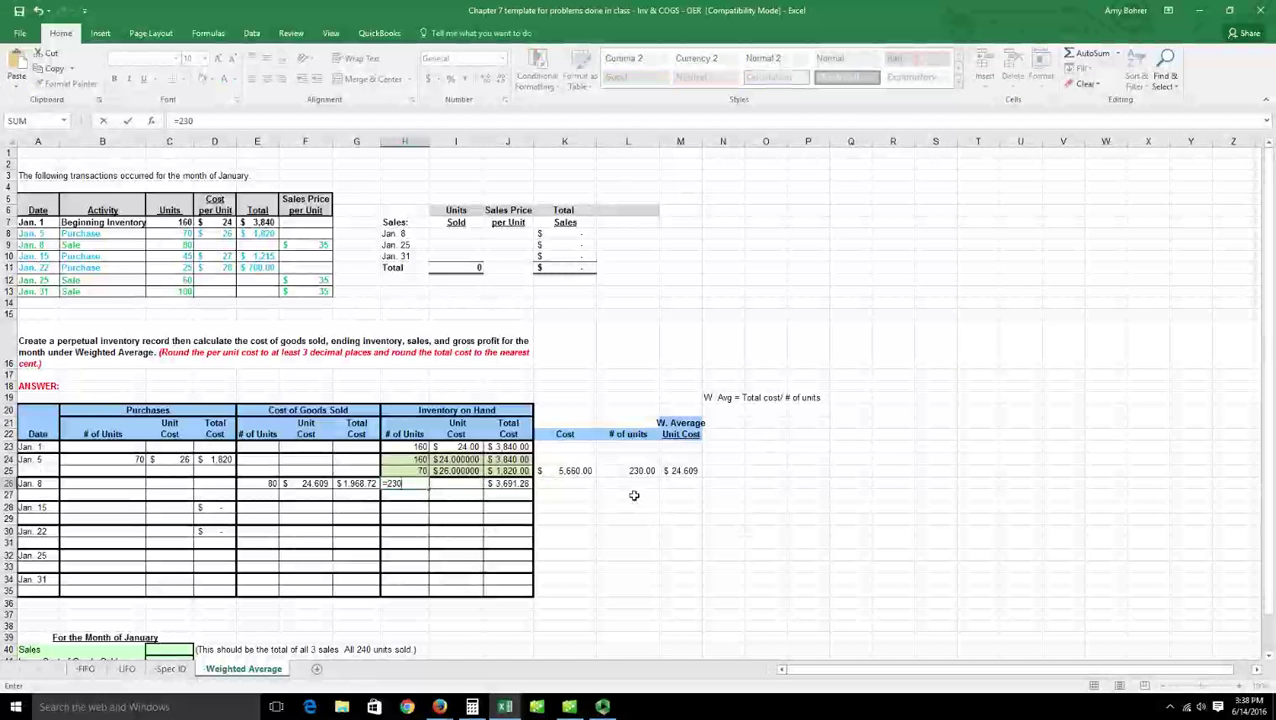
type("0")
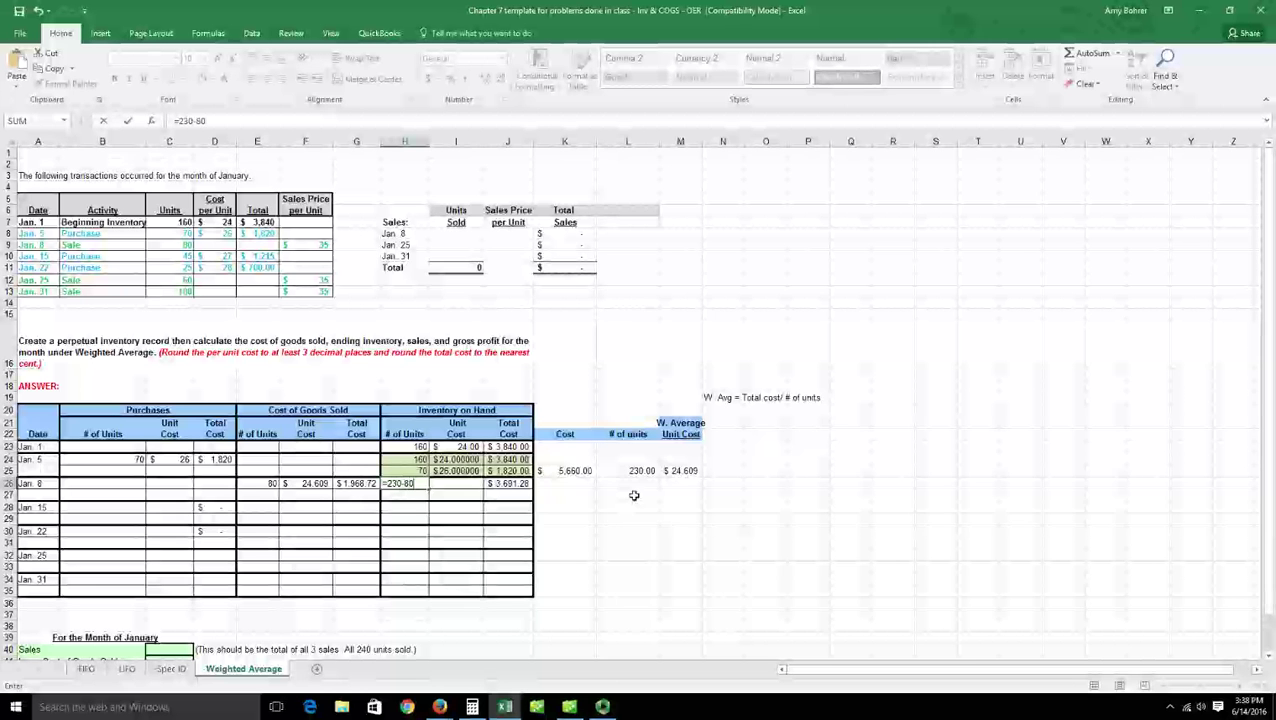
key("Return")
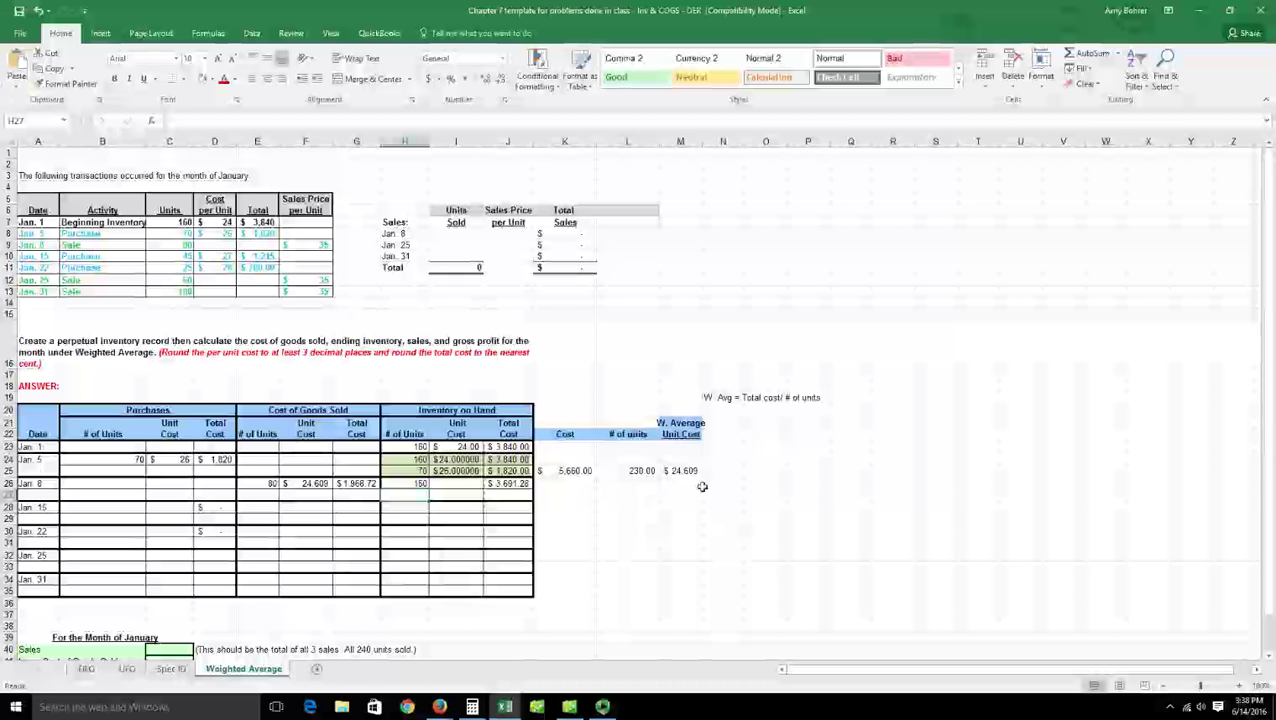
Enter the Jan. 8 cost of 3691.28 in K26 and 150 units in L26
left_click(565, 483)
type("3691.28")
key("Tab")
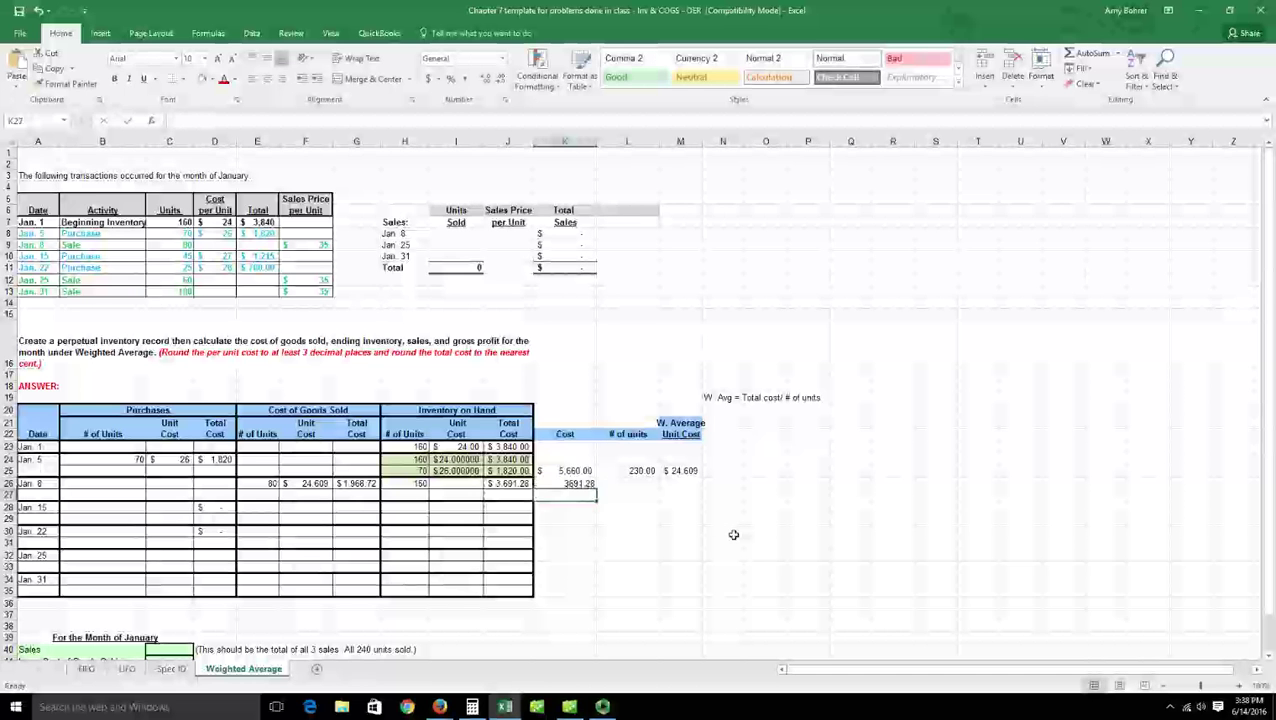
type("150")
key("Return")
Copy the weighted average formula from M25 down to M26 and enter 24.609 as the Jan. 8 inventory unit cost in I26
left_click(692, 471)
left_click_drag(707, 481, 707, 492)
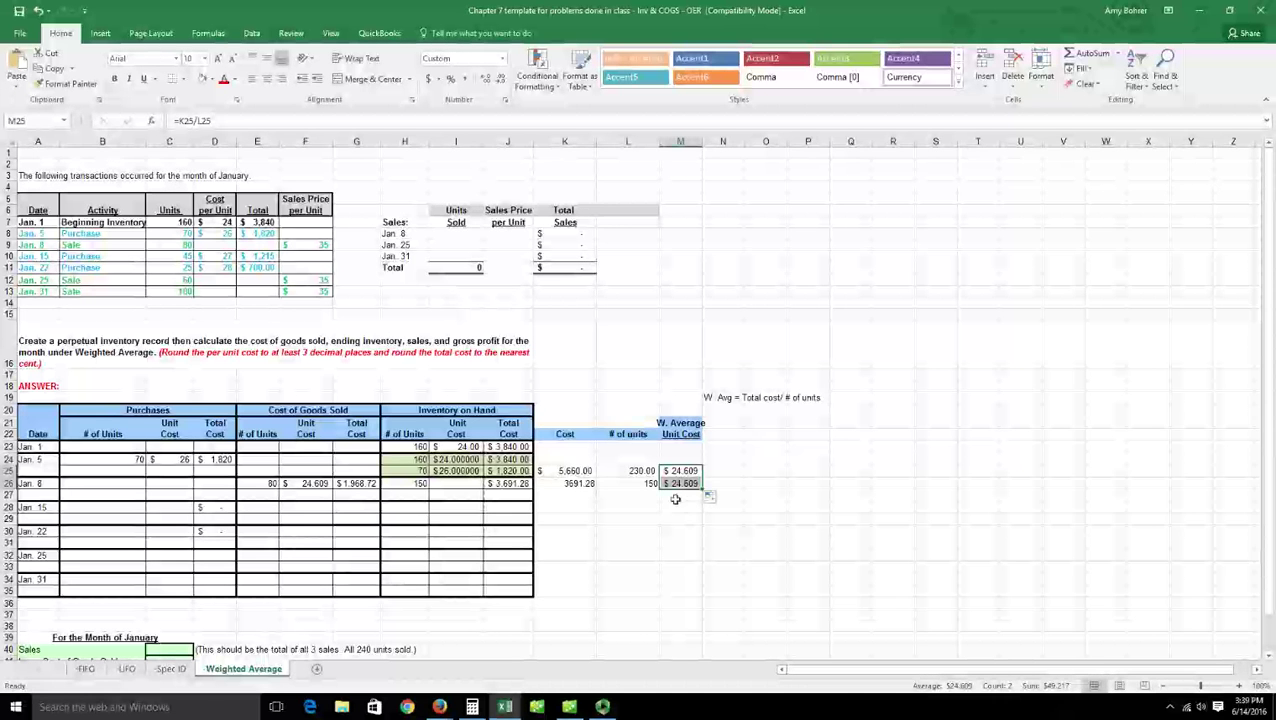
left_click(456, 483)
type("=J26/H26")
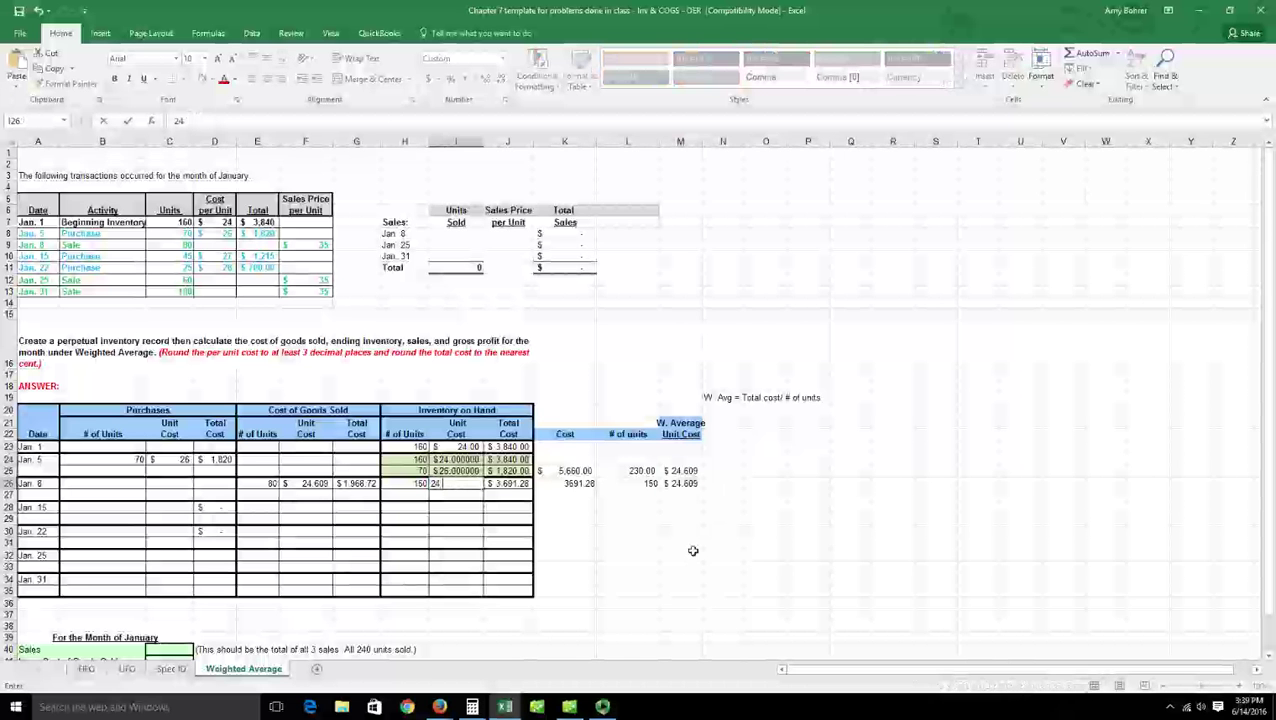
key("Return")
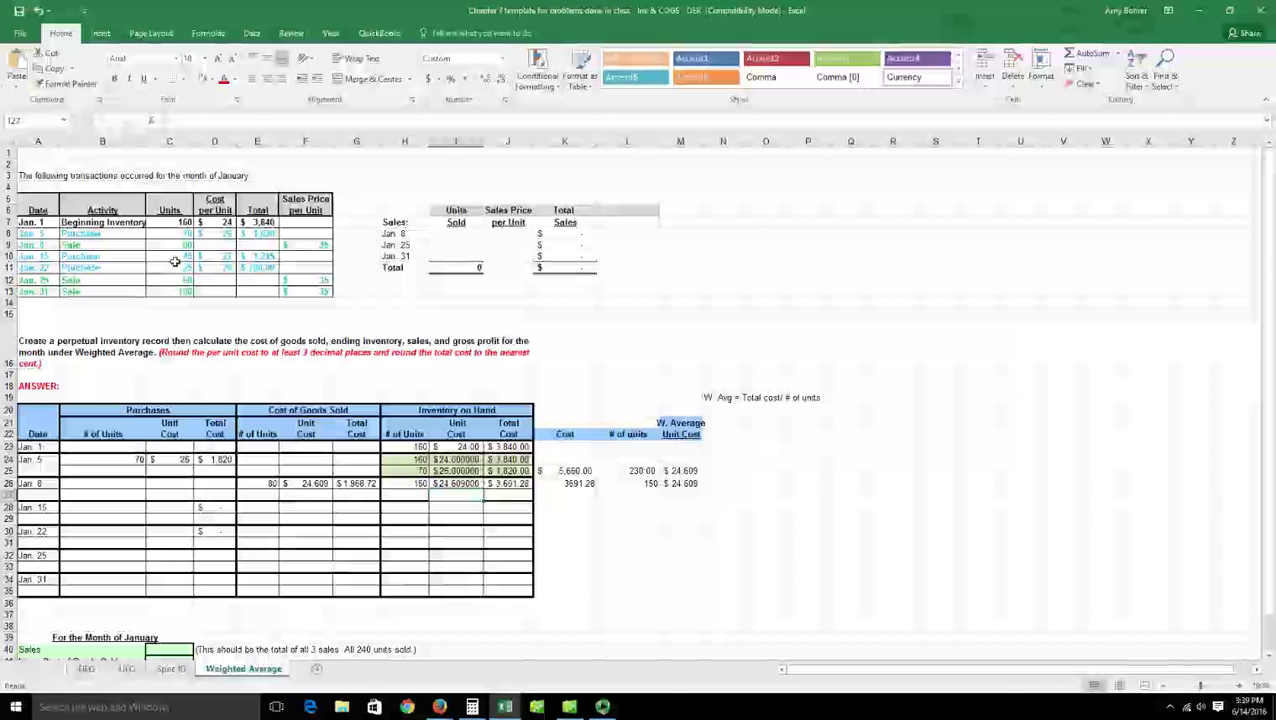
Carry the Jan. 8 inventory balance into row 28 for Jan. 15: 150 units, unit cost 24.609 and total cost 3691.28
left_click(404, 507)
type("150")
key("Tab")
type("24")
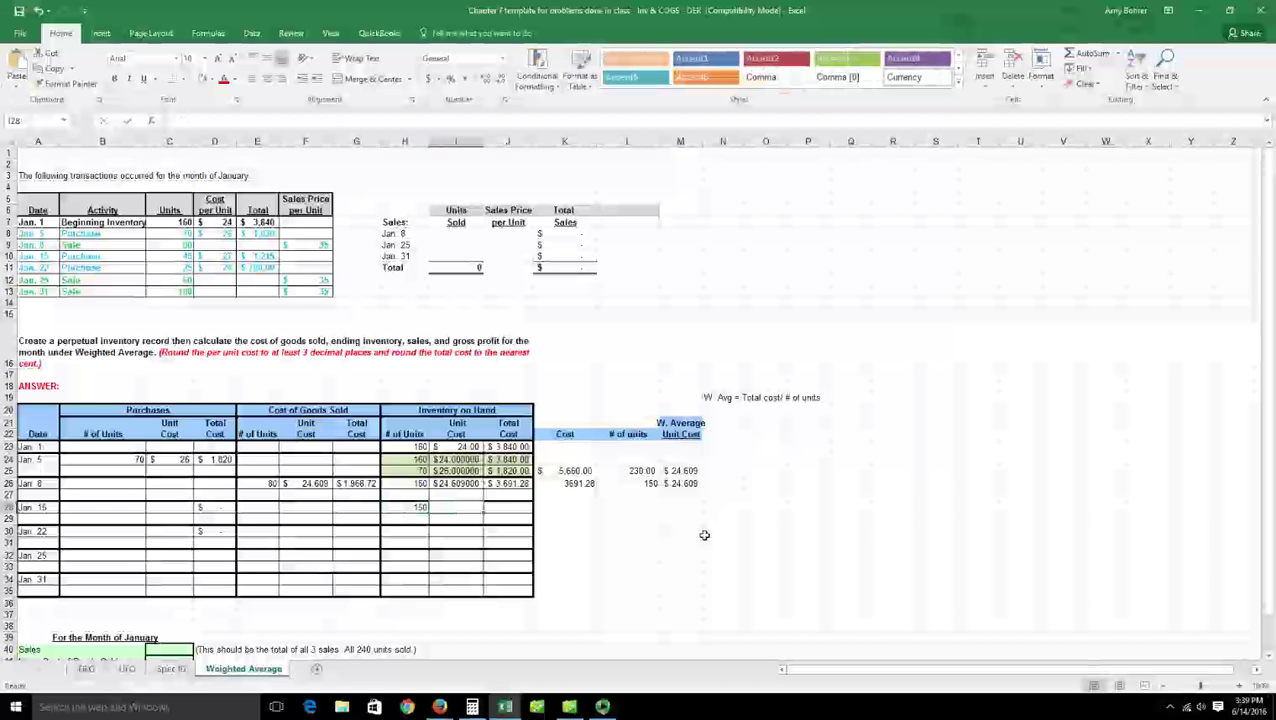
type(".609")
key("Tab")
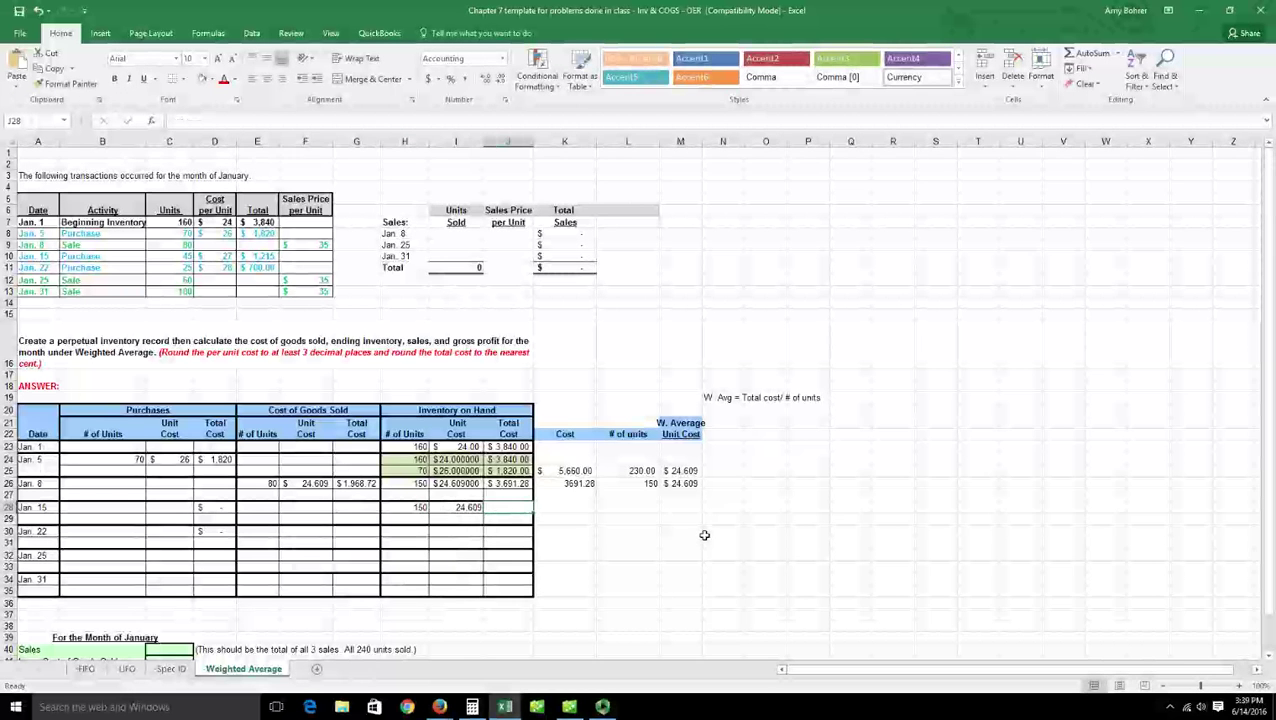
type("=J26")
key("Return")
key("Up")
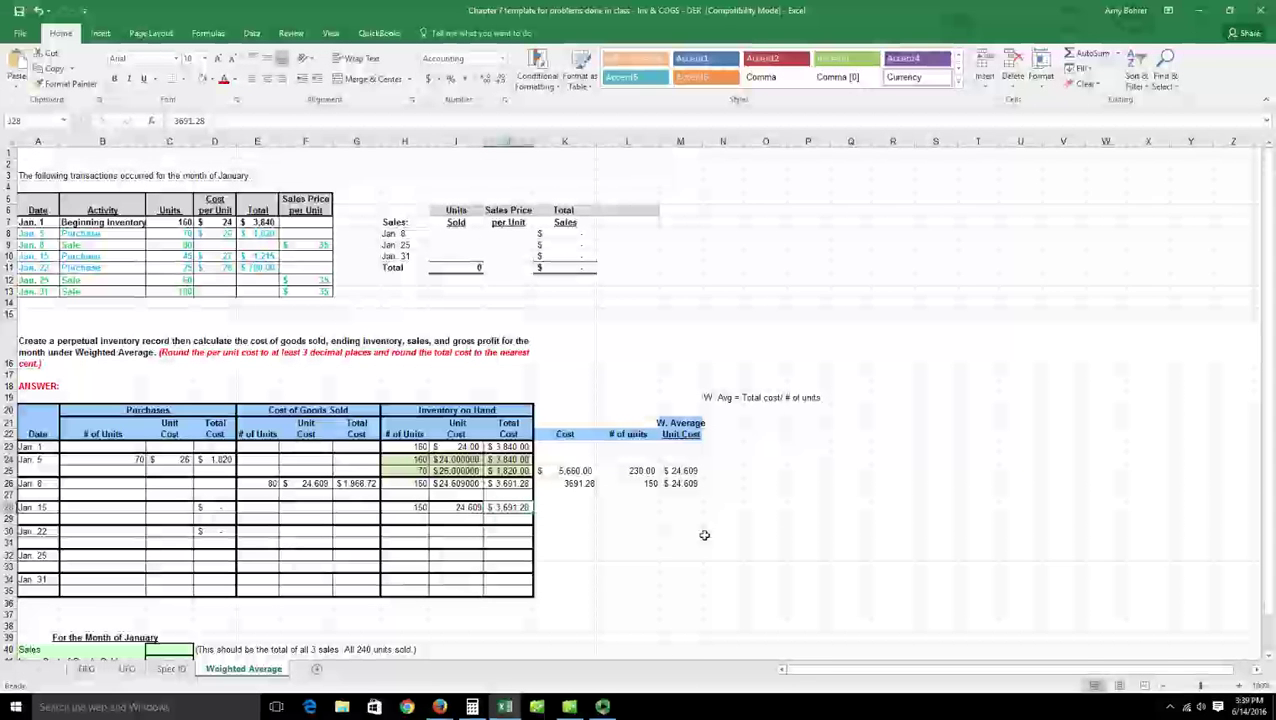
Record the Jan. 15 purchase in row 28 as 45 units at a unit cost of 27
key("Left")
key("Left")
key("Down")
key("Left")
key("Up")
key("Home")
key("Right")
type("45")
key("Tab")
type("2")
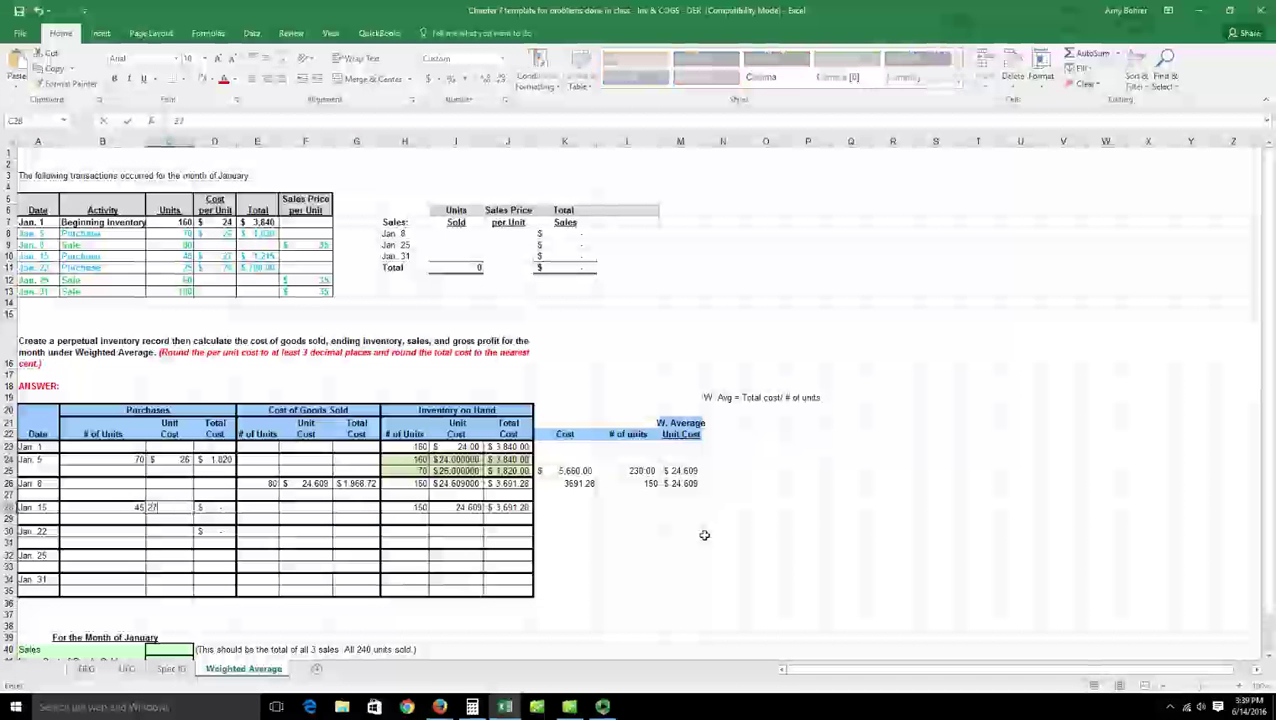
key("Tab")
key("Tab")
key("Tab")
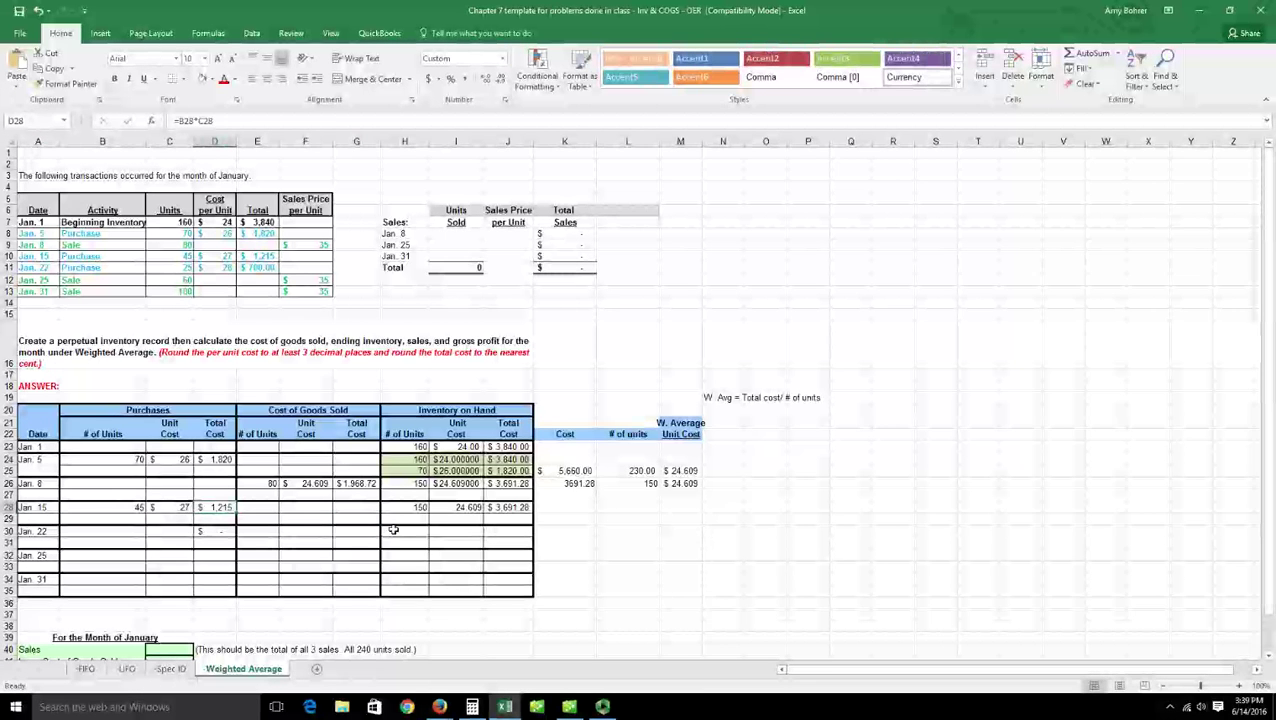
Add the Jan. 15 purchase as an inventory layer in row 29: 45 units, unit cost 27 and total cost 1215
type("45")
key("Tab")
type("27")
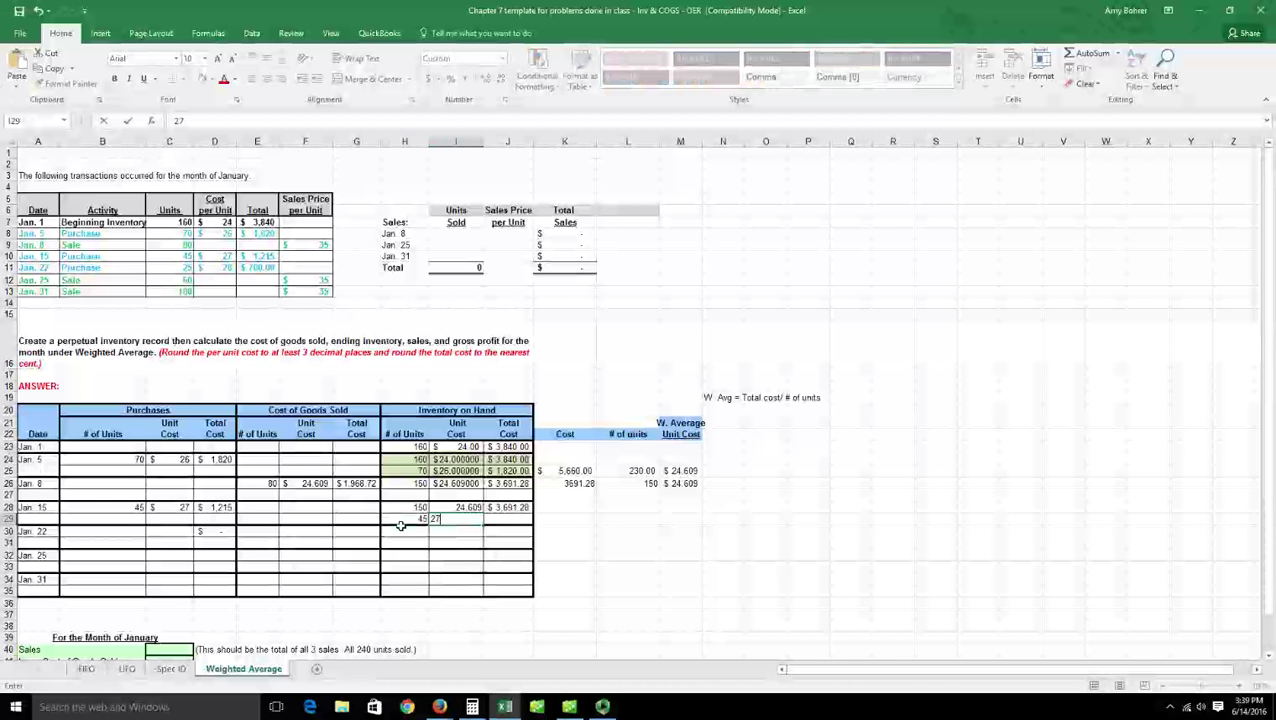
key("Tab")
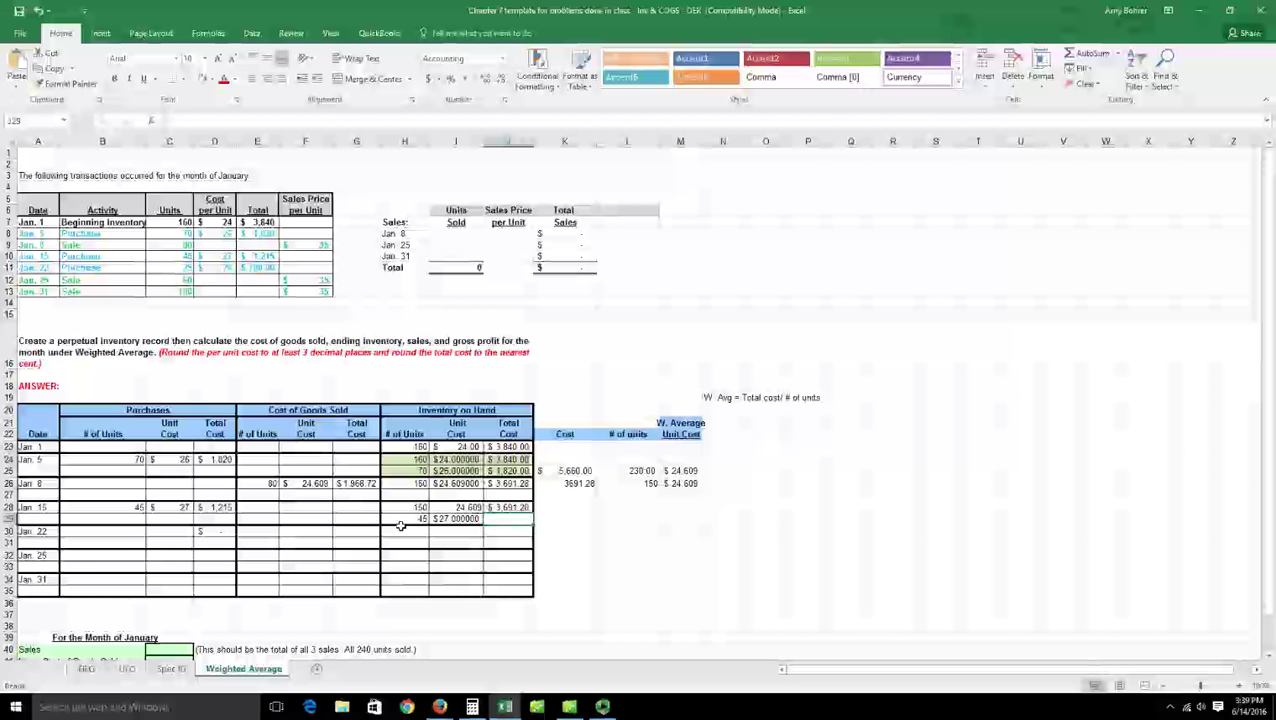
type("=h29*i29")
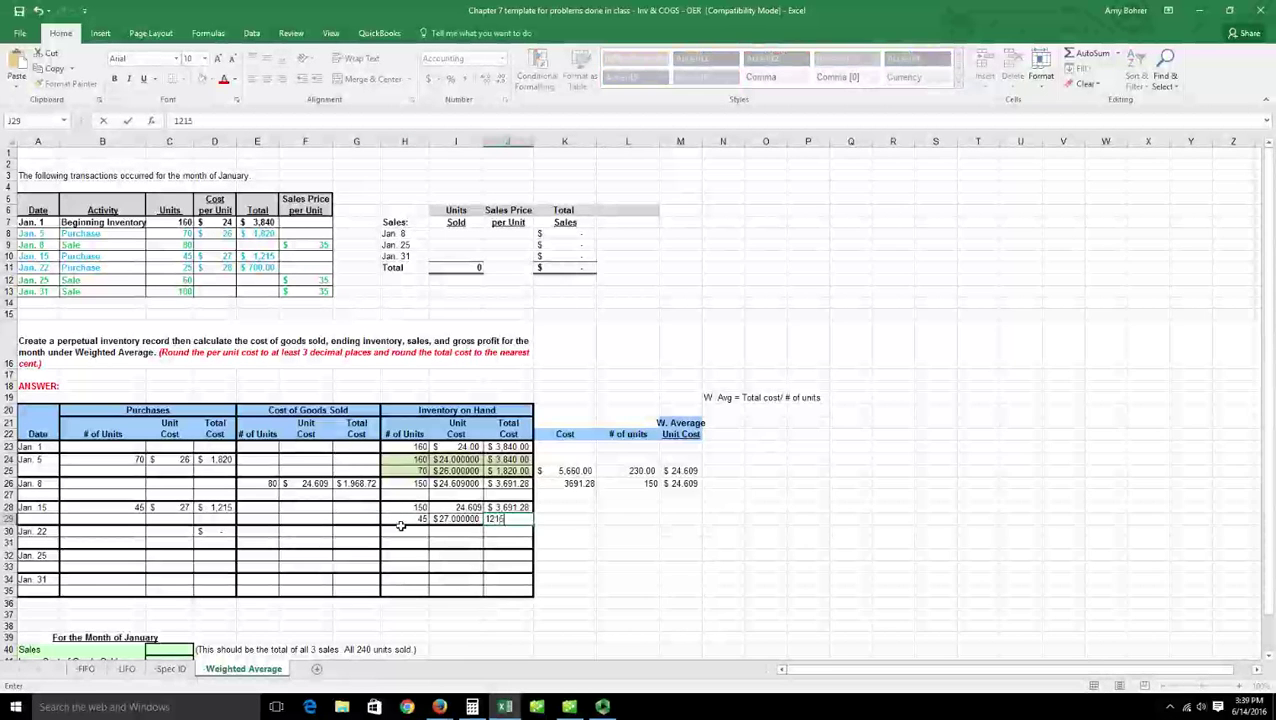
key("Return")
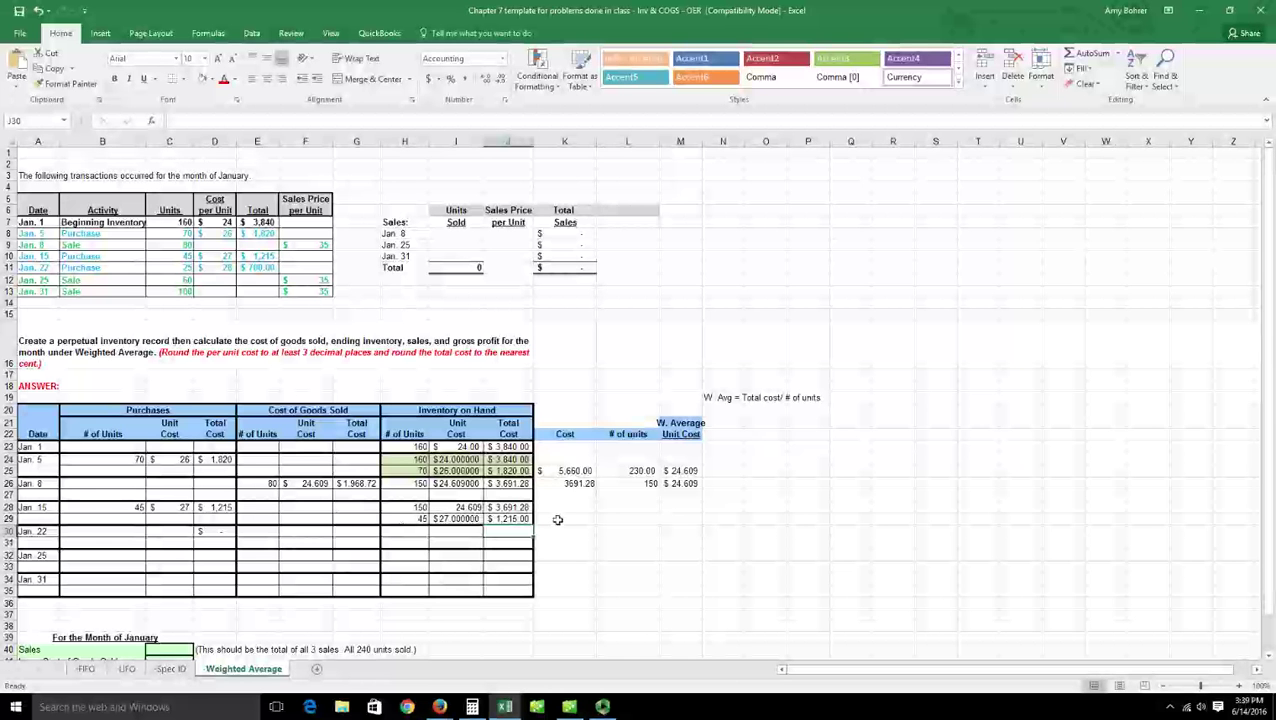
Highlight the two Jan. 15 inventory layers in H28:J29 with a yellow fill
left_click_drag(415, 507, 515, 523)
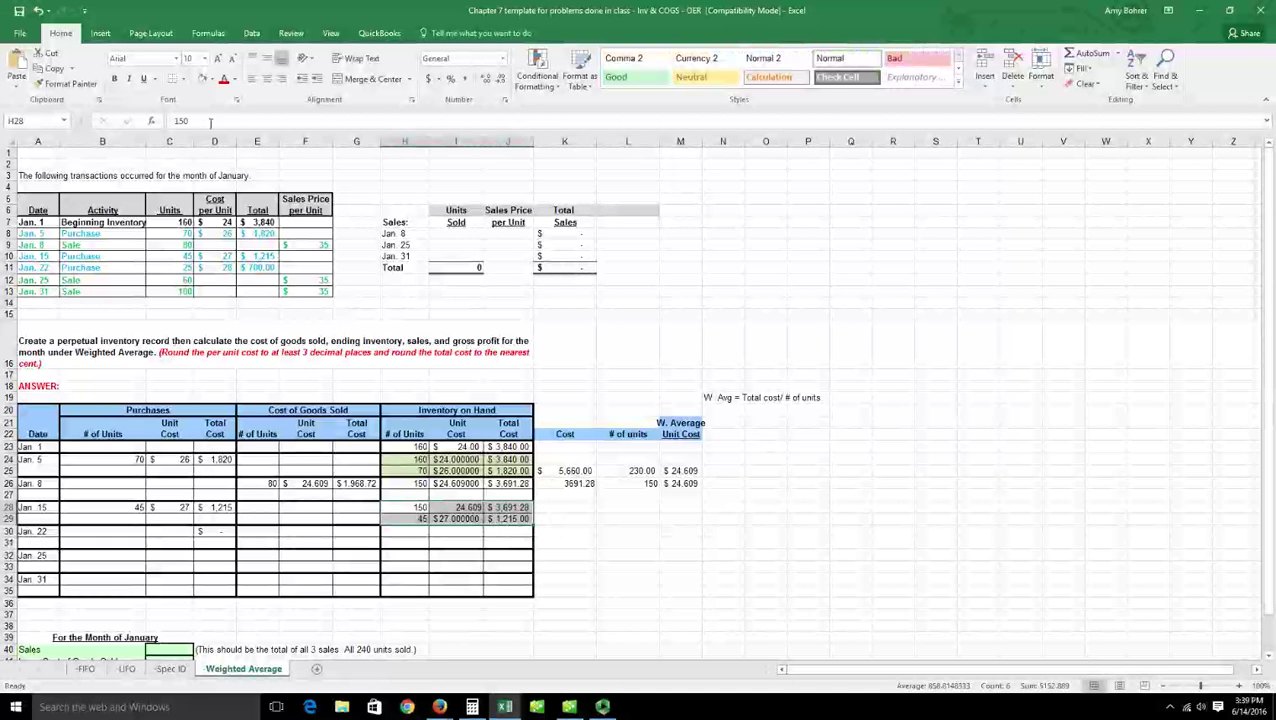
left_click(211, 82)
left_click(234, 183)
left_click(720, 556)
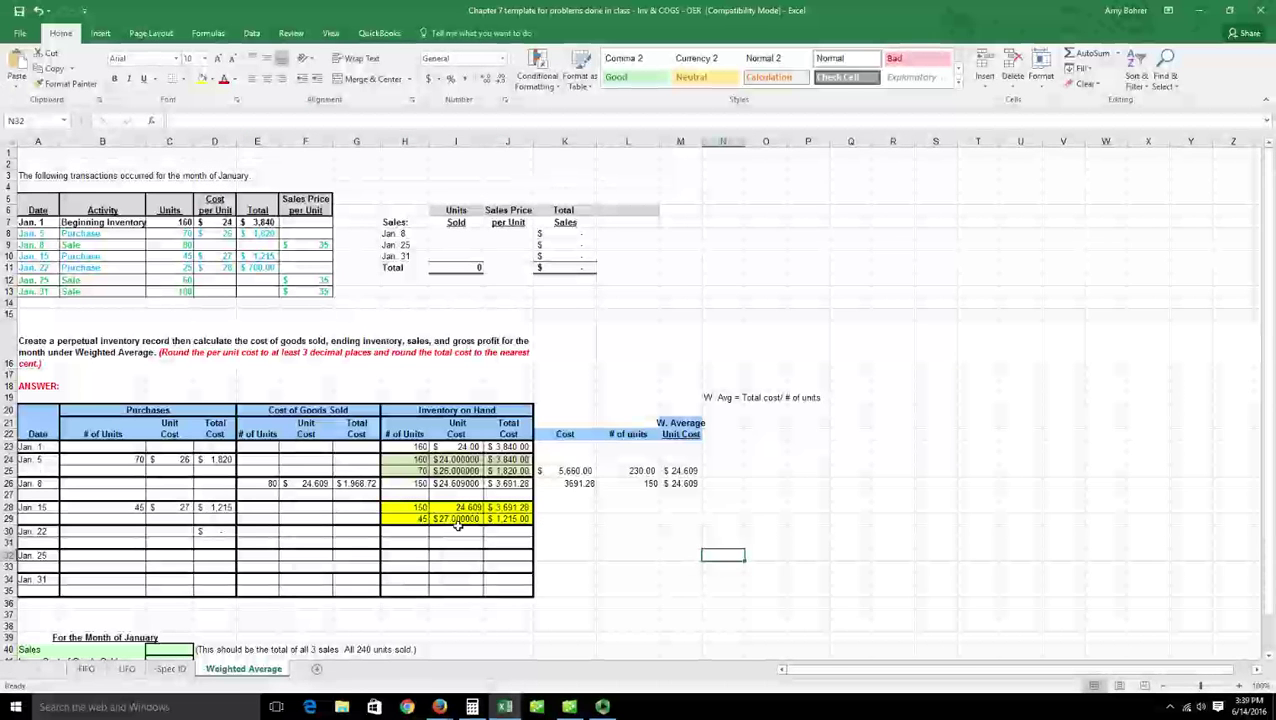
Calculate the combined Jan. 15 inventory cost in K29 with =J28+J29 and show it with two decimal places
left_click(456, 522)
key("Up")
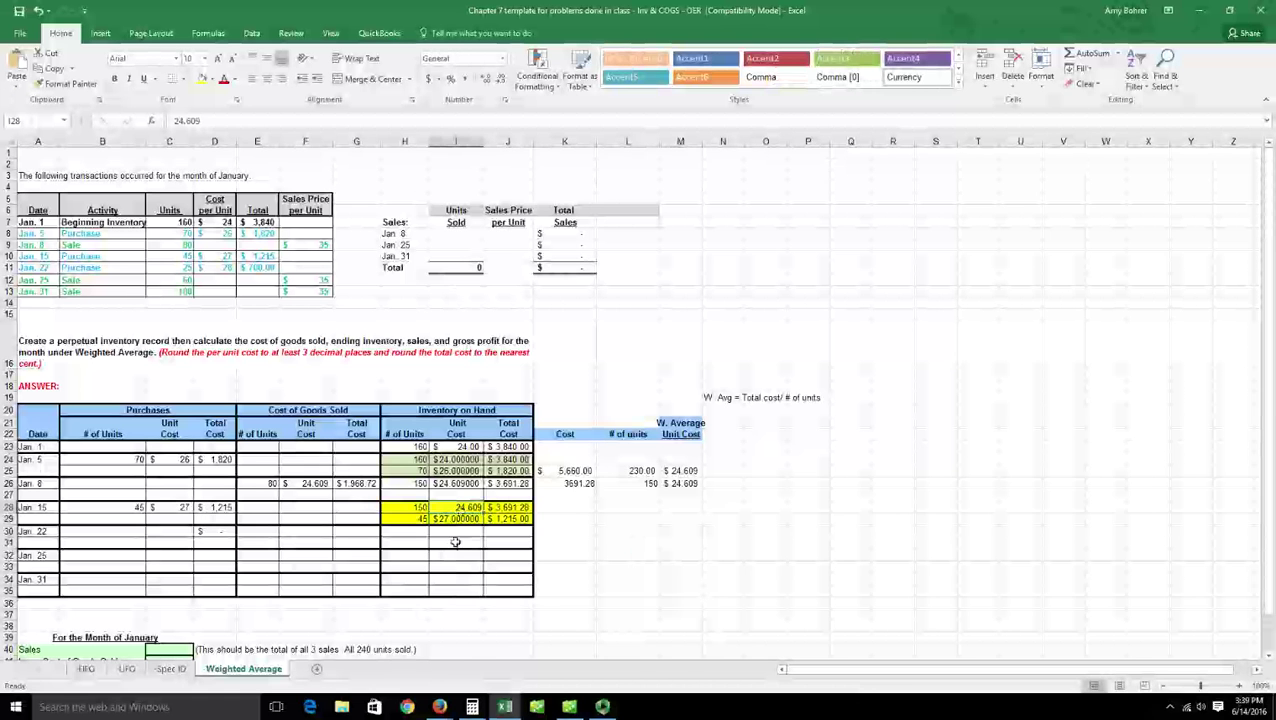
left_click(577, 521)
type("=")
left_click(527, 509)
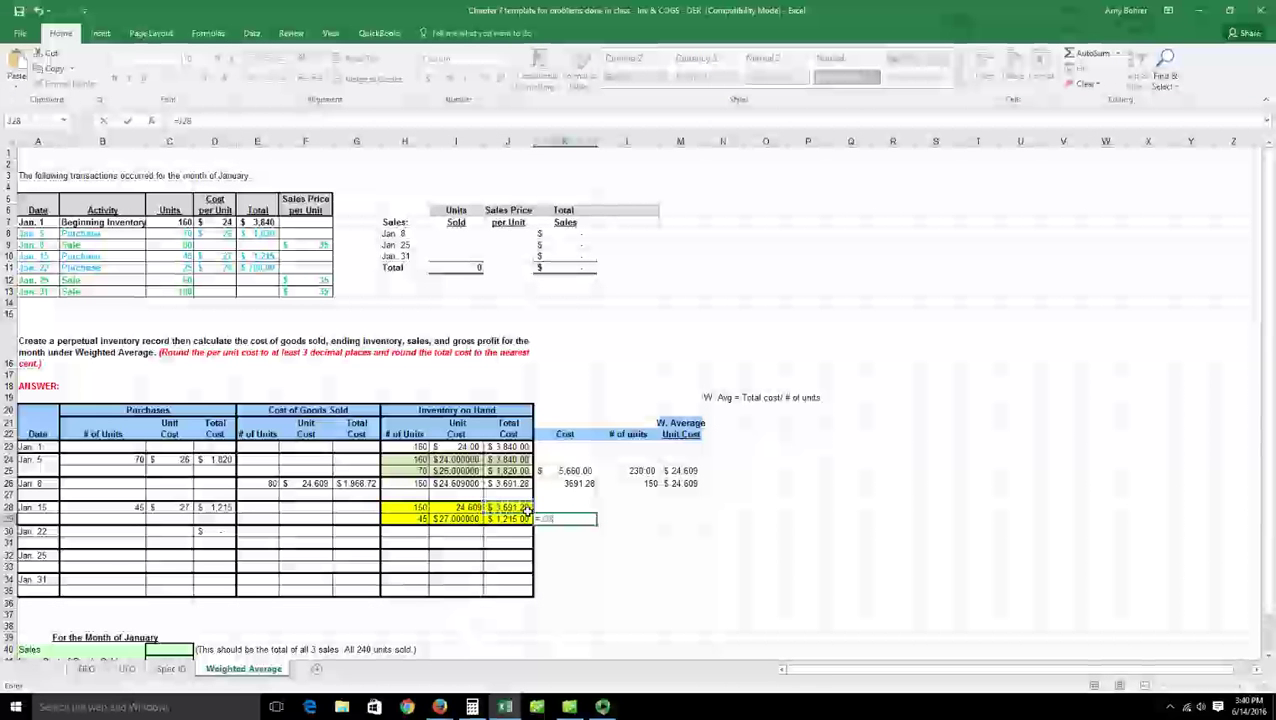
type("+")
left_click(512, 520)
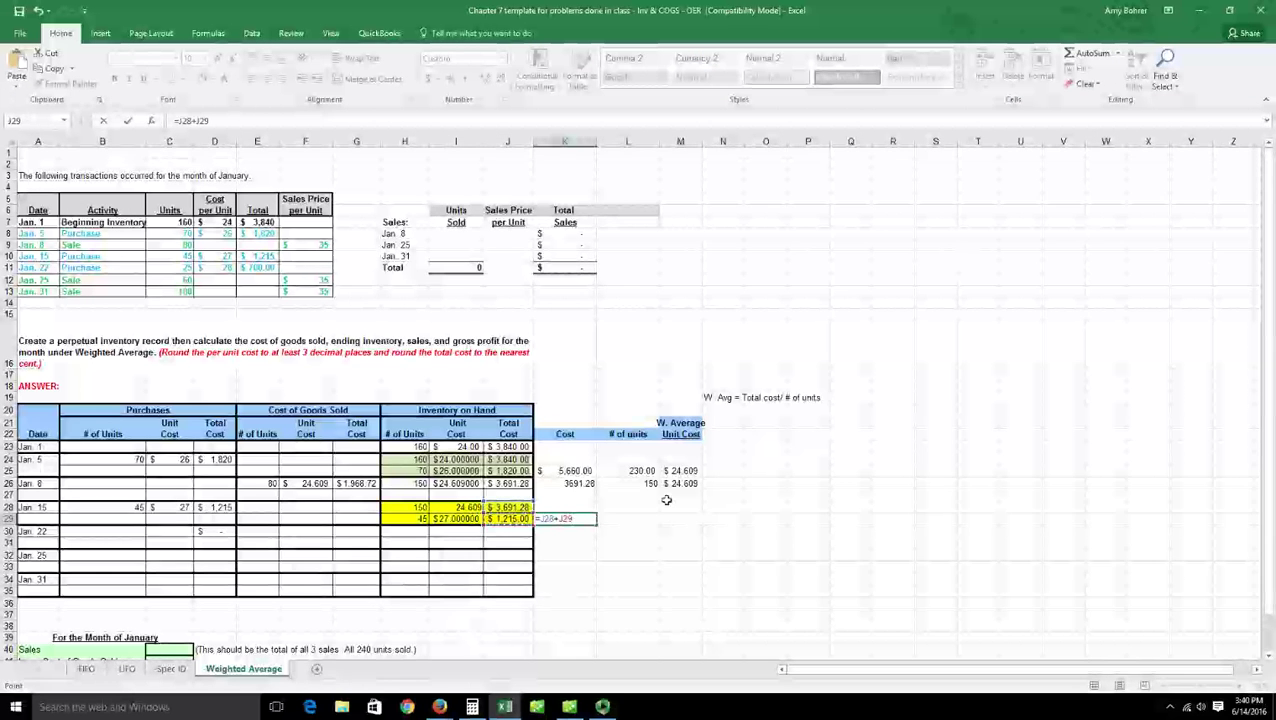
key("Return")
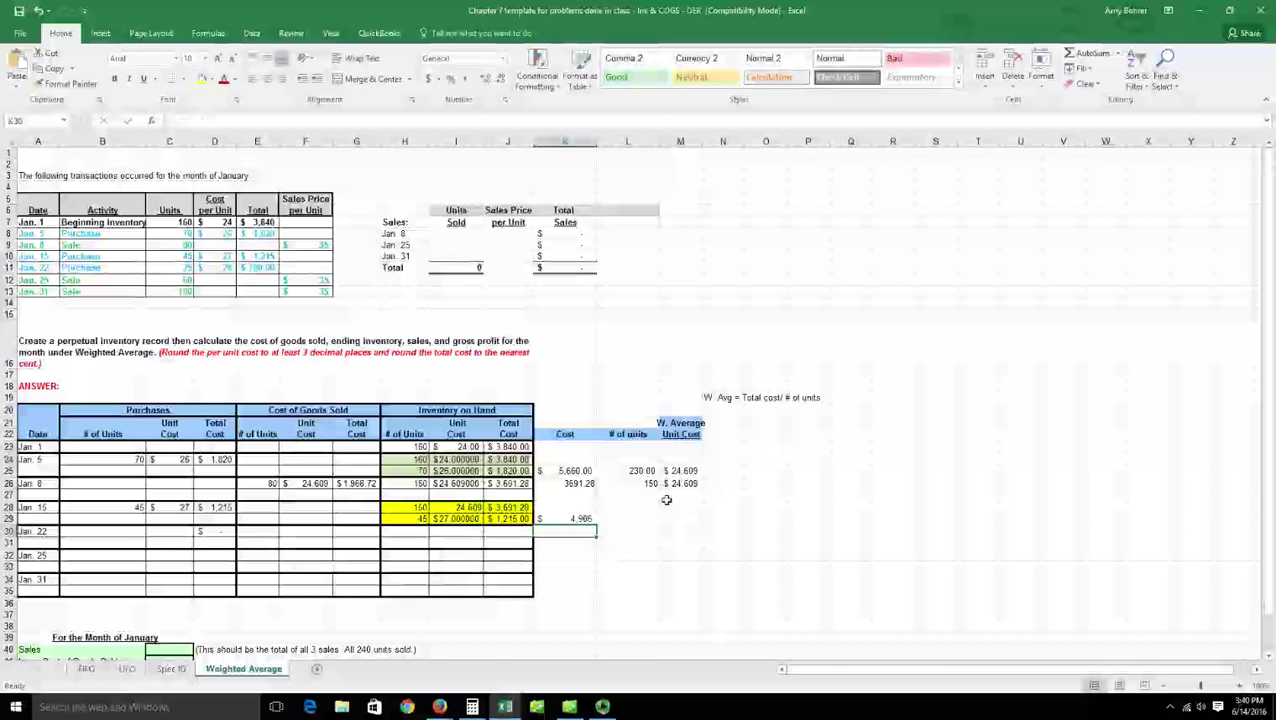
left_click(590, 519)
left_click(486, 79)
left_click(486, 79)
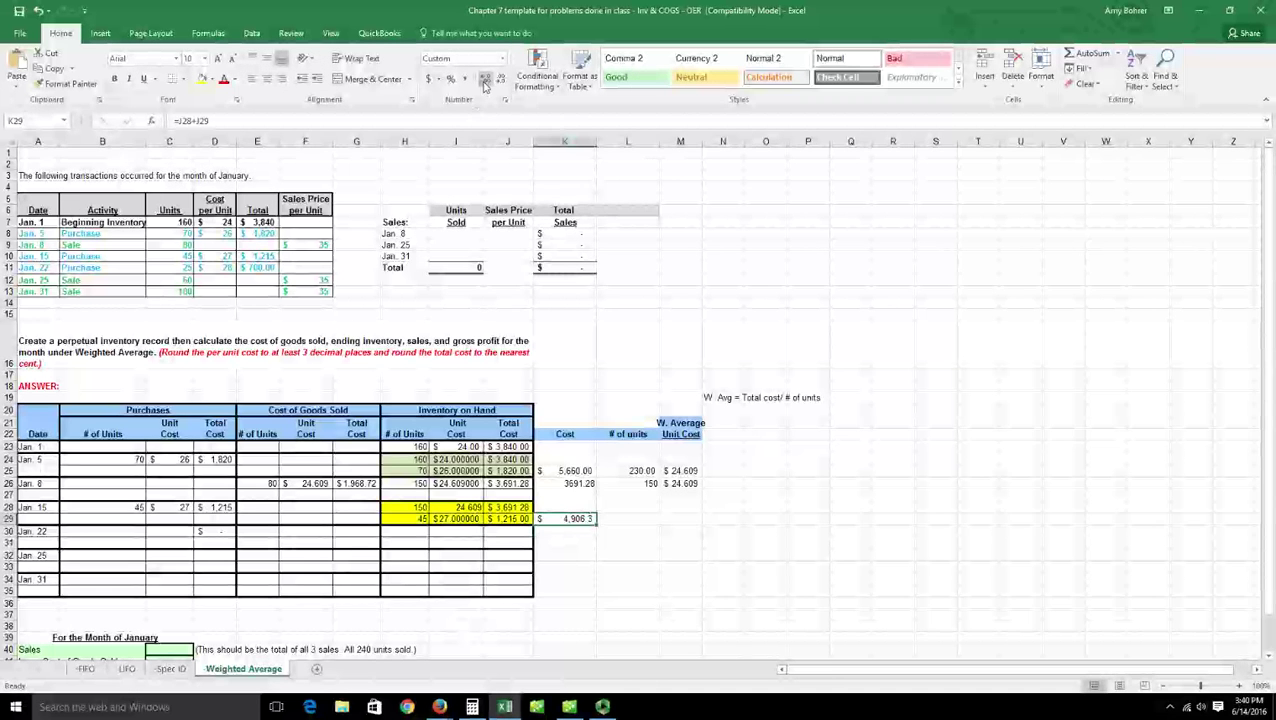
Calculate the combined Jan. 15 units on hand in L29 with =H28+H29 and apply the comma number style
left_click(630, 520)
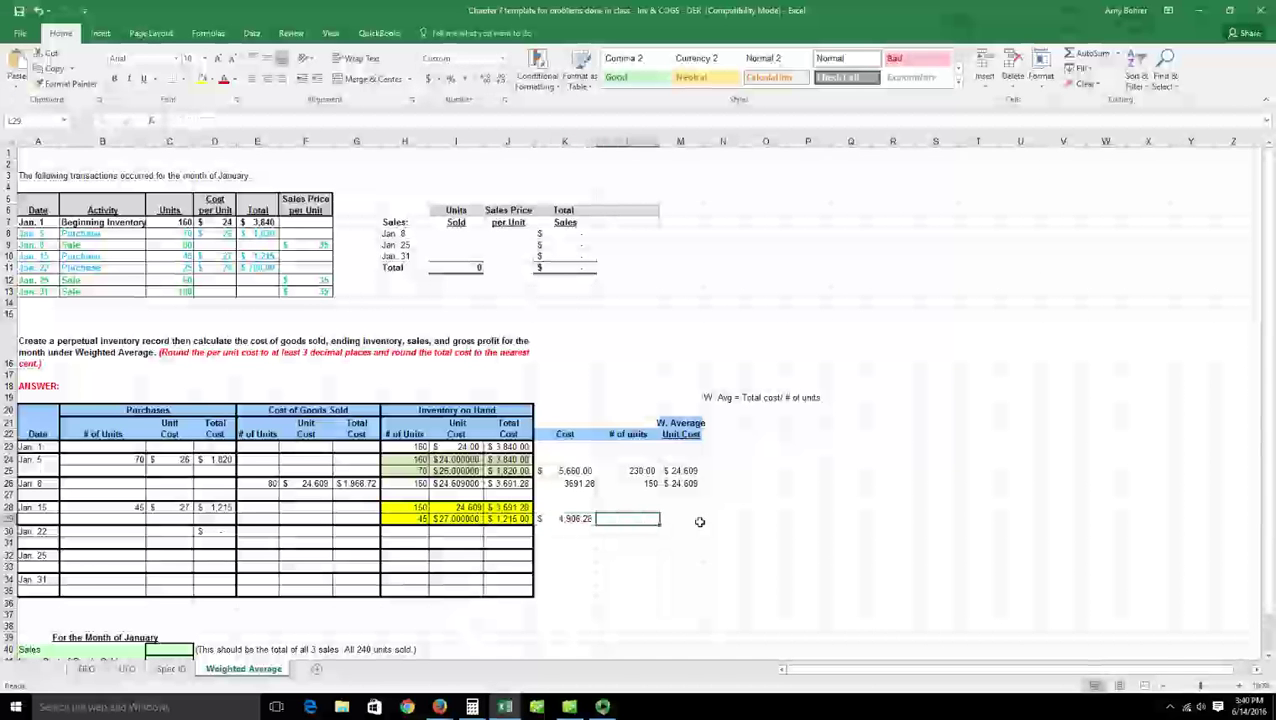
type("=")
left_click(414, 508)
type("+")
left_click(414, 520)
key("Return")
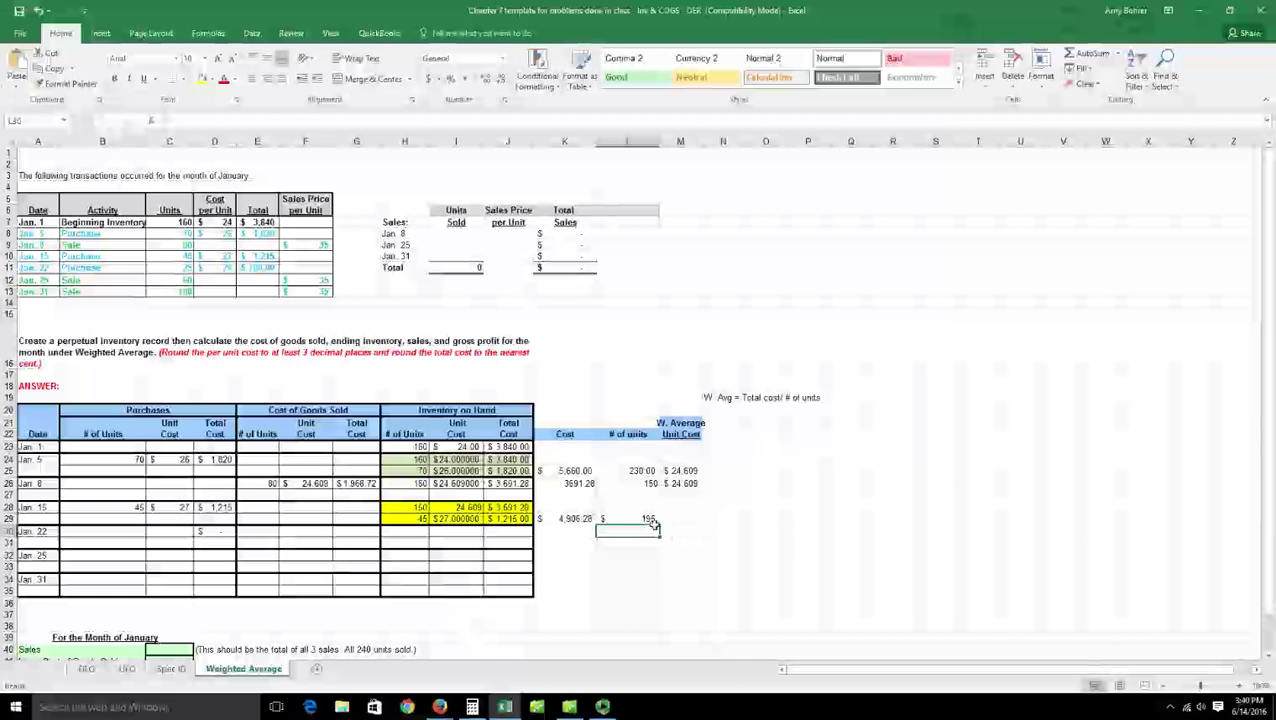
left_click(462, 78)
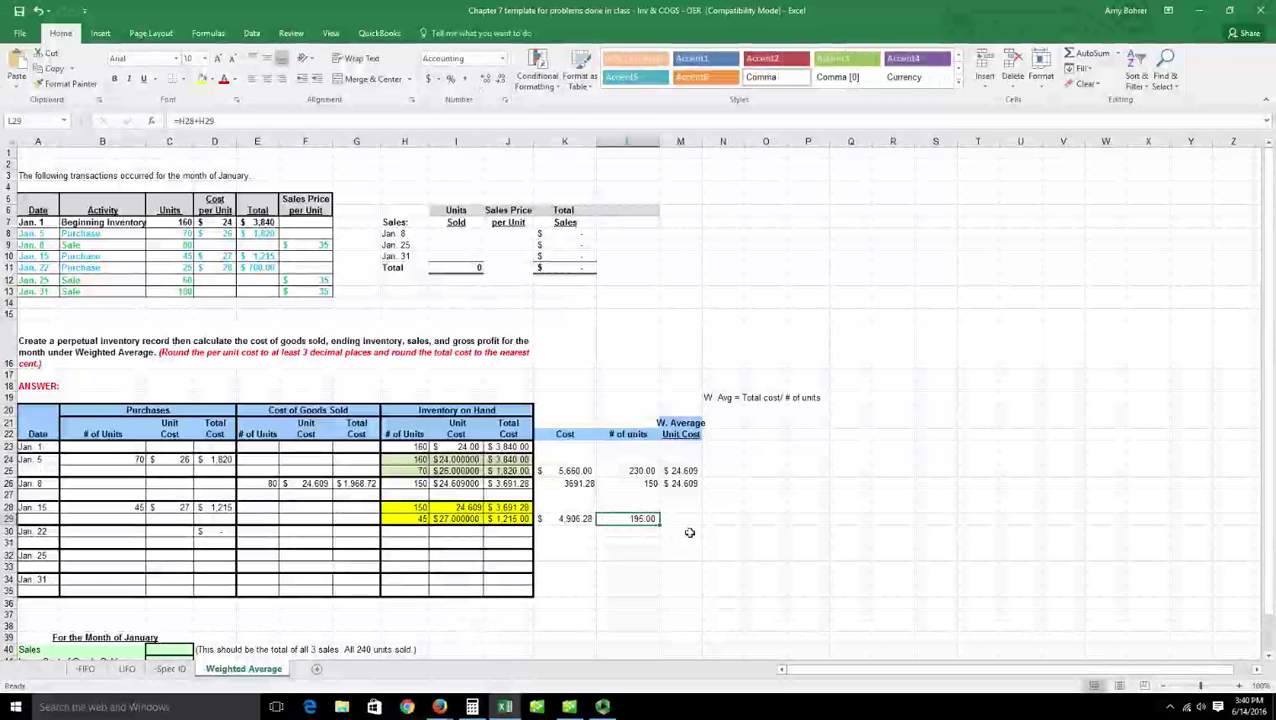
Calculate the Jan. 15 weighted-average unit cost in M29 with =K29/L29, formatted as dollars with three decimals
left_click(693, 524)
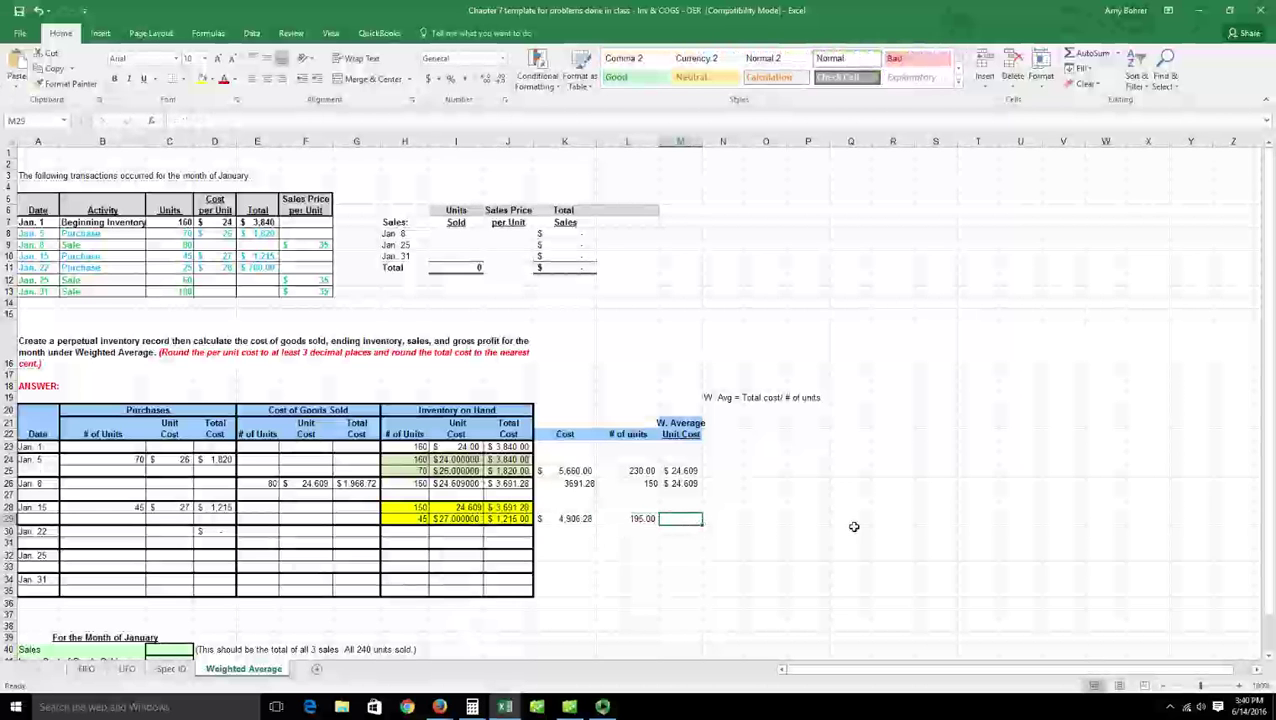
type("=")
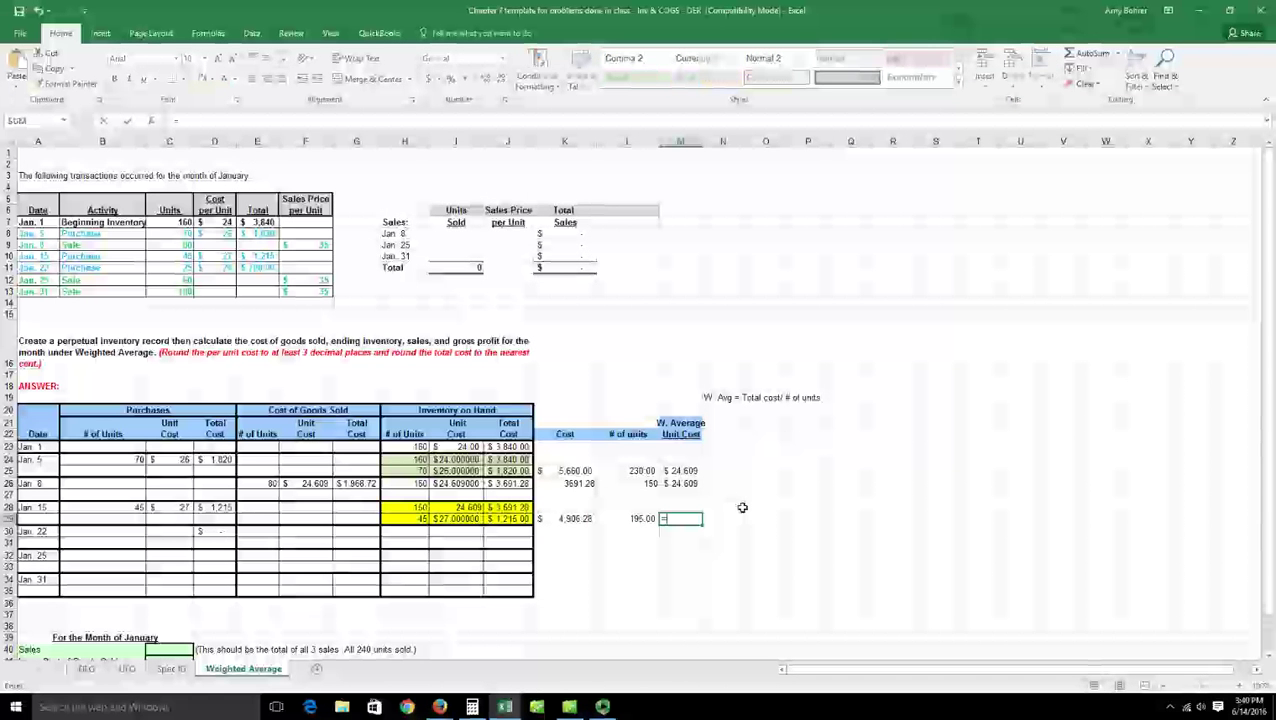
left_click(578, 519)
type("/")
key("Return")
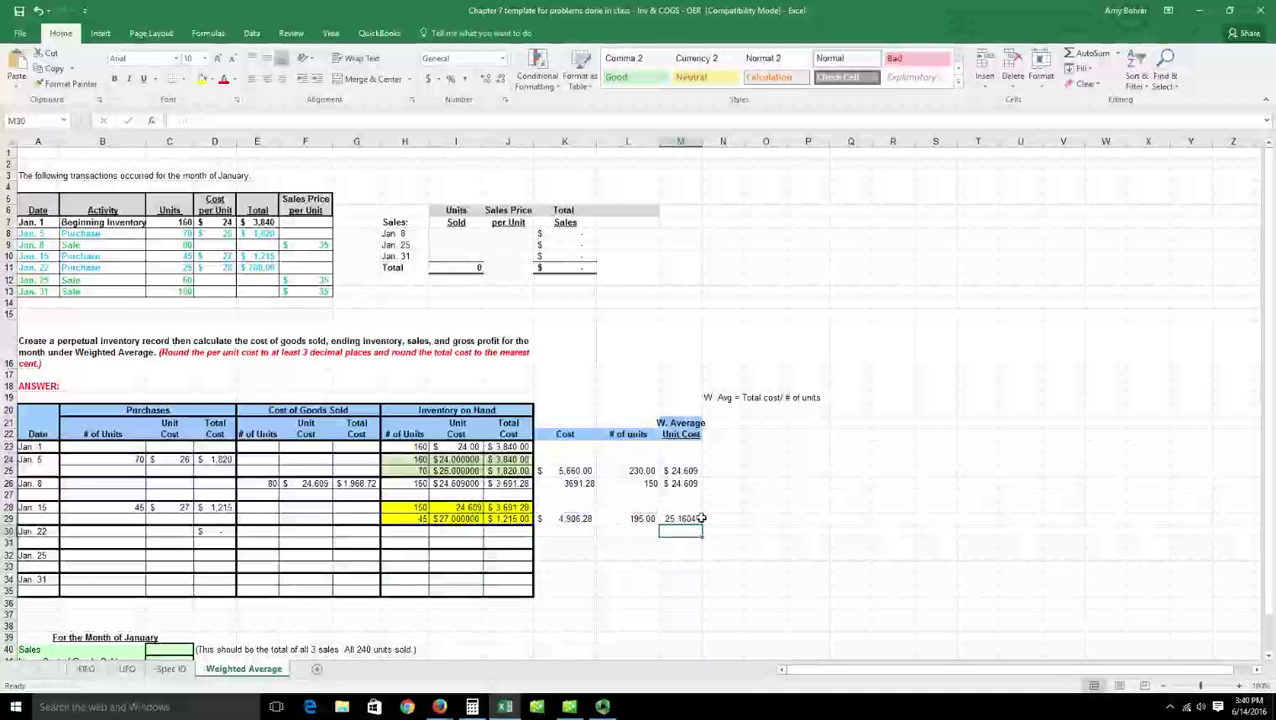
left_click(428, 78)
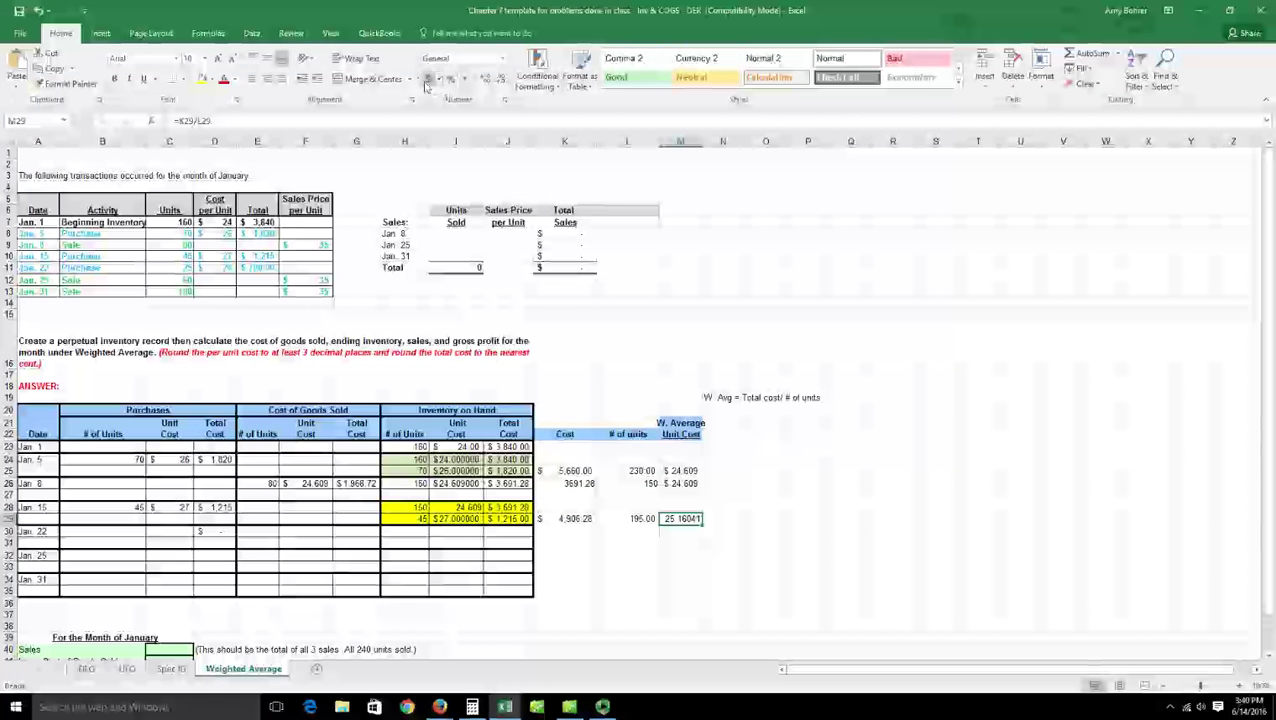
left_click(486, 79)
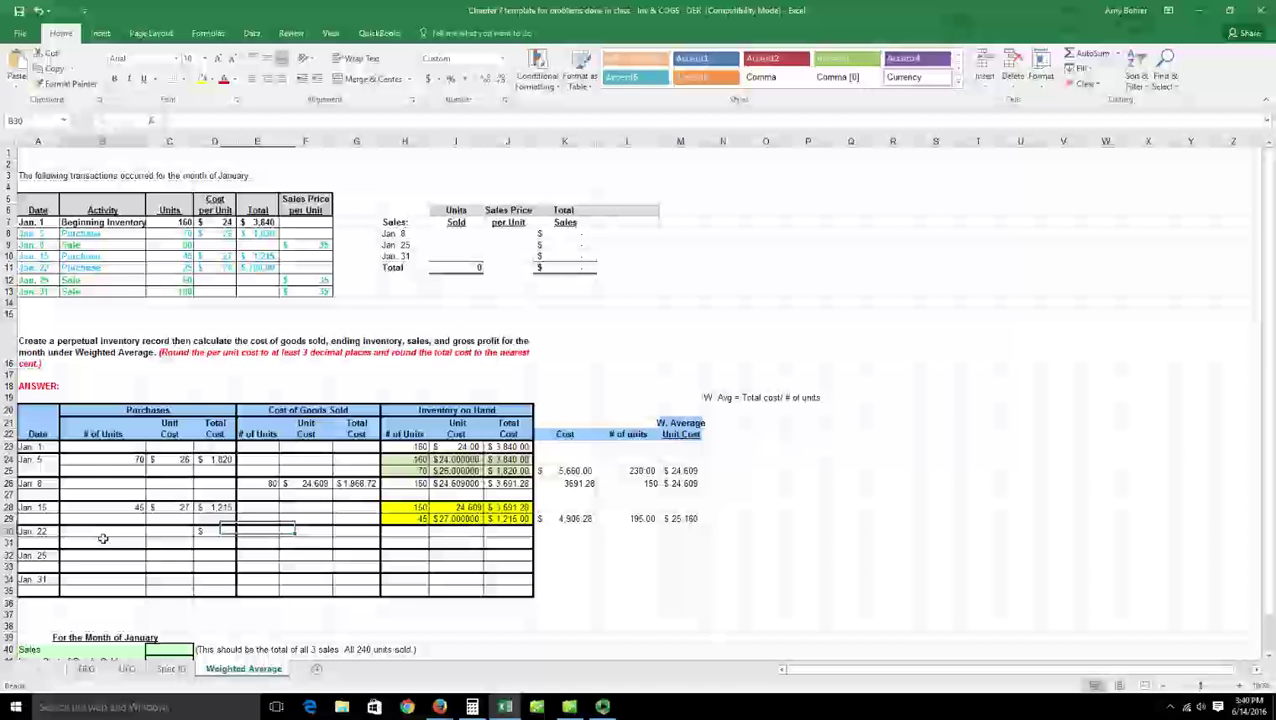
Record the Jan. 22 purchase in row 30 as 25 units at a unit cost of 28
left_click(103, 532)
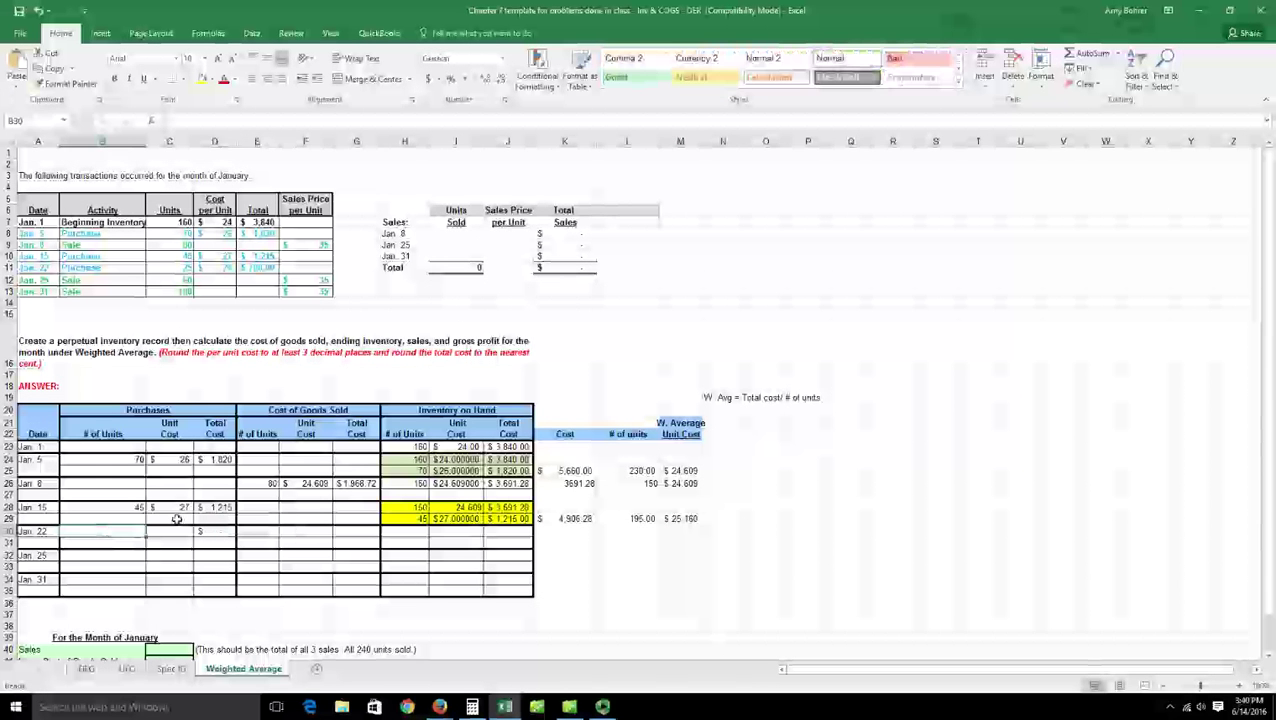
type("25")
key("Tab")
type("28")
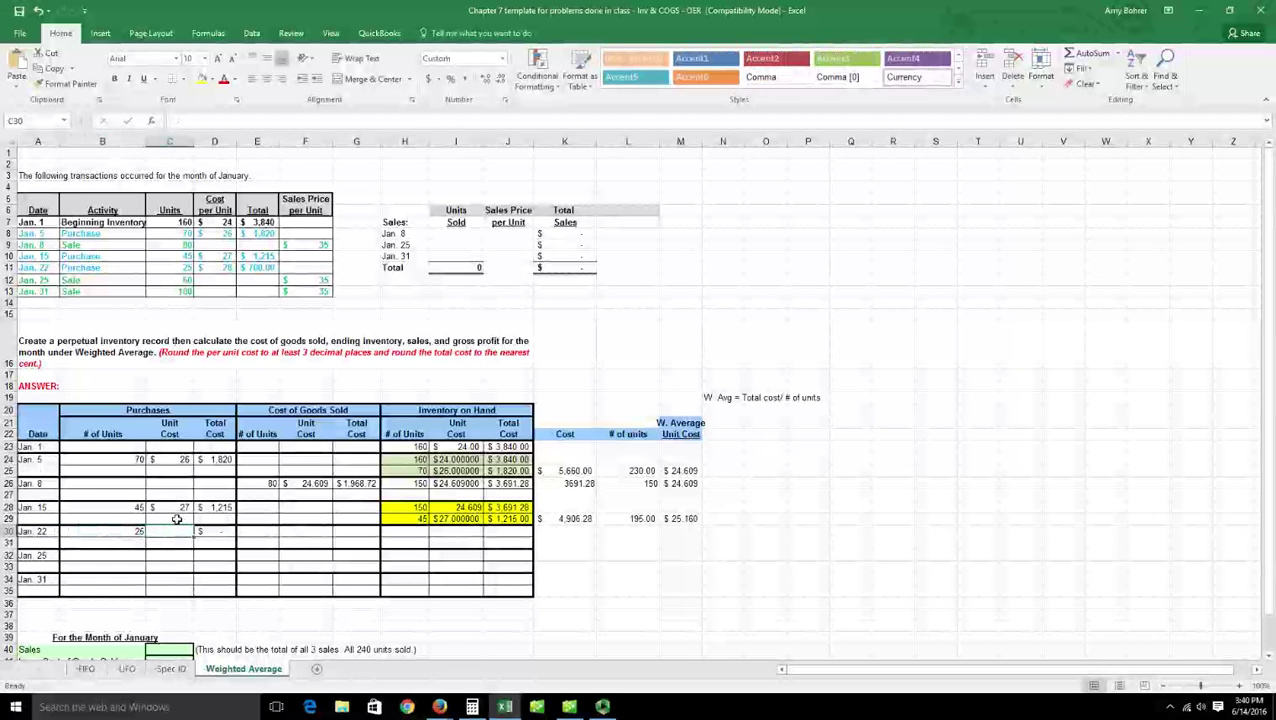
key("Tab")
Carry the Jan. 15 inventory balance into row 30 for Jan. 22: 195 units, unit cost 25.16 and total cost 4906.28
key("Tab")
key("Tab")
key("Tab")
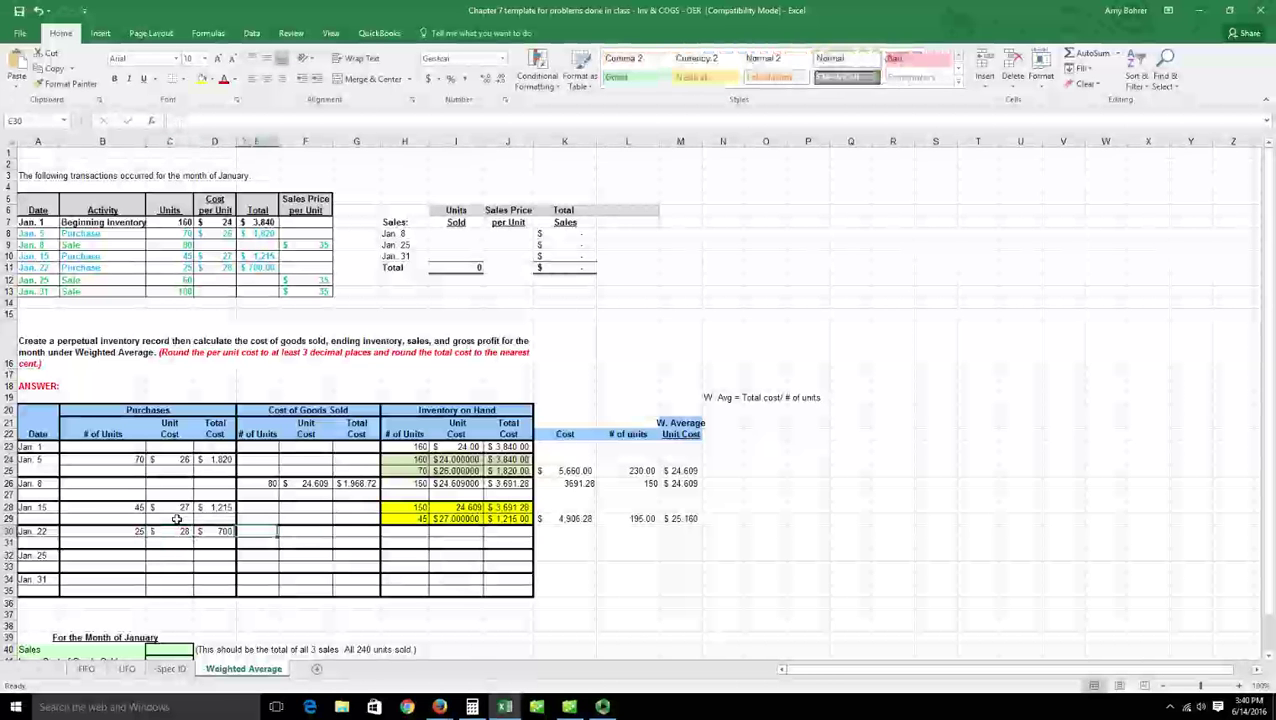
key("Tab")
key("Tab")
key("Tab")
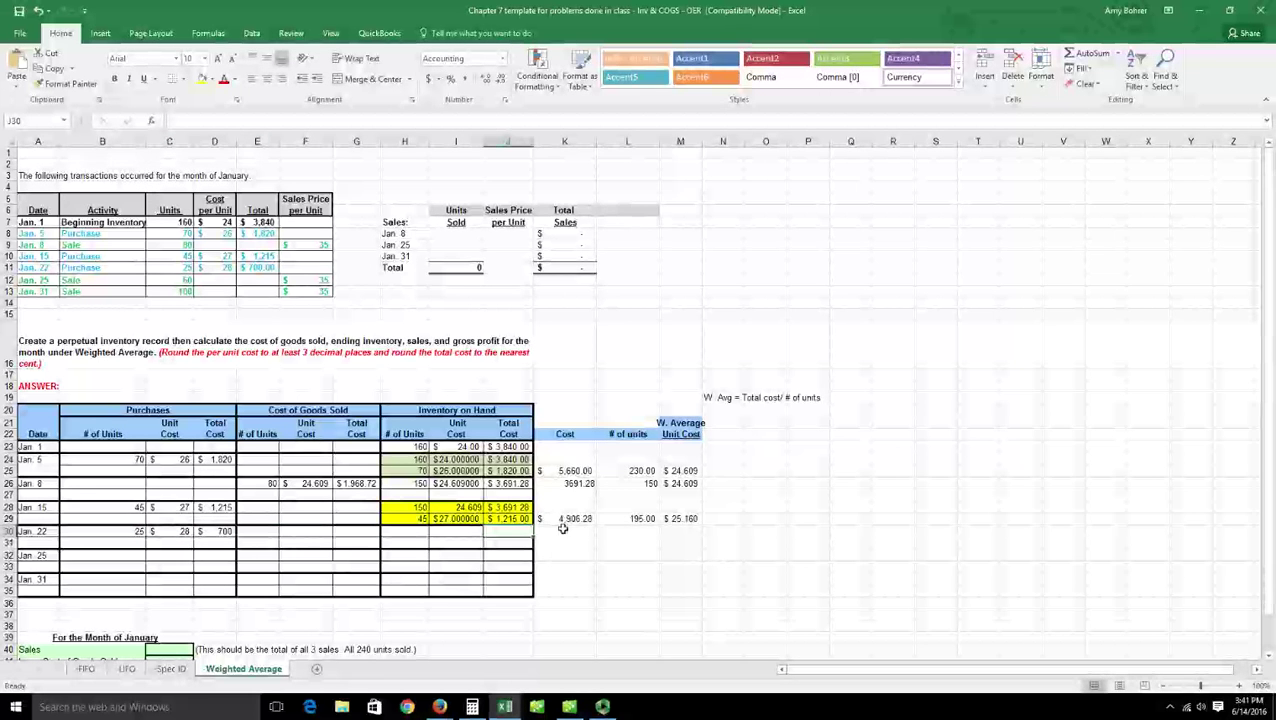
type("4906.28")
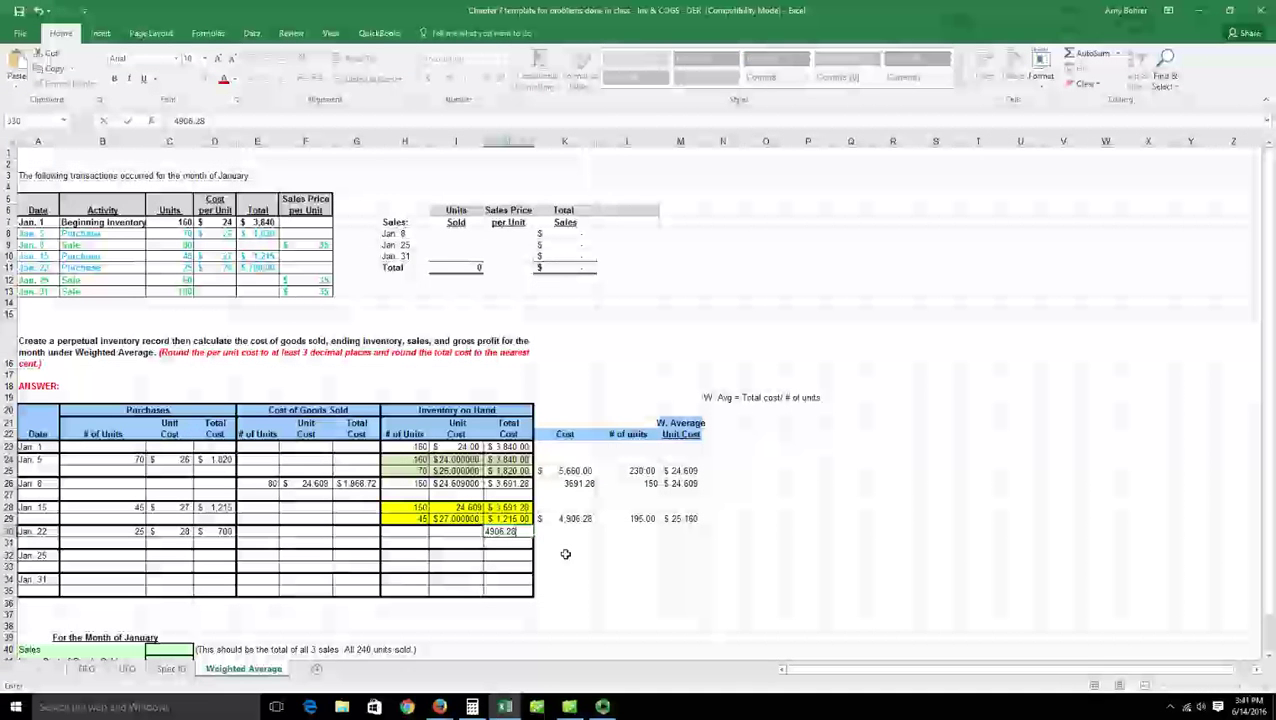
key("Return")
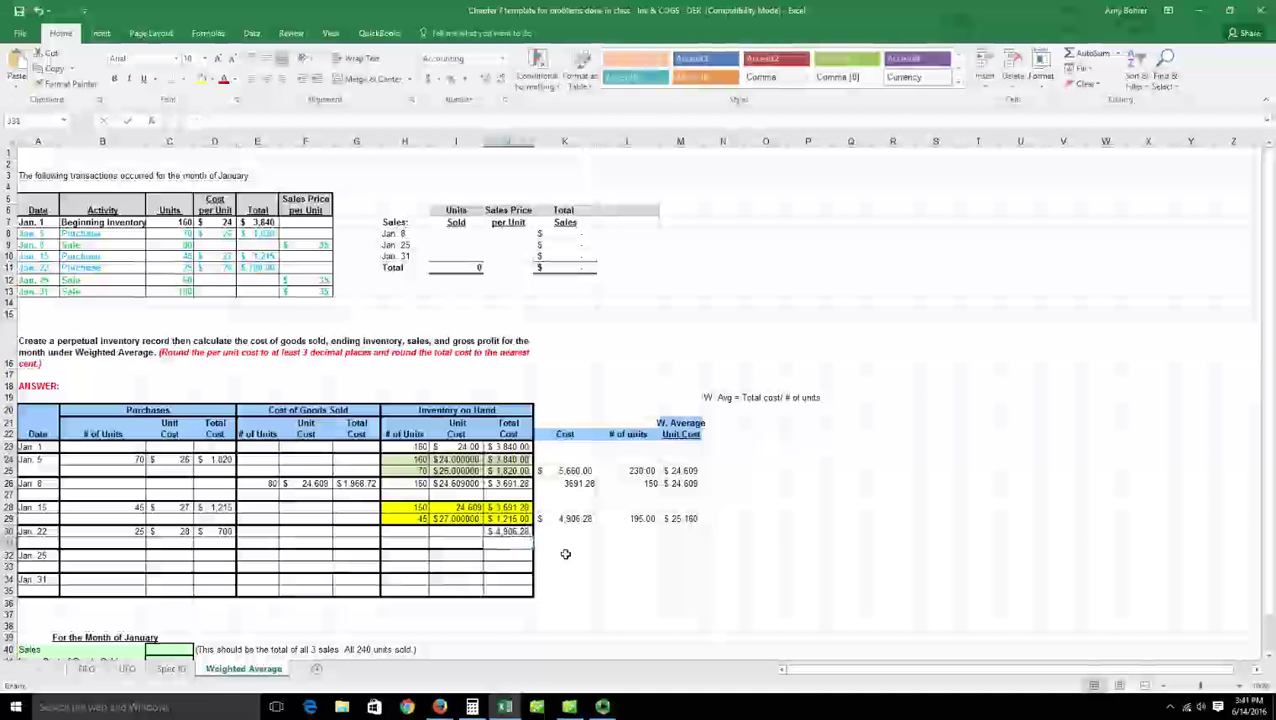
key("Left")
key("Left")
type("195")
key("Return")
key("Up")
key("Right")
type("25")
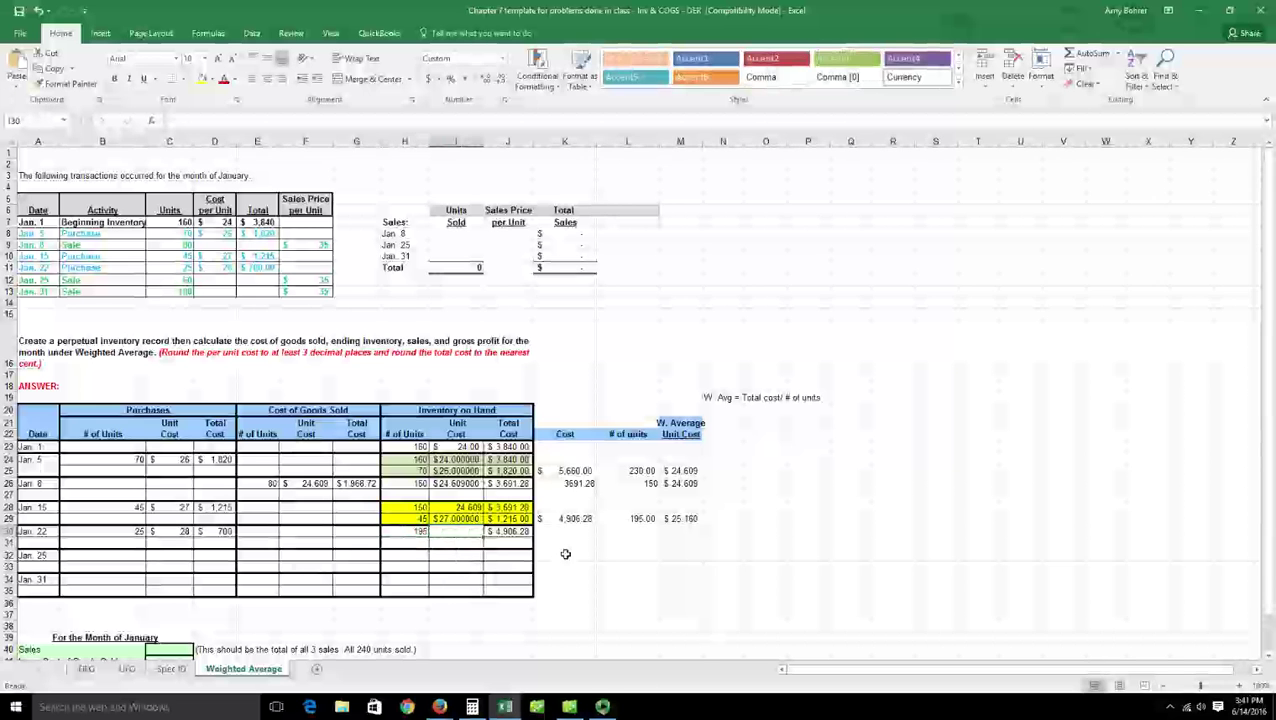
type(".16")
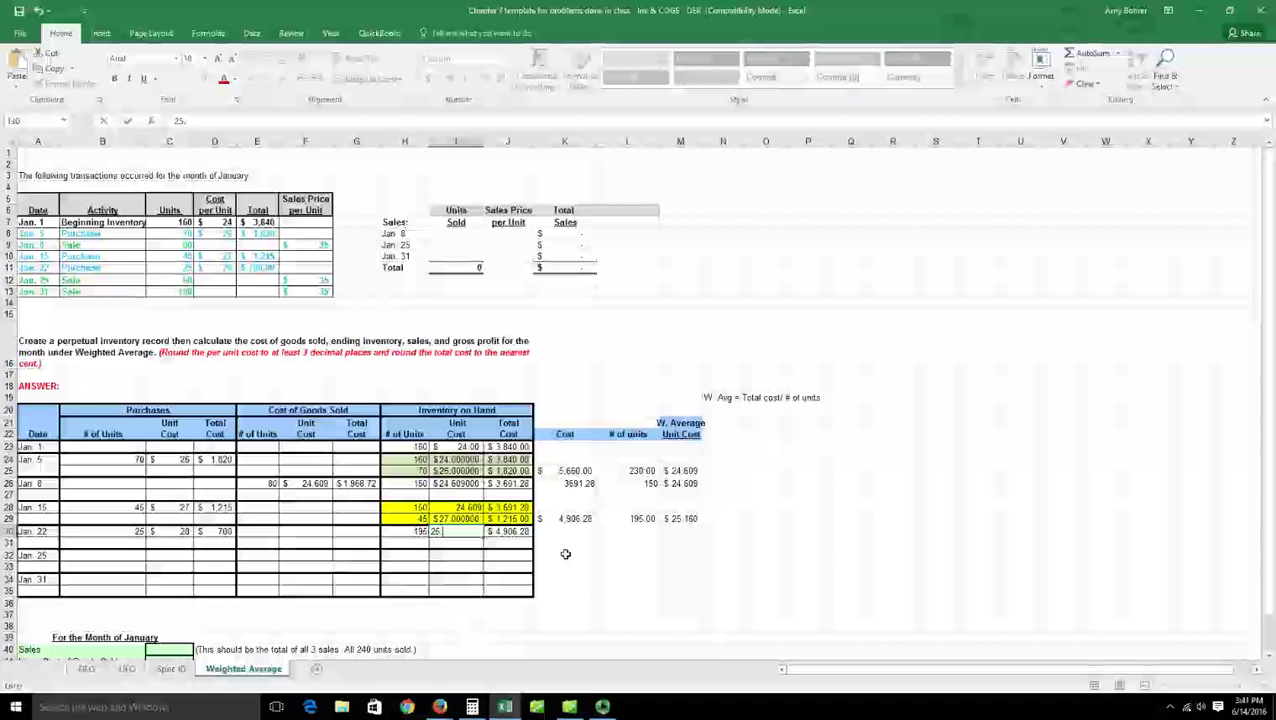
key("Return")
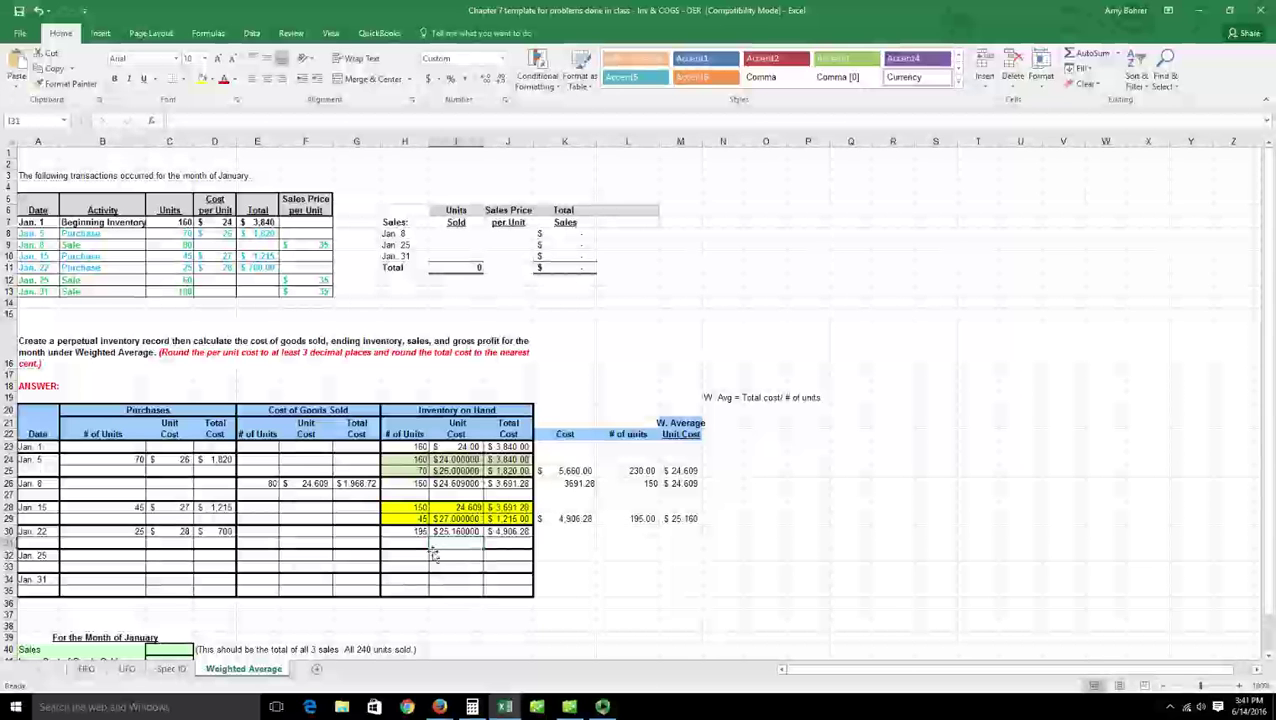
Add the Jan. 22 purchase as an inventory layer in row 31: 25 units, unit cost 28 and total cost =H31*I31
key("Left")
type("25")
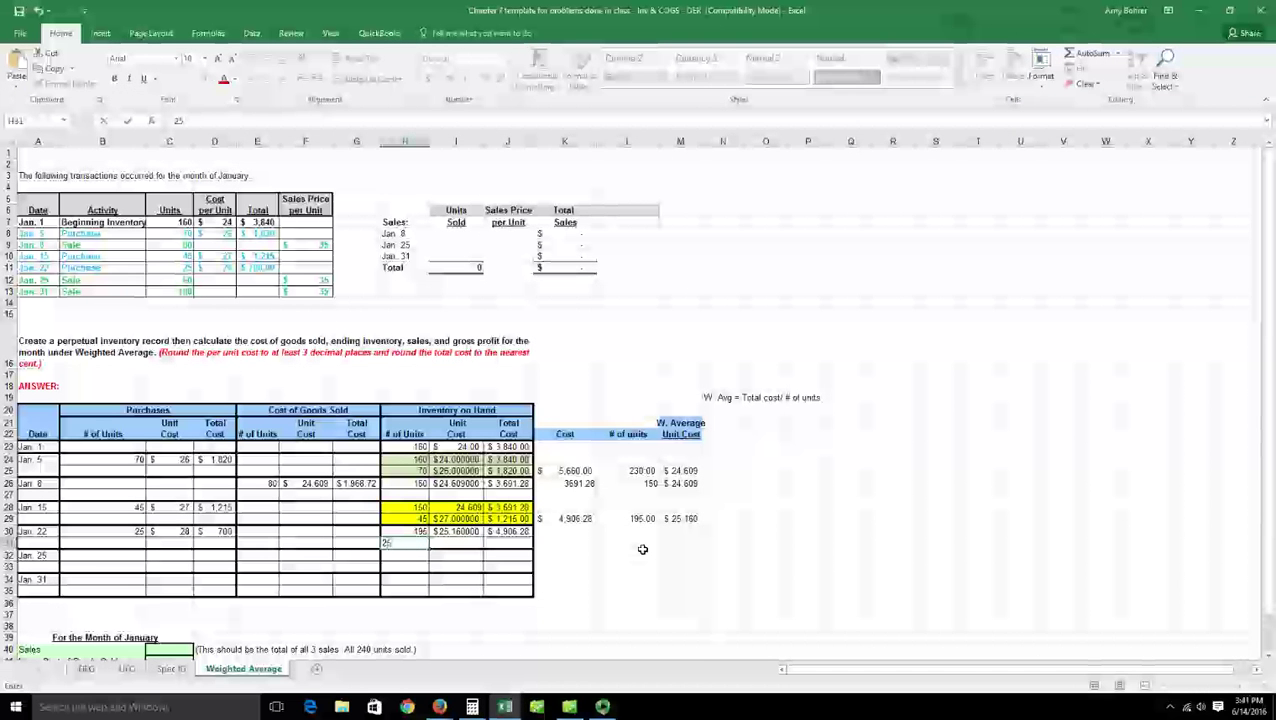
key("Tab")
type("28")
key("Tab")
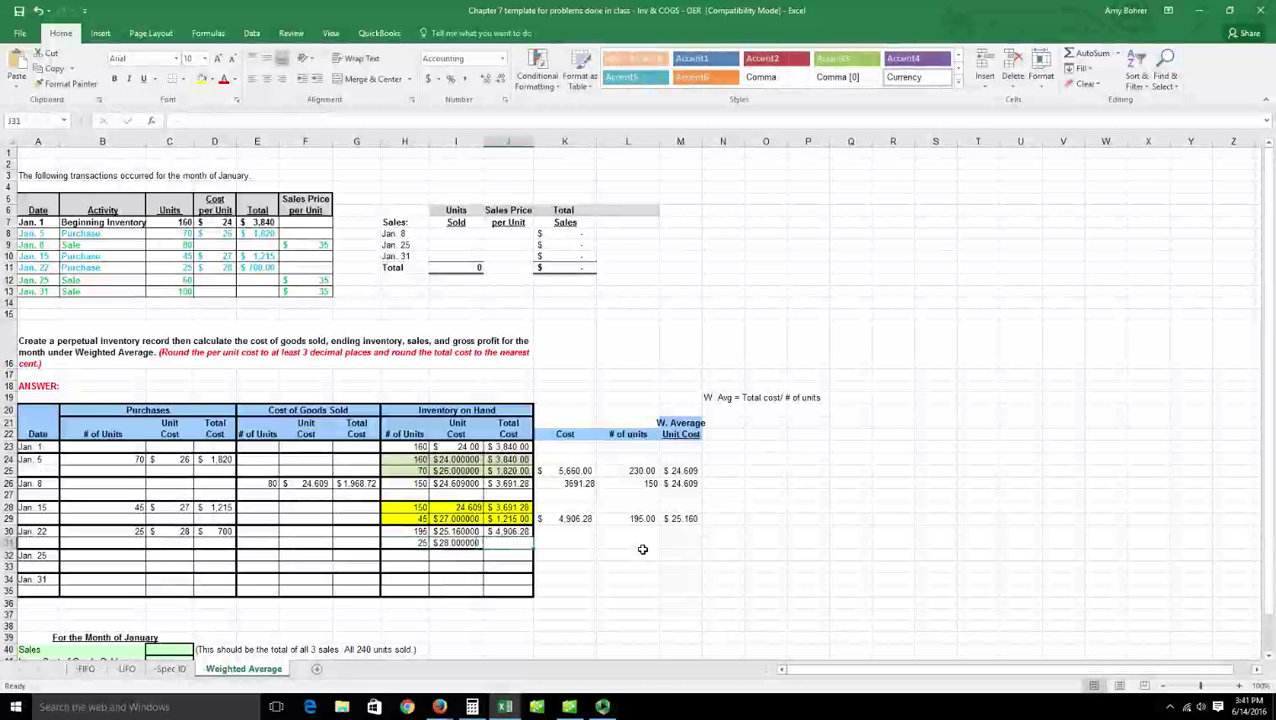
type("=H31*I31")
key("Return")
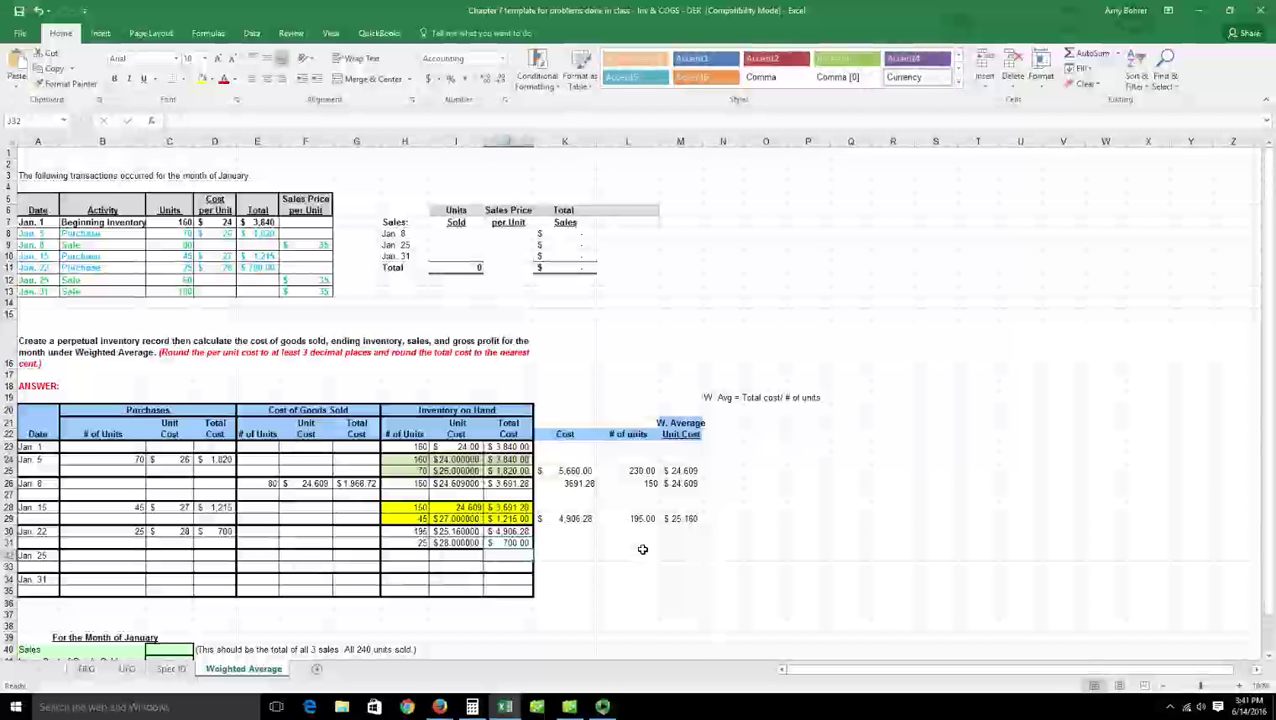
Highlight the two Jan. 22 inventory layers in H30:J31 with a light blue fill
left_click_drag(420, 531, 489, 547)
left_click(209, 80)
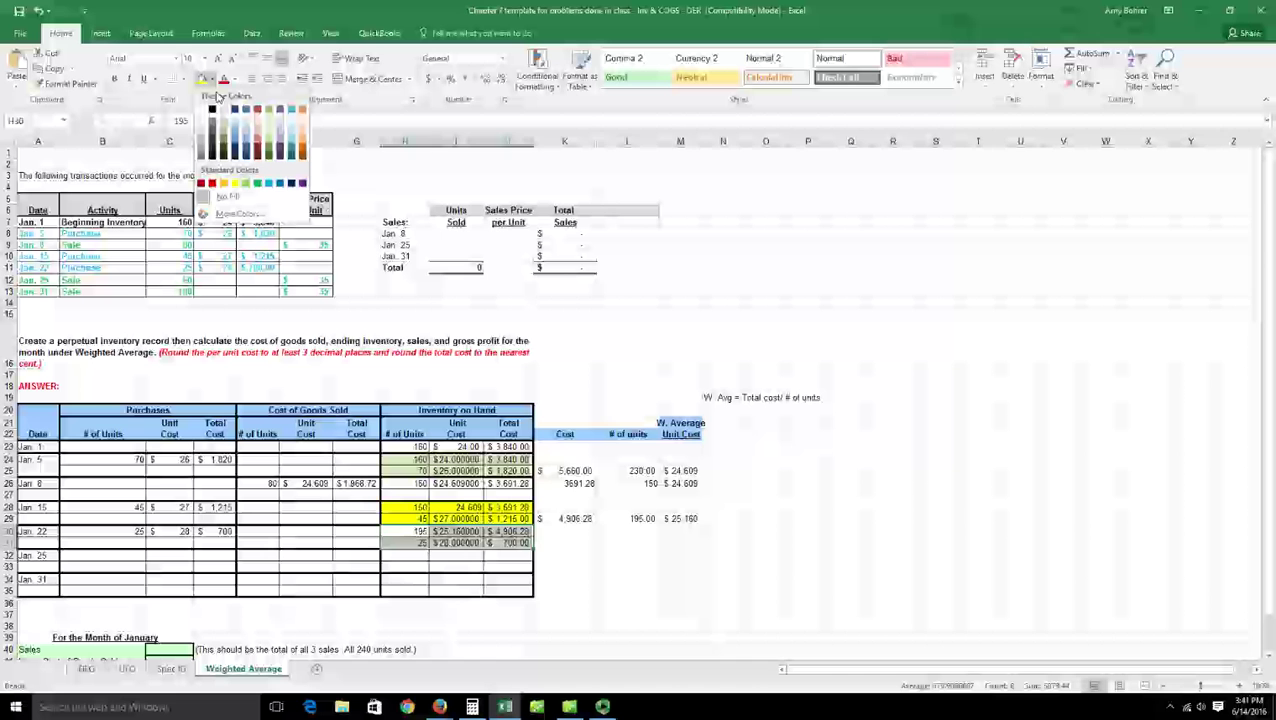
left_click(290, 128)
left_click(578, 560)
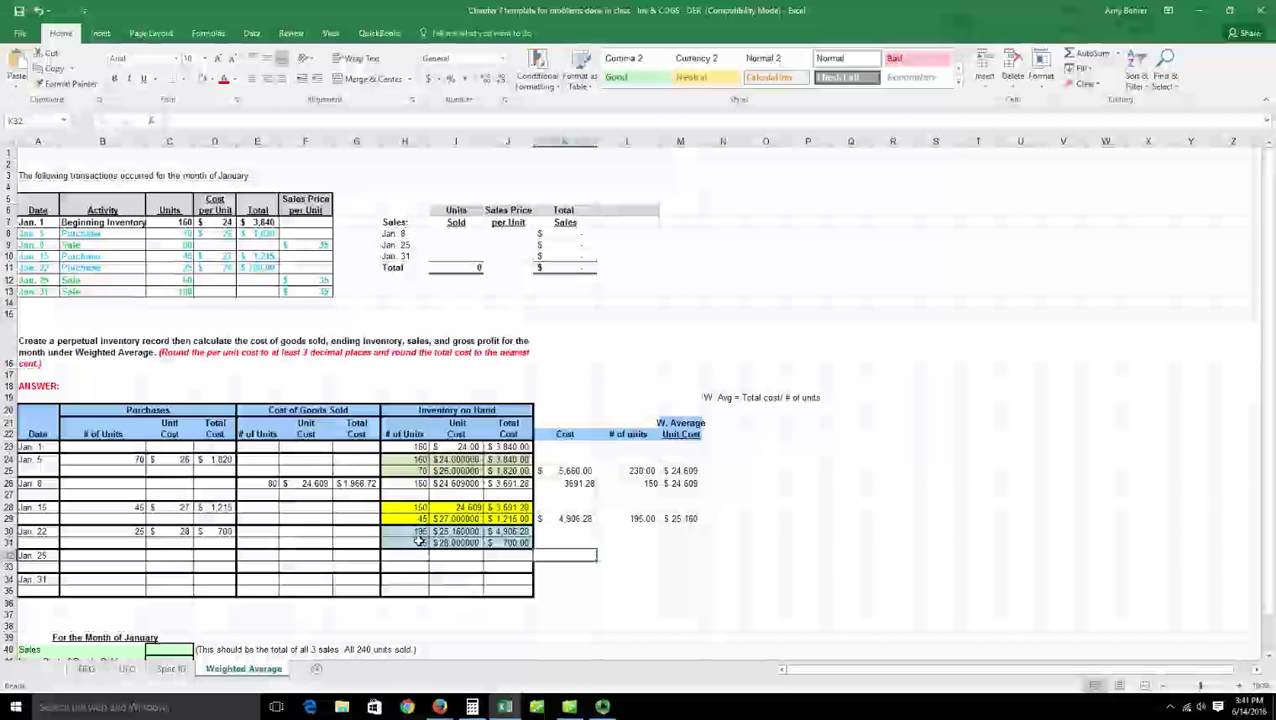
Calculate the combined Jan. 22 inventory cost in K31 with =J30+J31
left_click(577, 546)
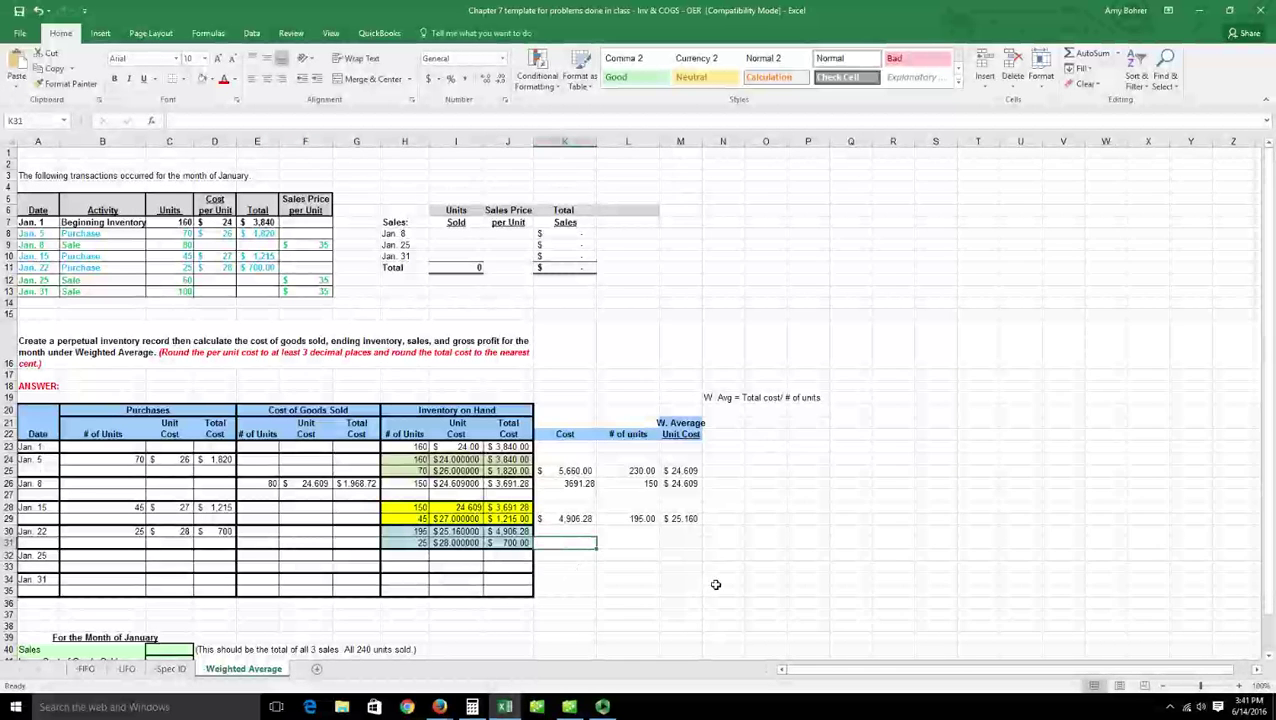
type("=")
left_click(510, 531)
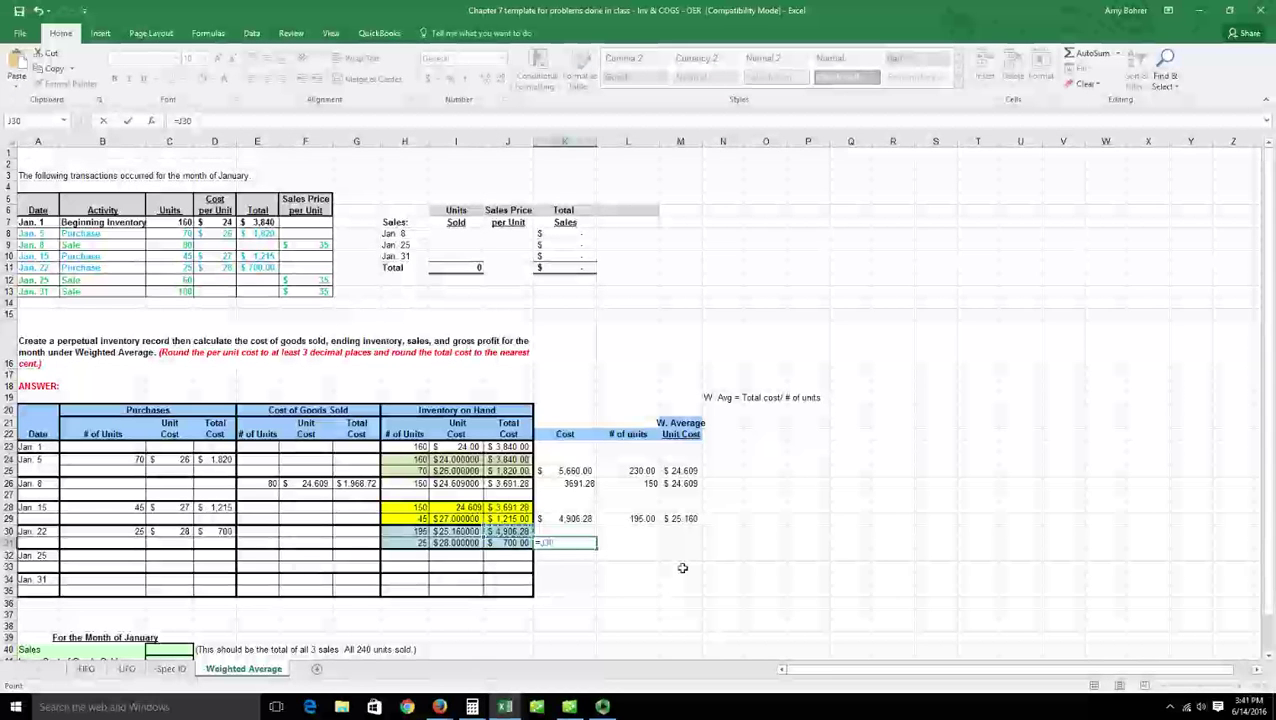
type("+")
left_click(530, 543)
key("Return")
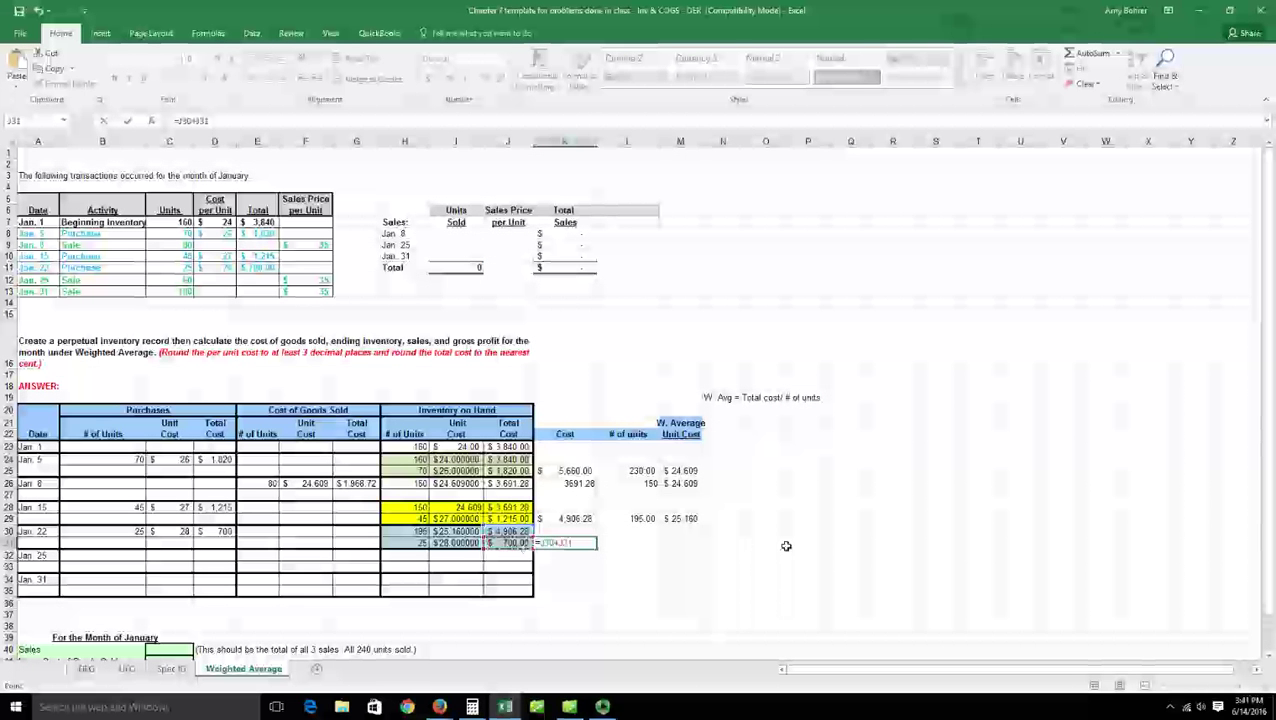
key("Up")
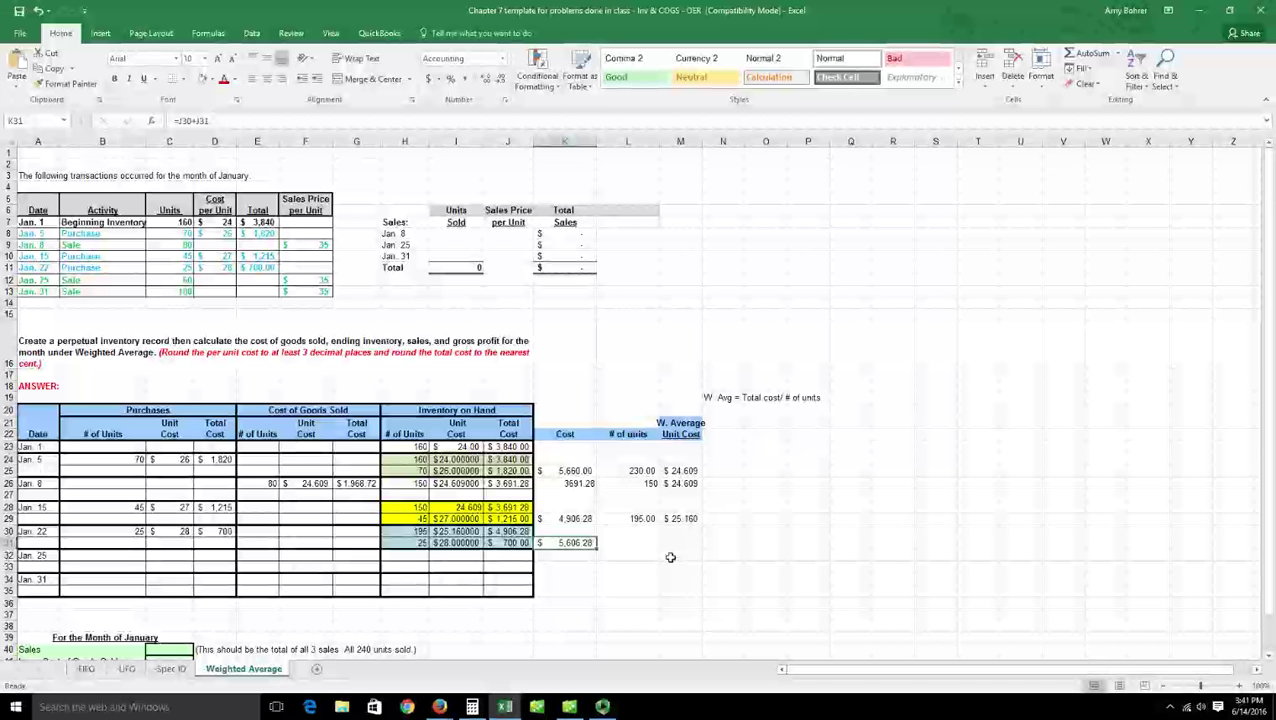
Calculate the combined Jan. 22 units on hand in L31 with =H30+H31
left_click(652, 542)
type("=")
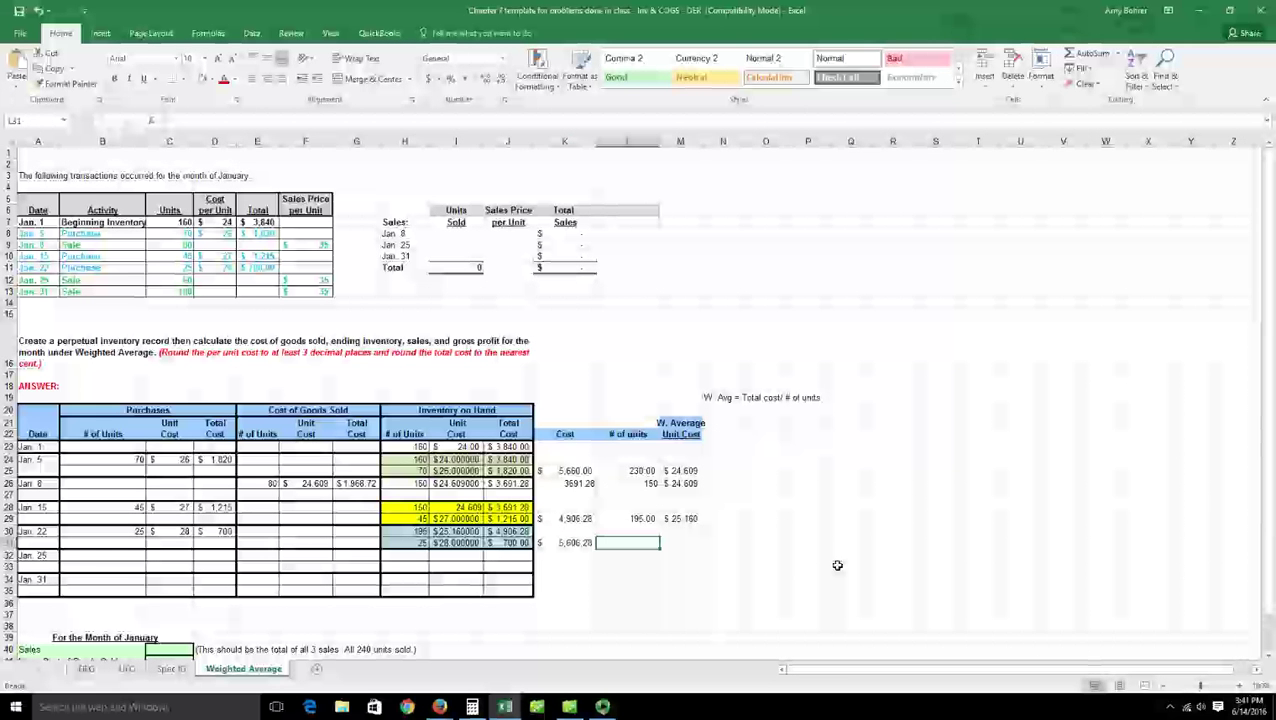
left_click(419, 531)
type("+")
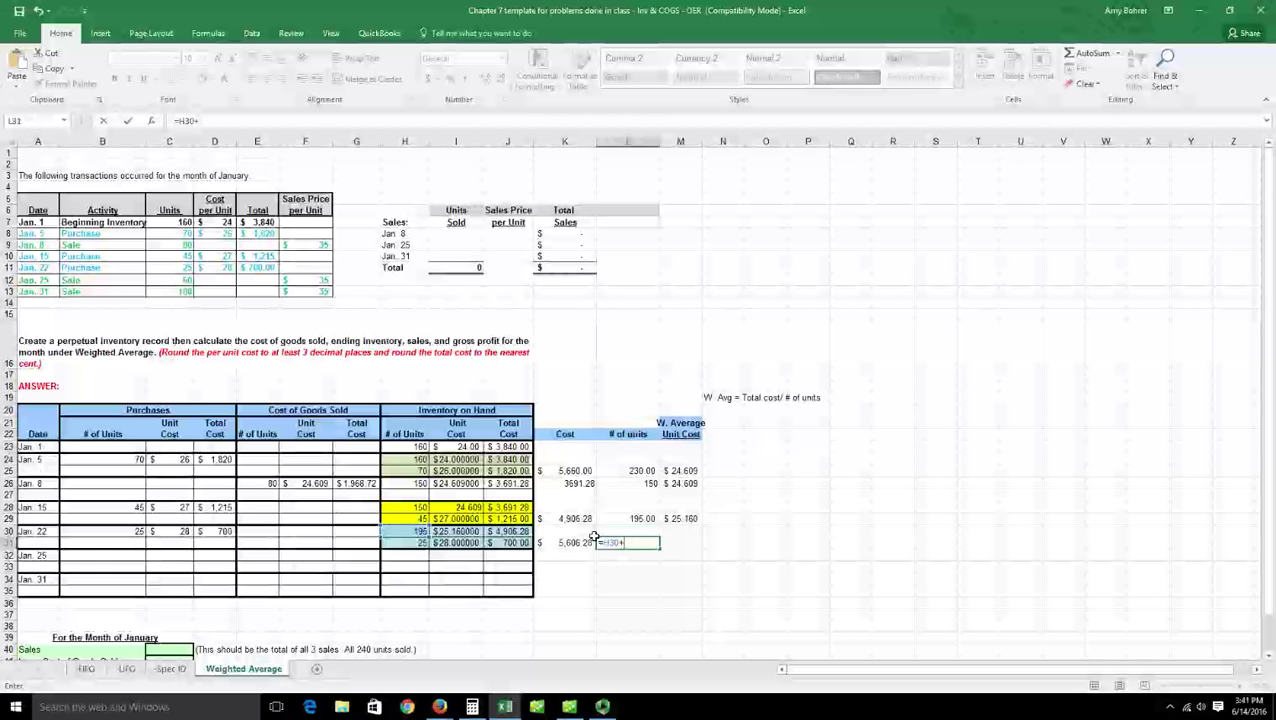
left_click(420, 543)
key("Return")
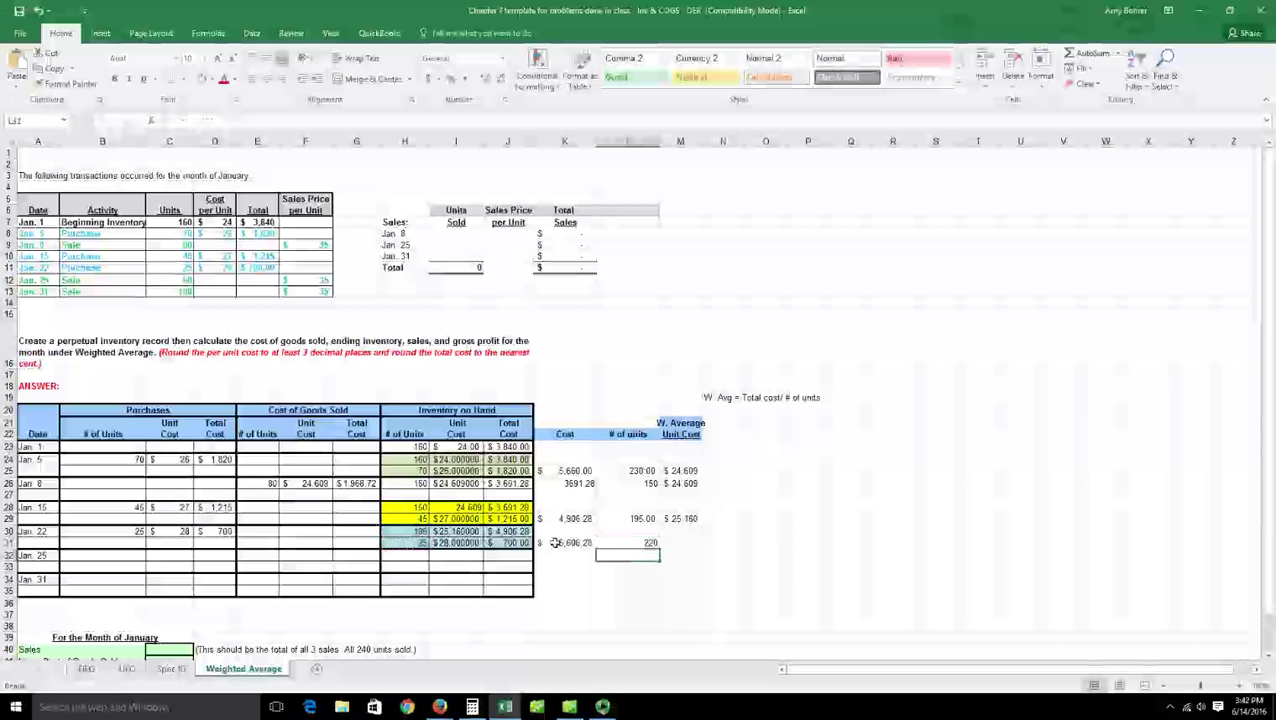
key("Up")
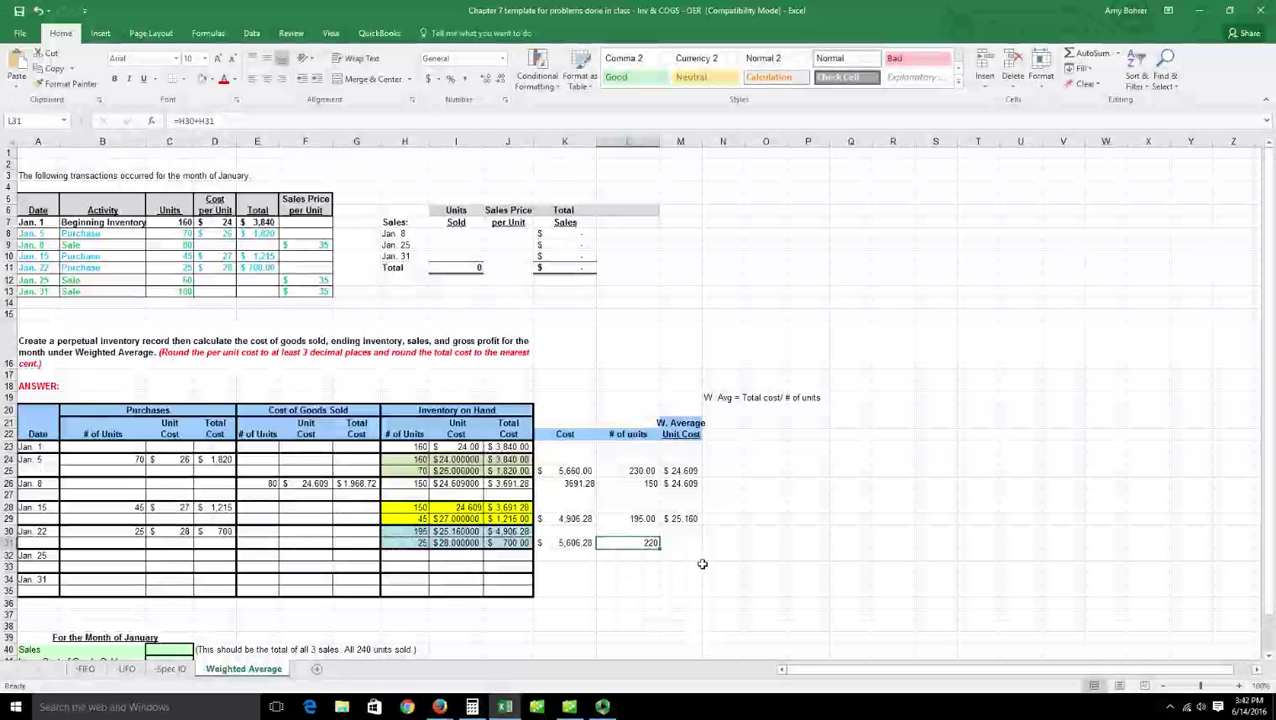
Calculate the Jan. 22 weighted-average unit cost in M31 with =K31/L31, shown to three decimal places
left_click(693, 545)
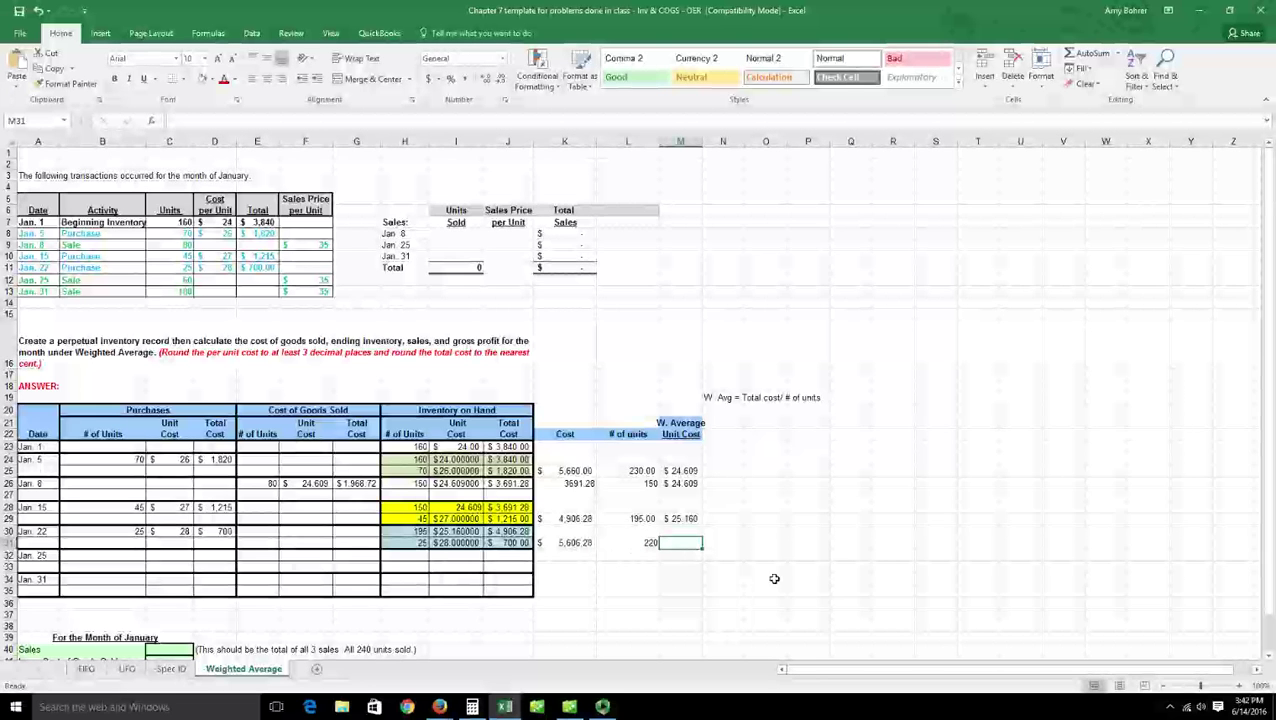
type("=")
left_click(553, 546)
type("/")
left_click(646, 545)
key("Return")
left_click(682, 542)
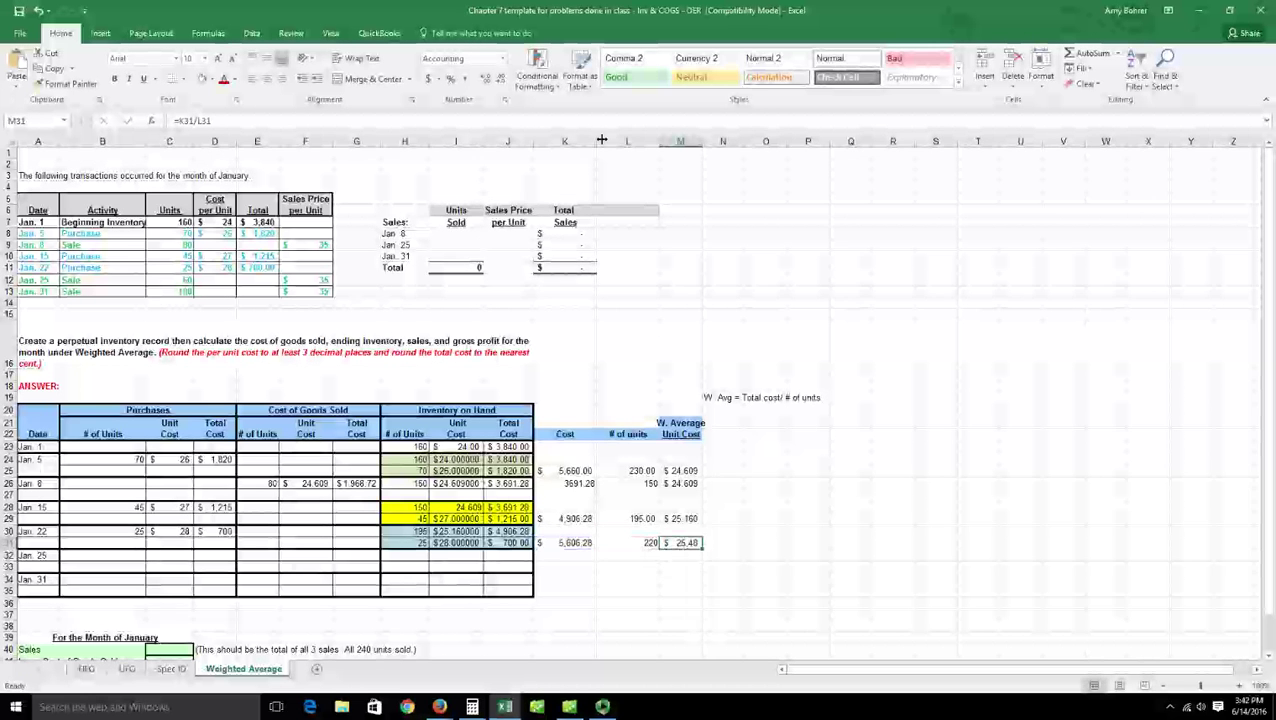
left_click(487, 80)
left_click(805, 582)
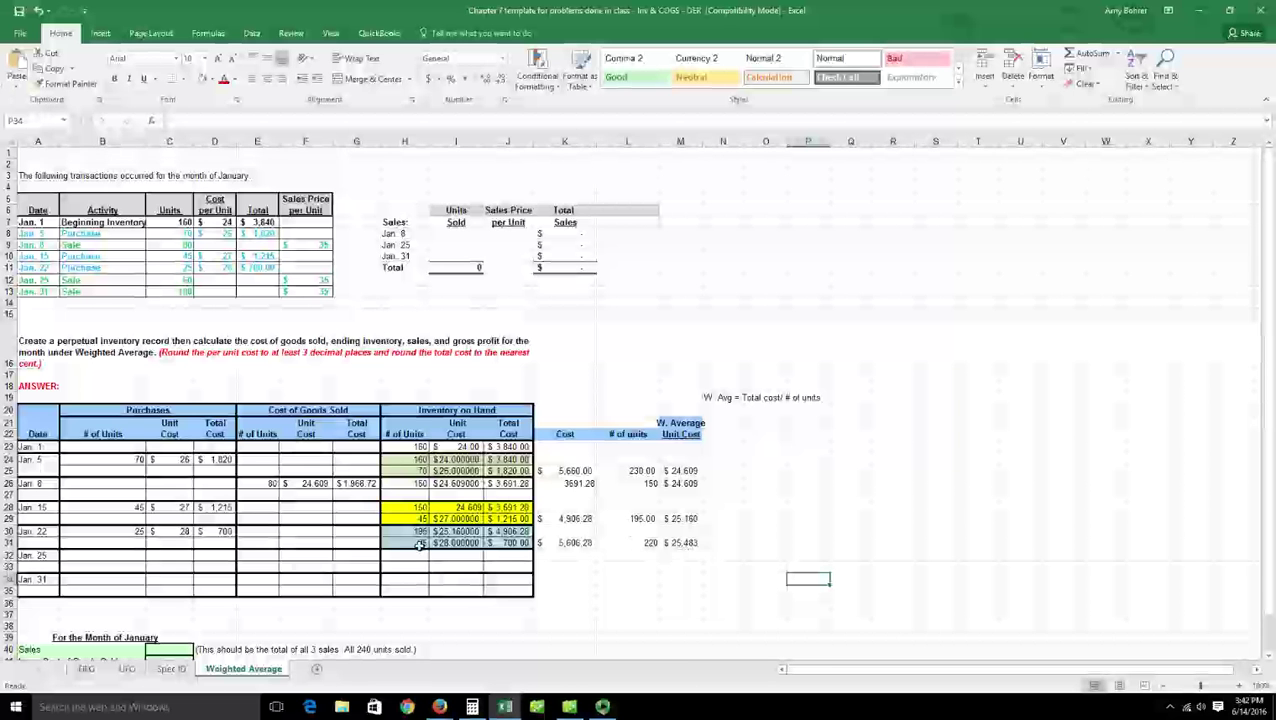
Highlight the Jan. 22 weighted-average figures in K31:N31 with a light blue fill
left_click(694, 545)
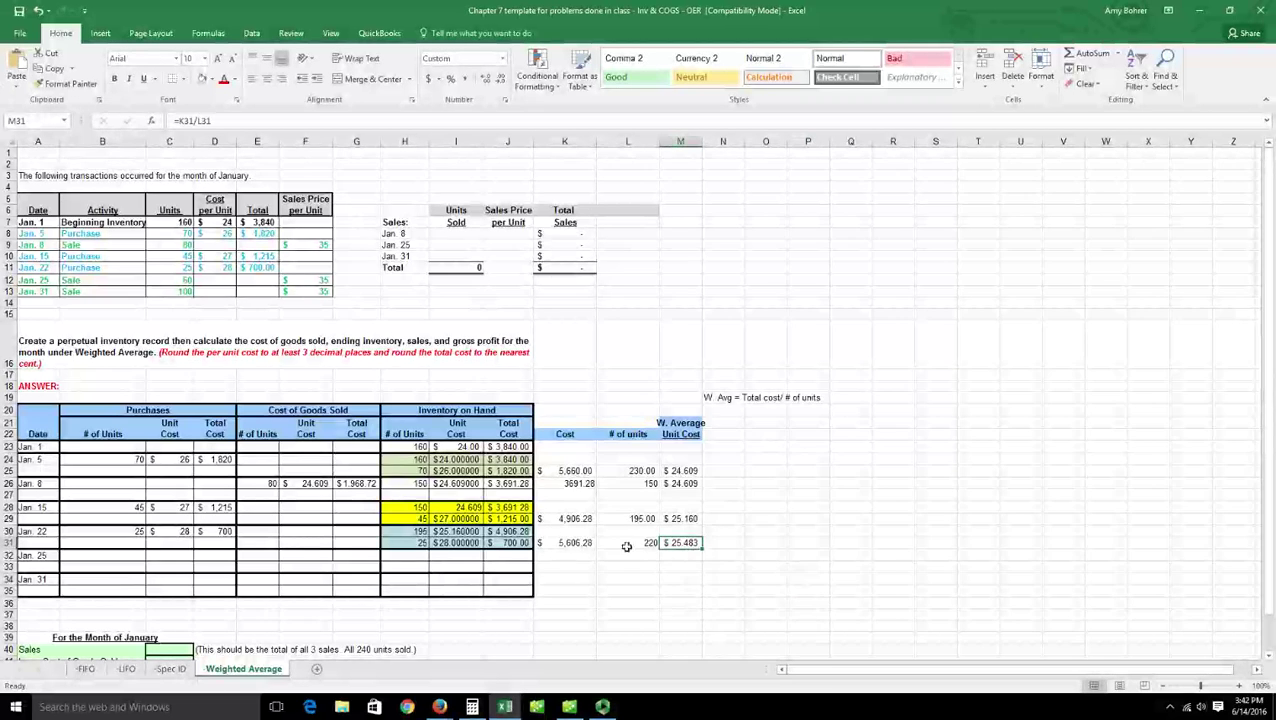
left_click_drag(630, 545, 720, 545)
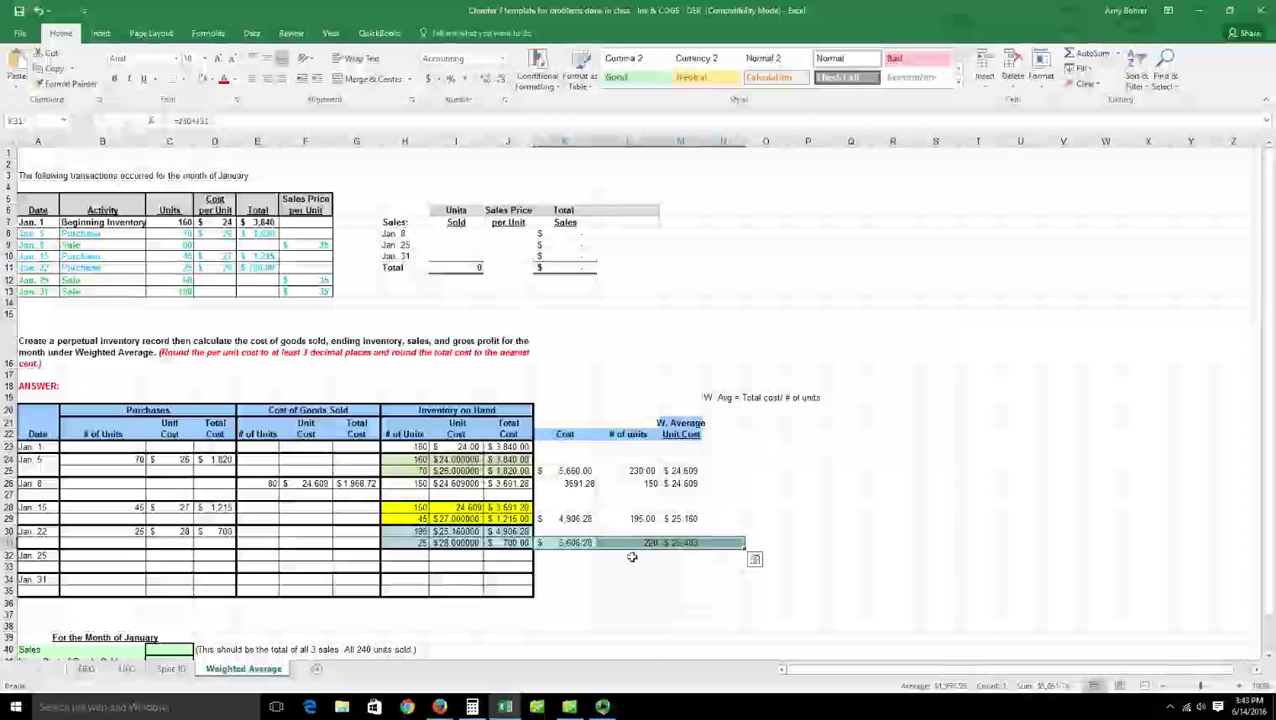
Enter the Jan. 25 sale under Cost of Goods Sold in row 32: 60 units at a unit cost of 25.483
left_click(257, 542)
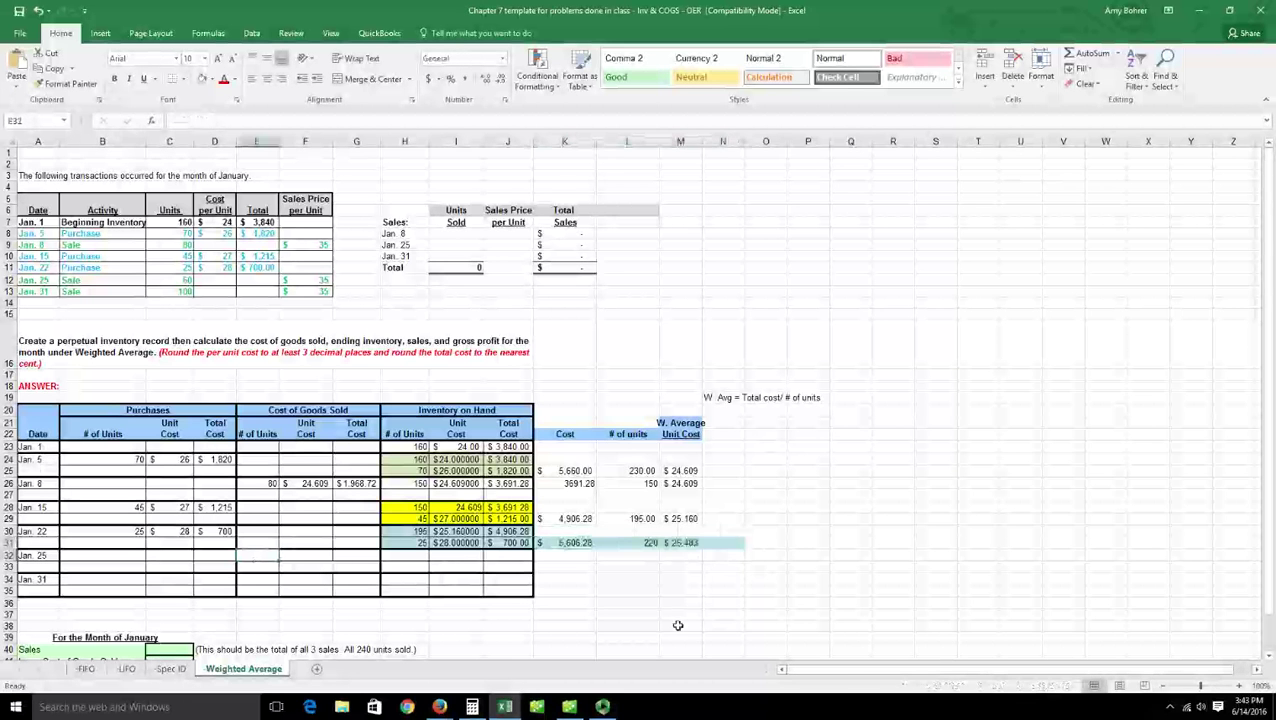
type("60")
key("Tab")
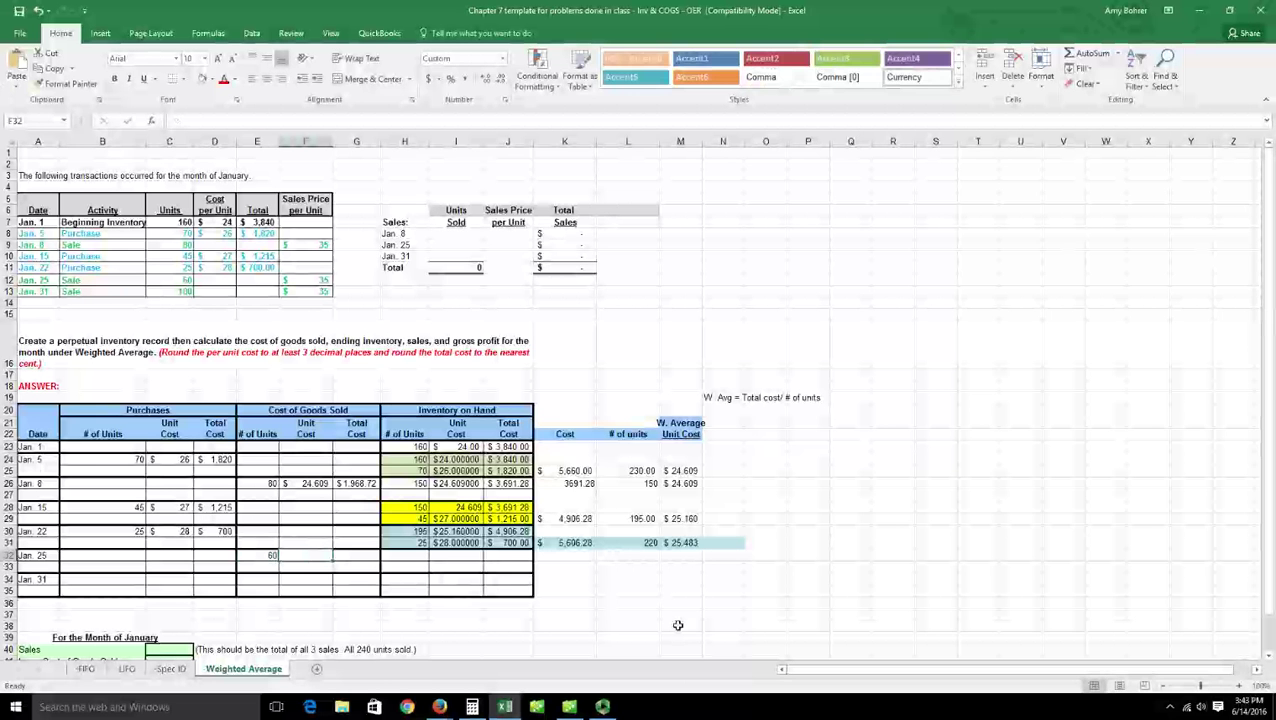
type("25.483")
key("Return")
Calculate the Jan. 25 total cost of goods sold in G32 with =E32*F32
key("Up")
key("Right")
type("=")
left_click(274, 556)
type("*")
left_click(306, 555)
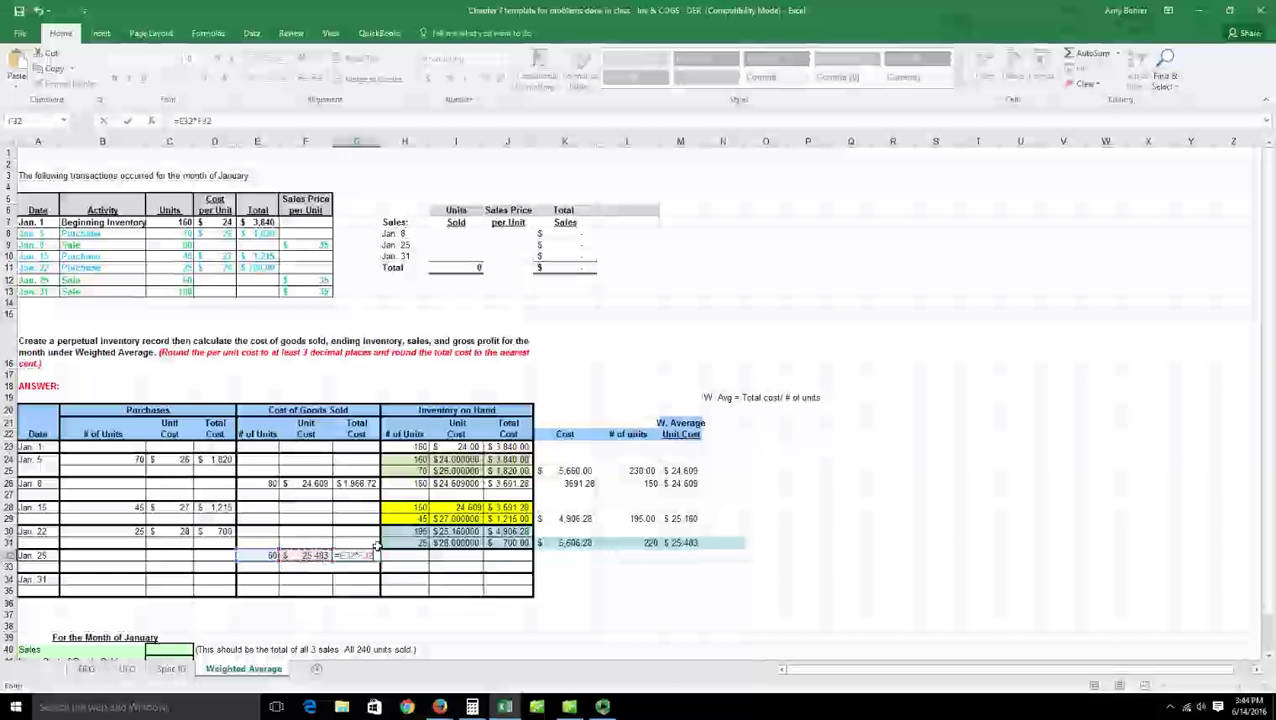
key("F8")
key("BackSpace")
key("BackSpace")
key("BackSpace")
key("BackSpace")
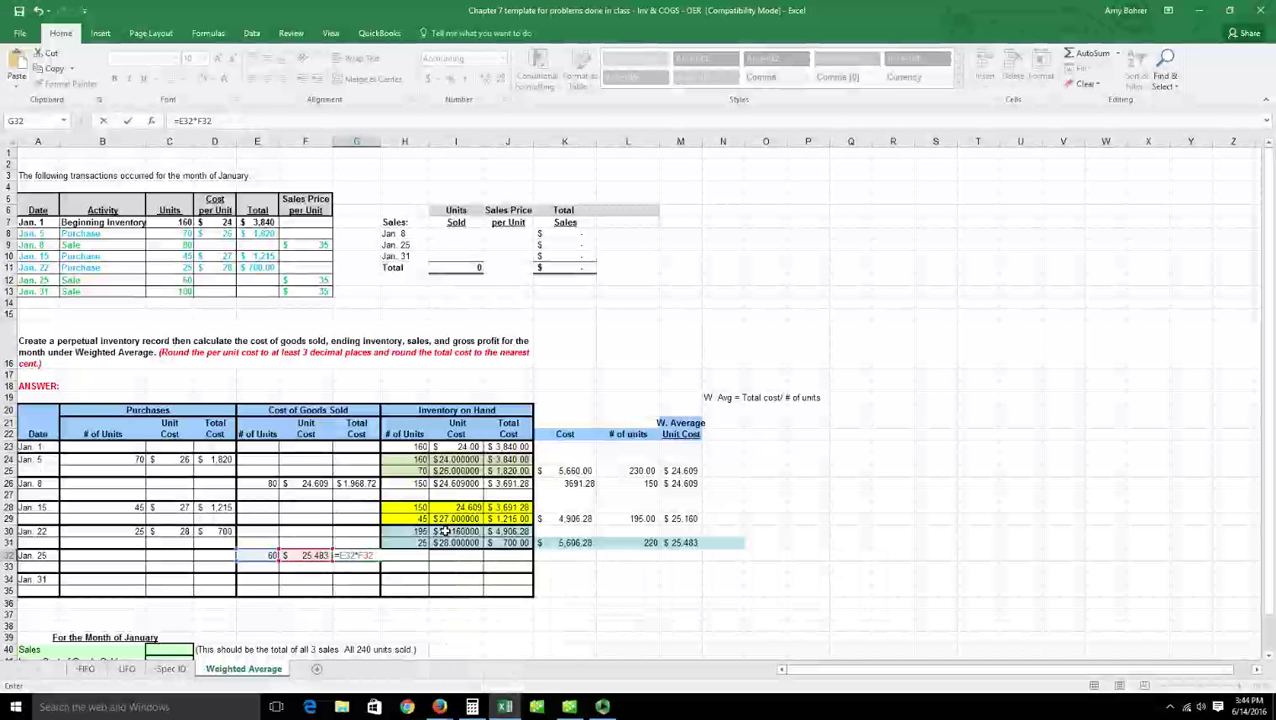
key("Return")
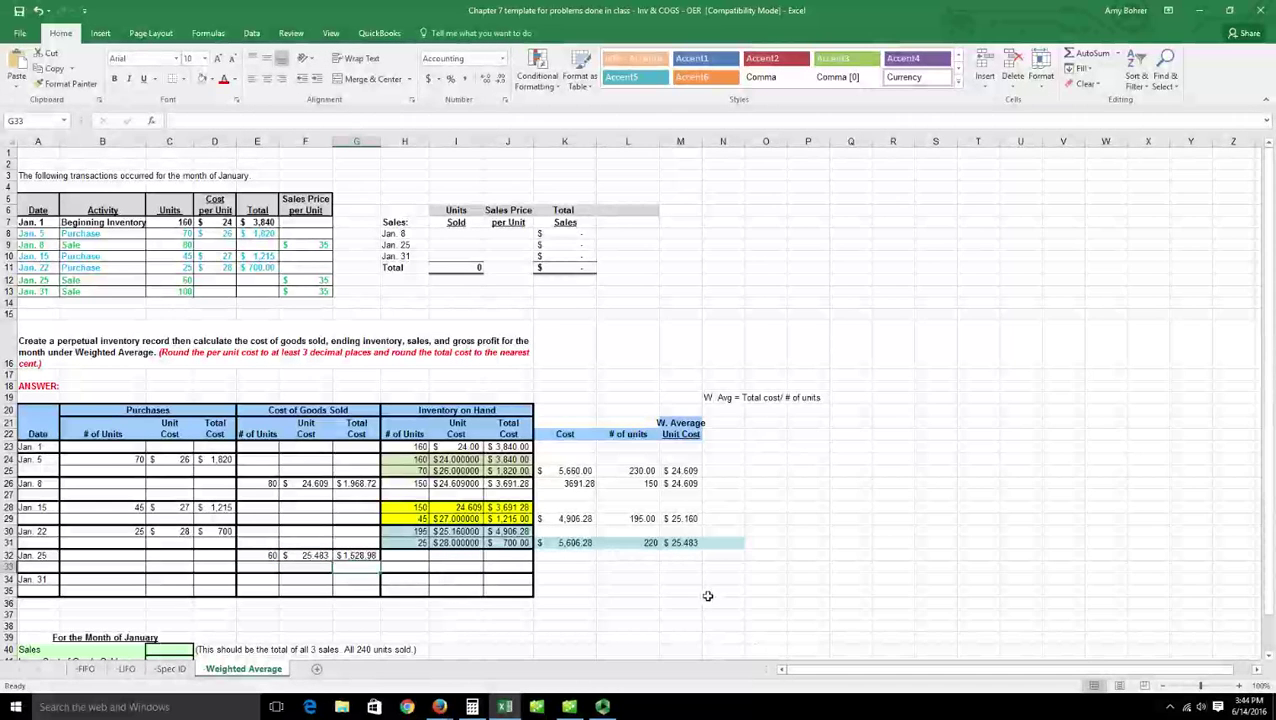
Calculate the inventory on hand after the Jan. 25 sale: units =220-60 in H32 and total cost =5606.28-1528.98 in J32
left_click(421, 560)
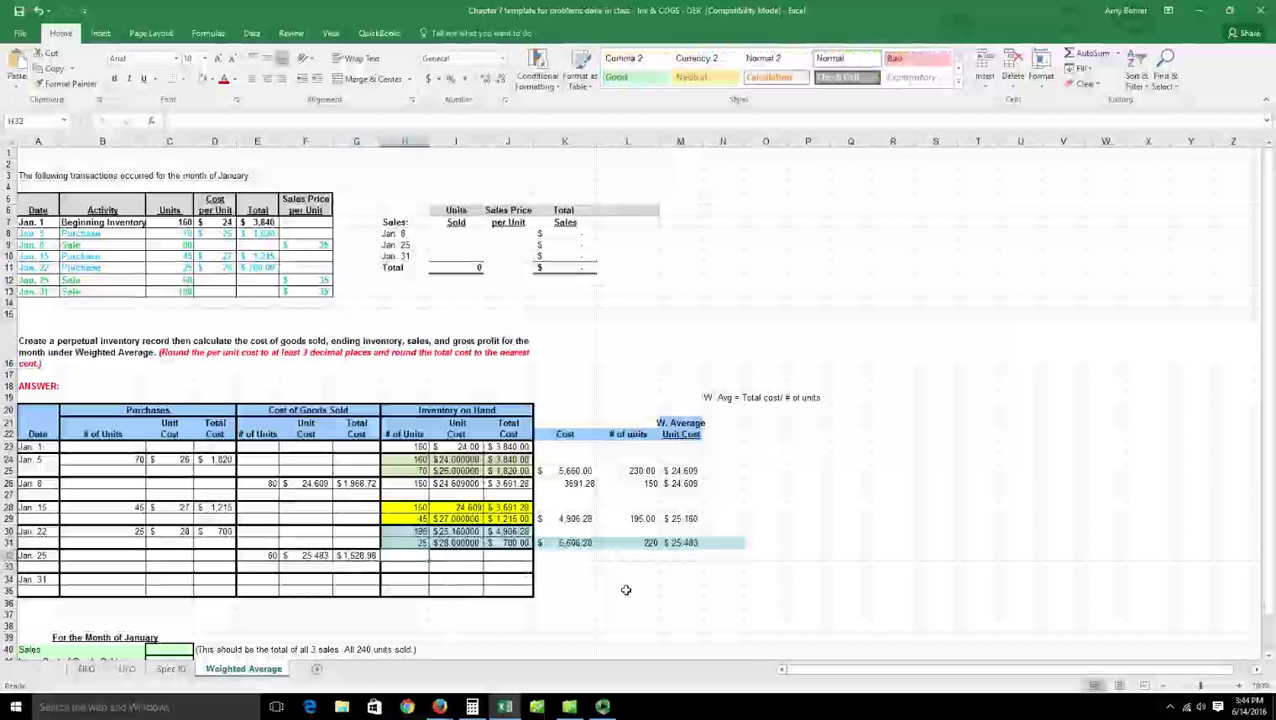
type("=220-80")
key("ctrl+Return")
key("Right")
key("Right")
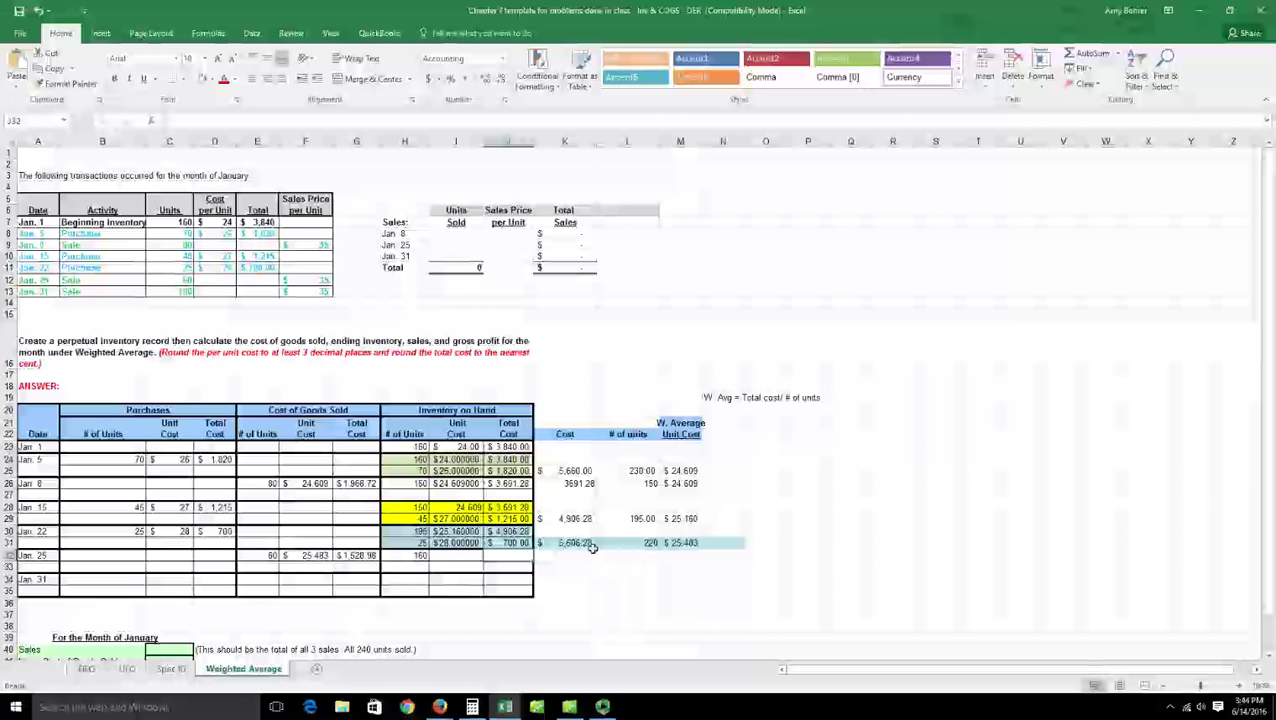
type("=")
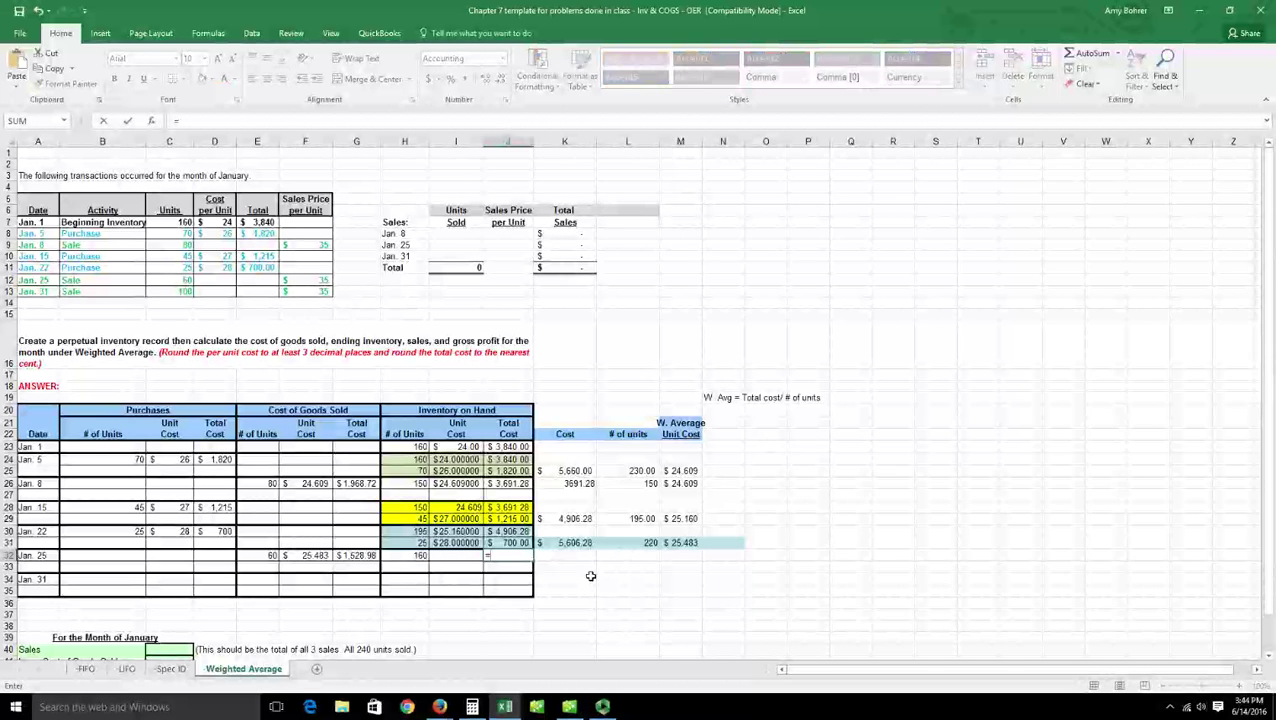
type("5606.28")
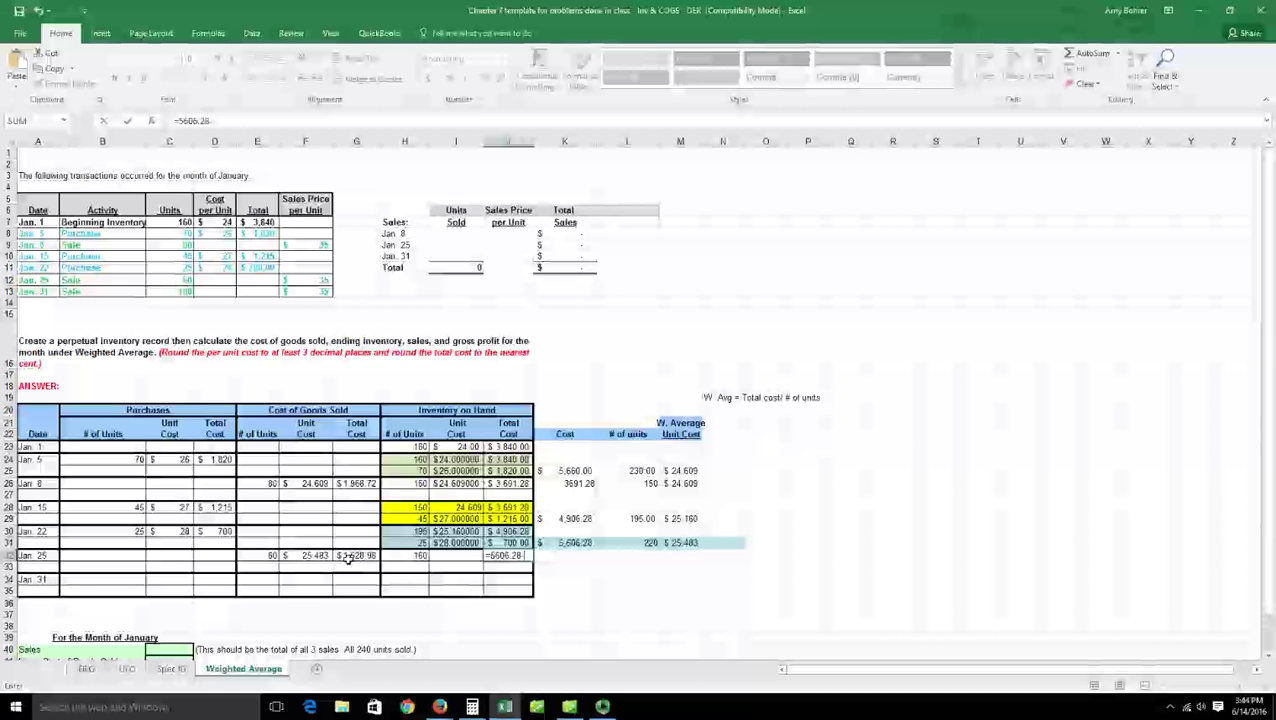
type("-1528.98")
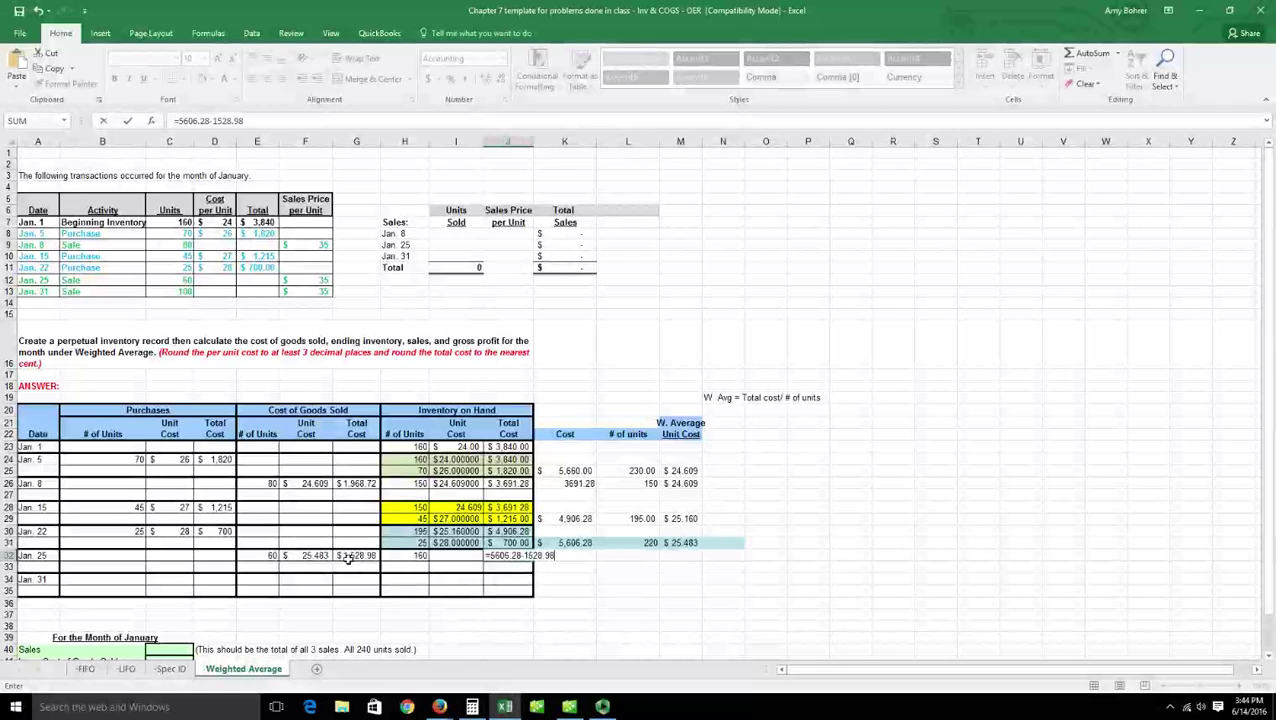
key("Return")
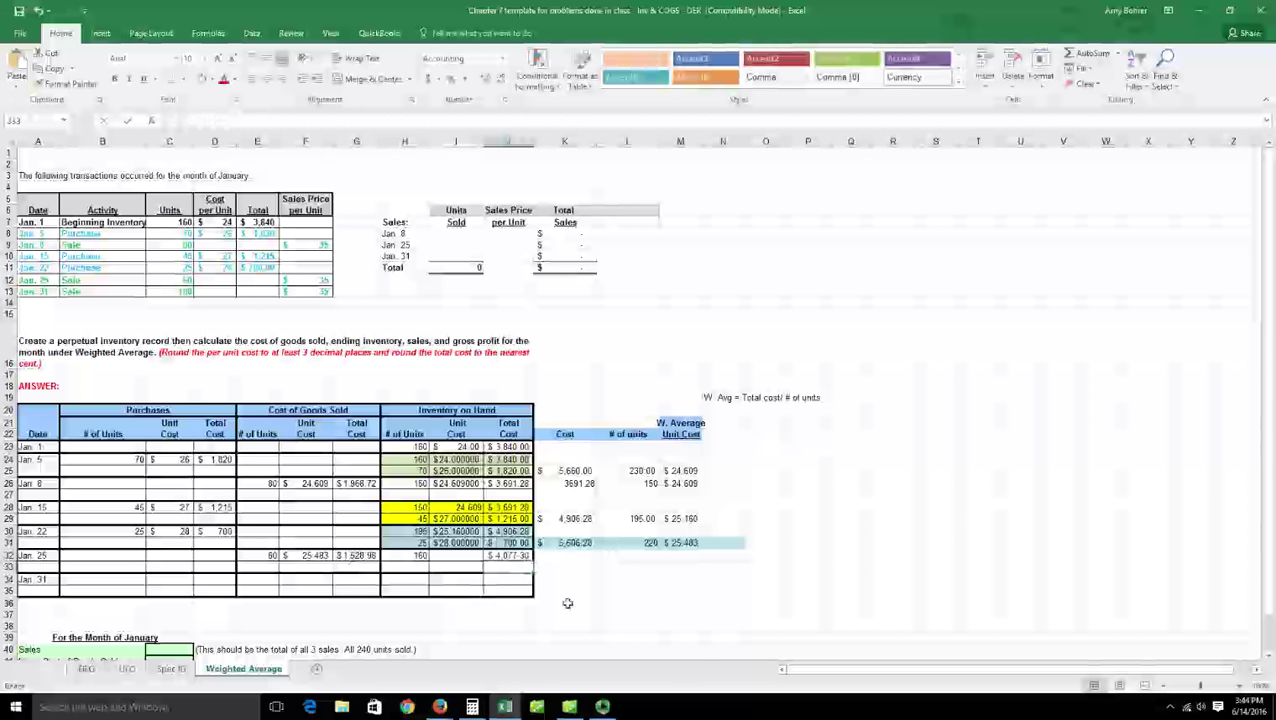
Highlight the Jan. 25 inventory on hand in H32:J33 with a light red fill
left_click_drag(433, 556, 514, 576)
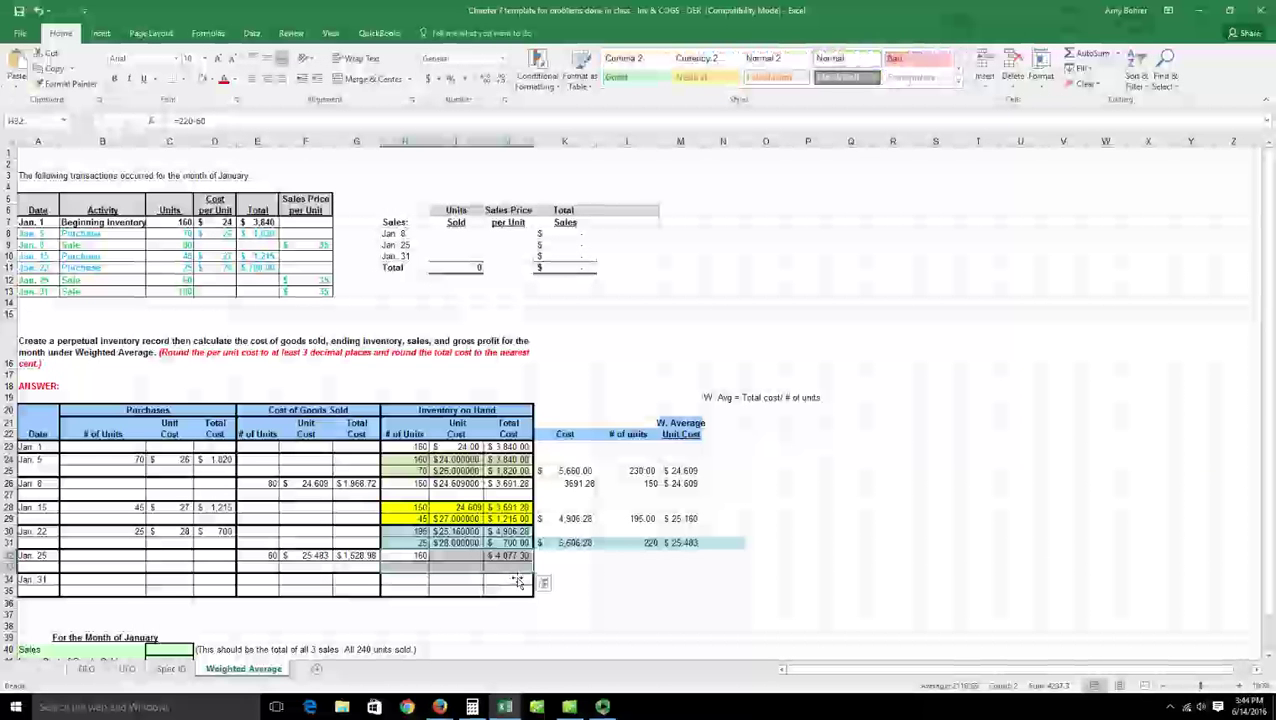
left_click(216, 83)
left_click(265, 134)
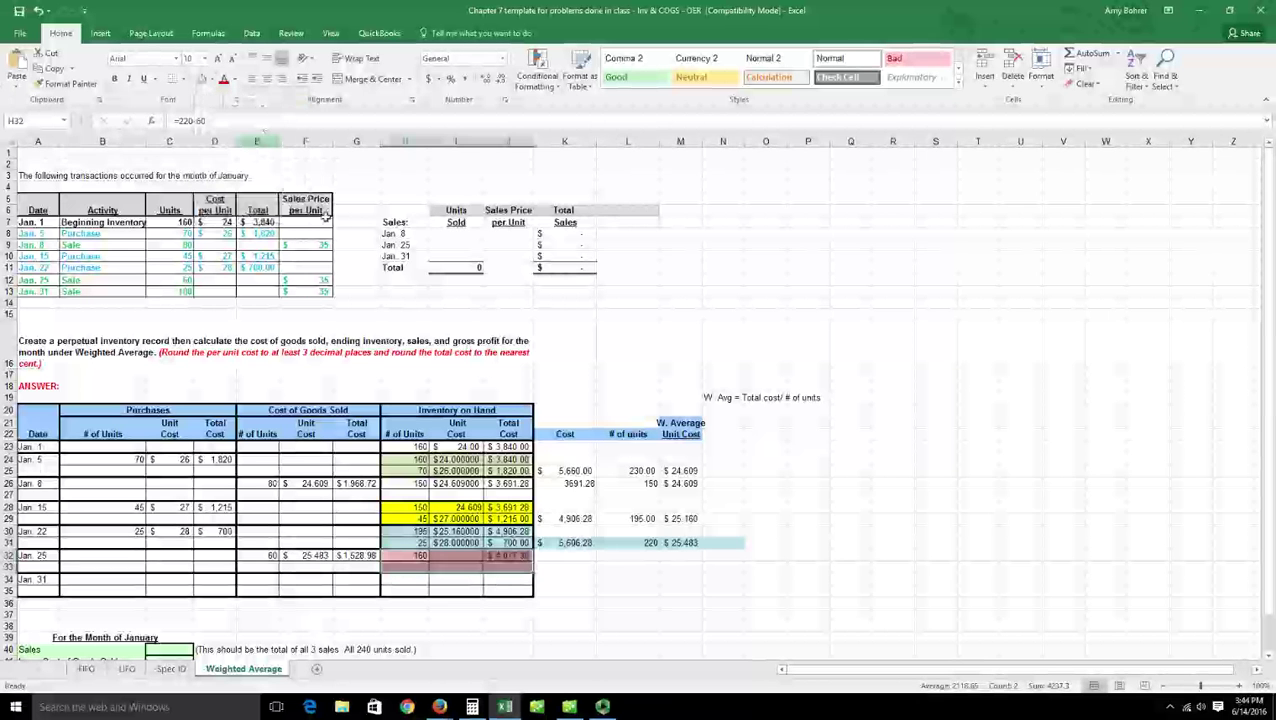
left_click(586, 567)
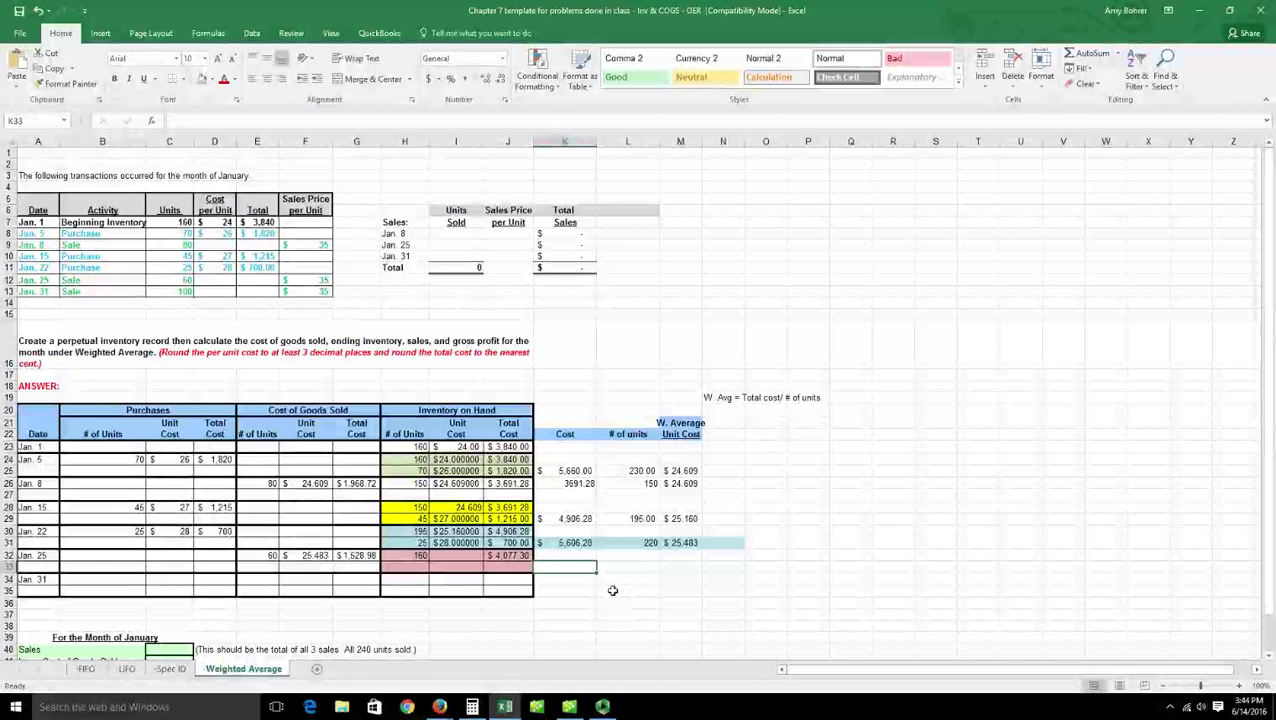
left_click_drag(372, 483, 360, 572)
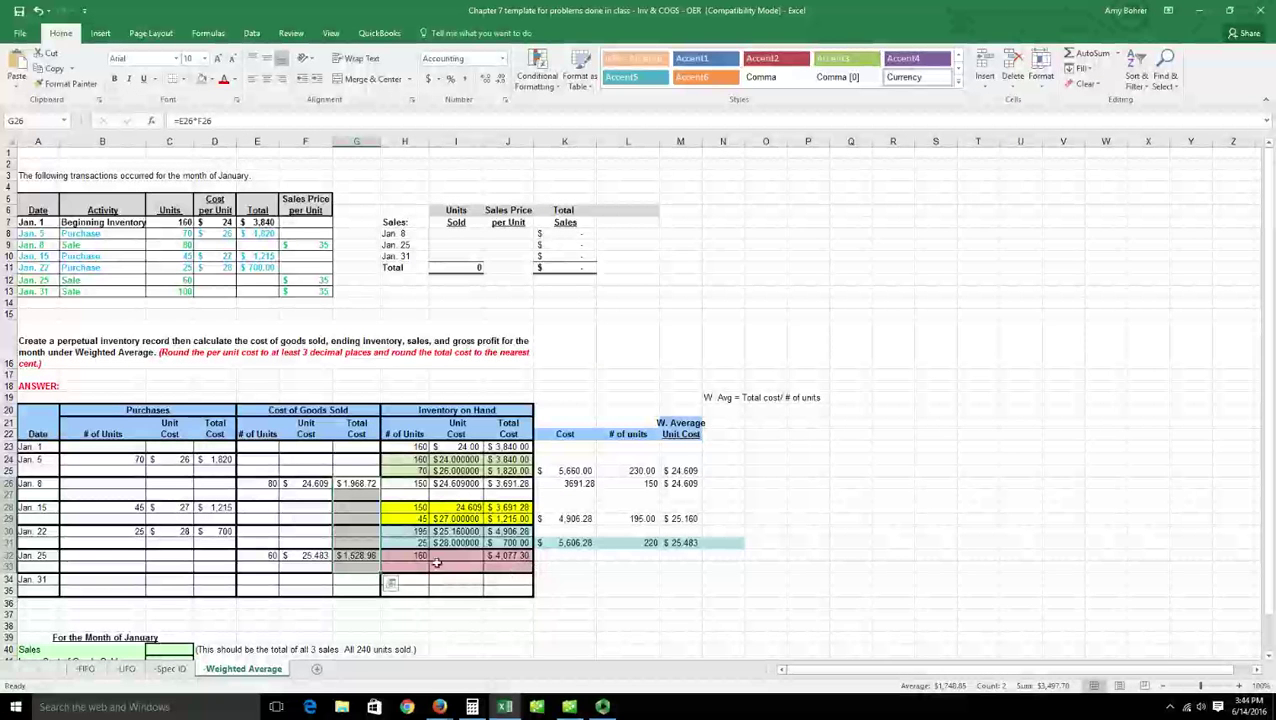
key("Escape")
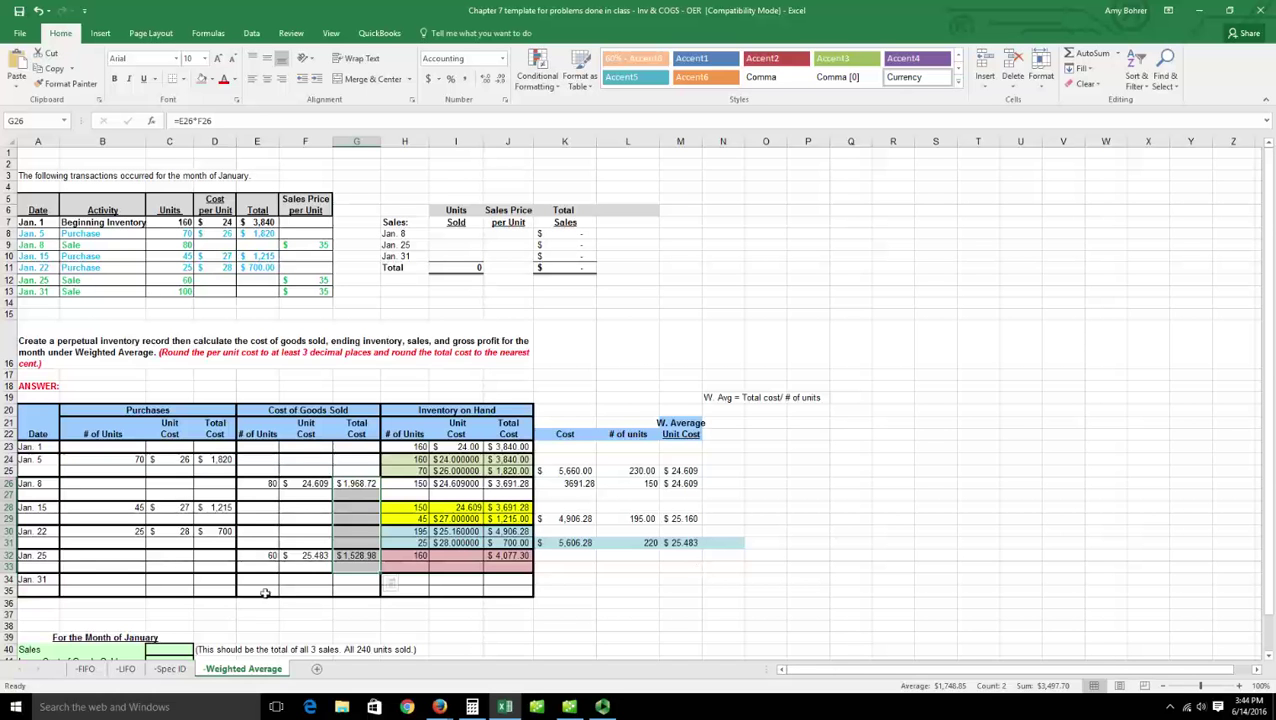
Enter the Jan. 31 sale under Cost of Goods Sold in row 34: 100 units at a unit cost of 25.483
left_click(263, 583)
type("100")
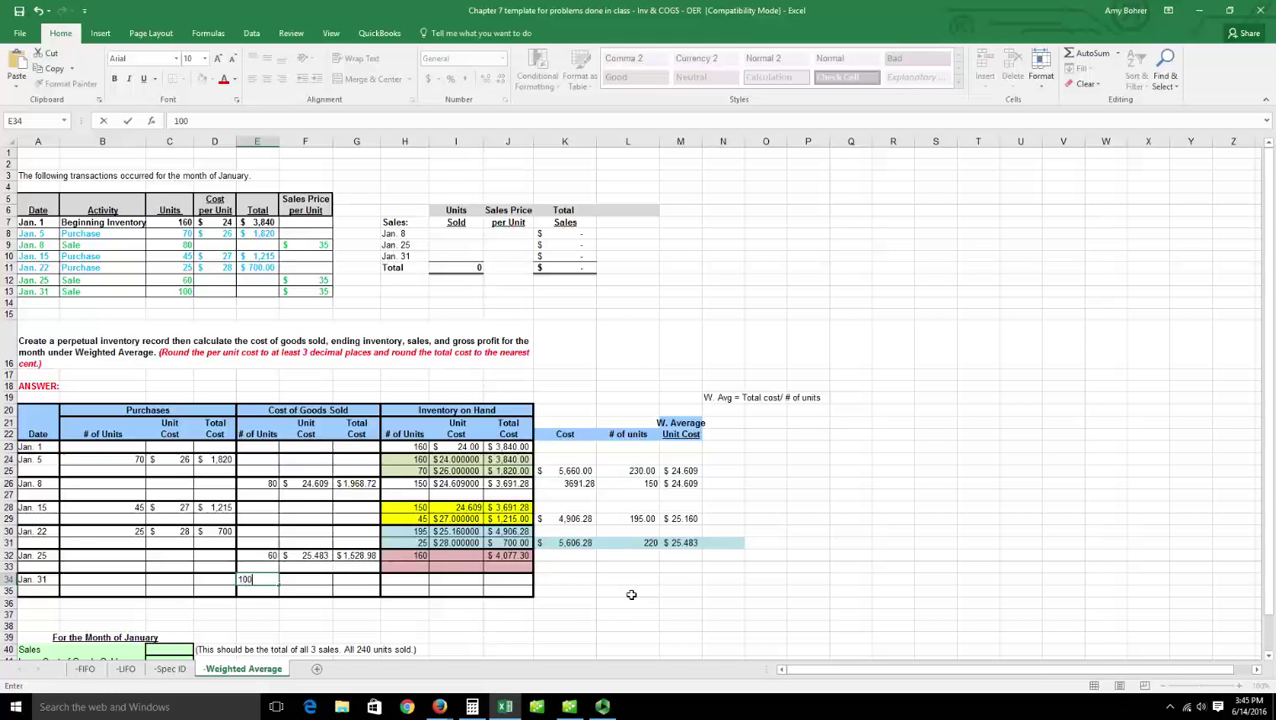
key("Tab")
type("25")
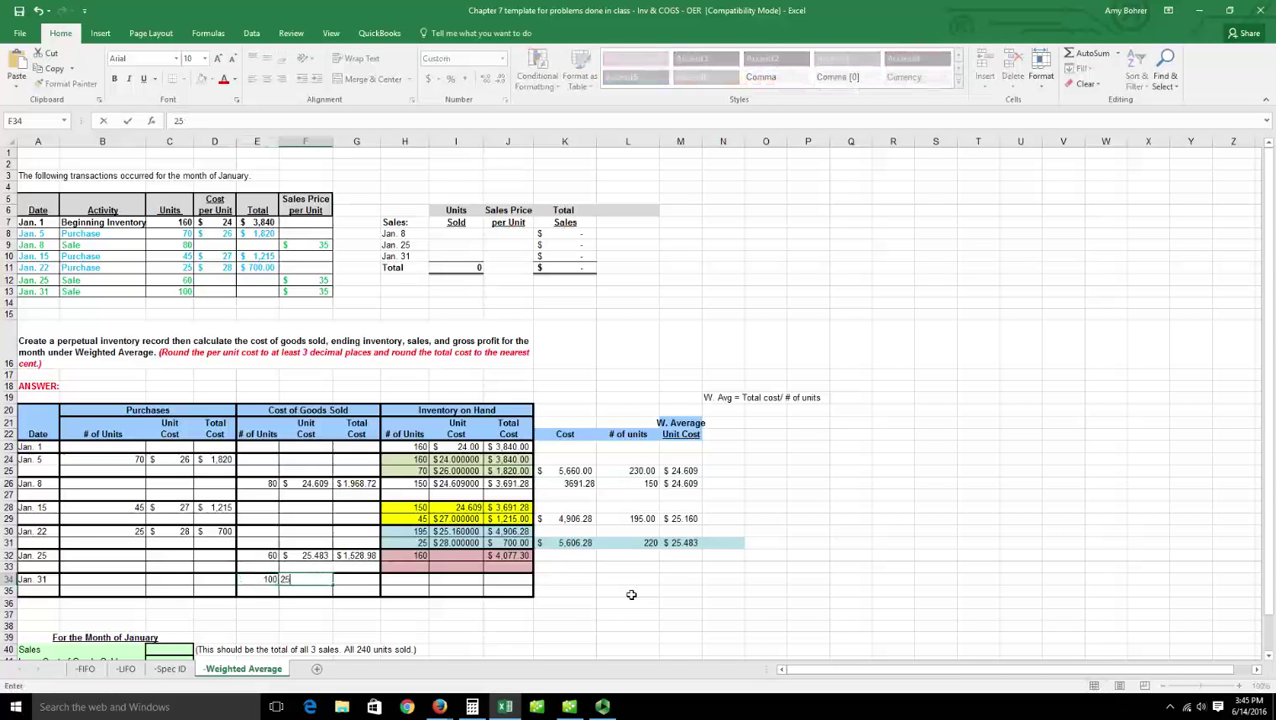
type(".483")
key("Tab")
Calculate the Jan. 31 total cost of goods sold in G34 with =E34*F34
type("=")
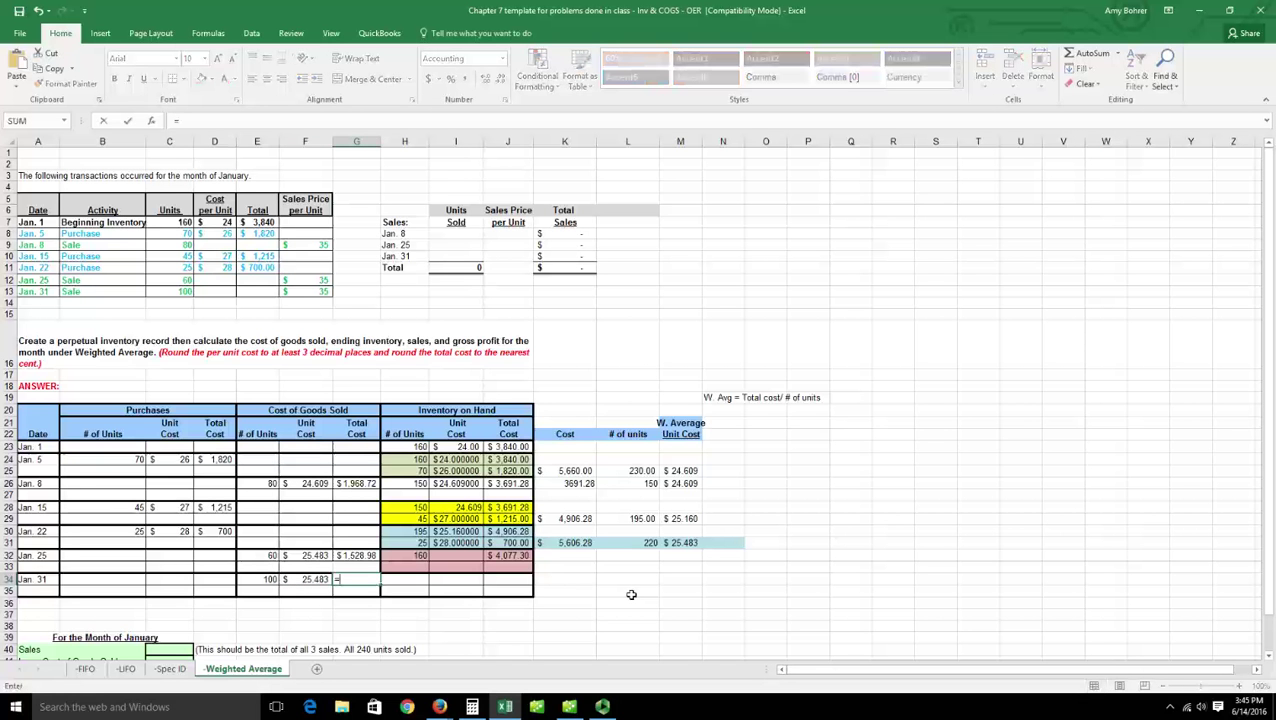
left_click(257, 580)
type("*")
left_click(314, 581)
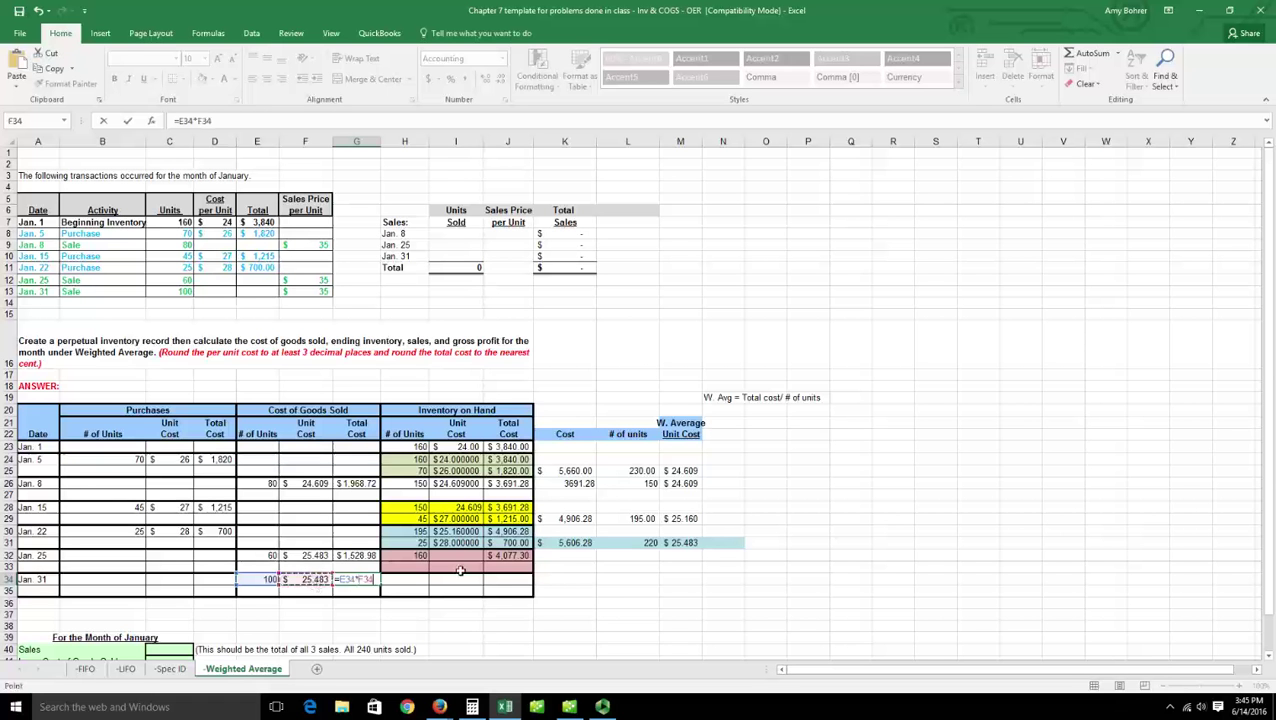
key("Return")
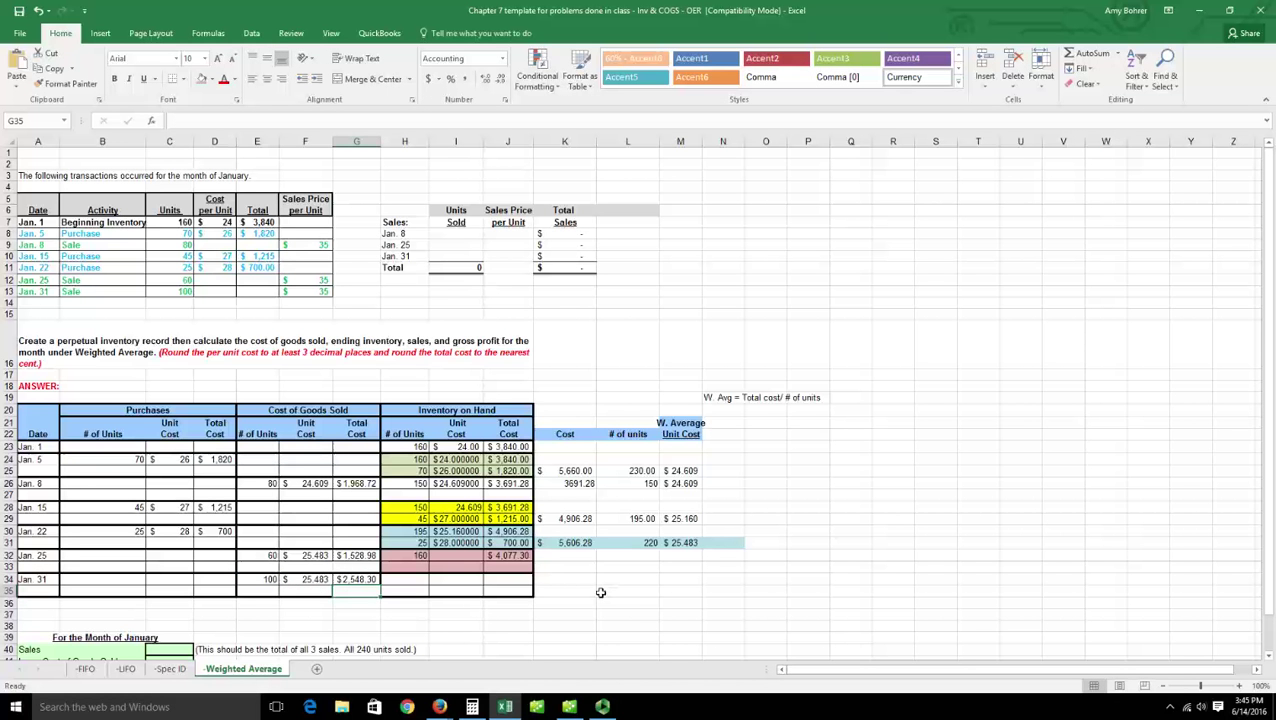
Calculate the units on hand after the Jan. 31 sale in H34 with =160-100
left_click(412, 582)
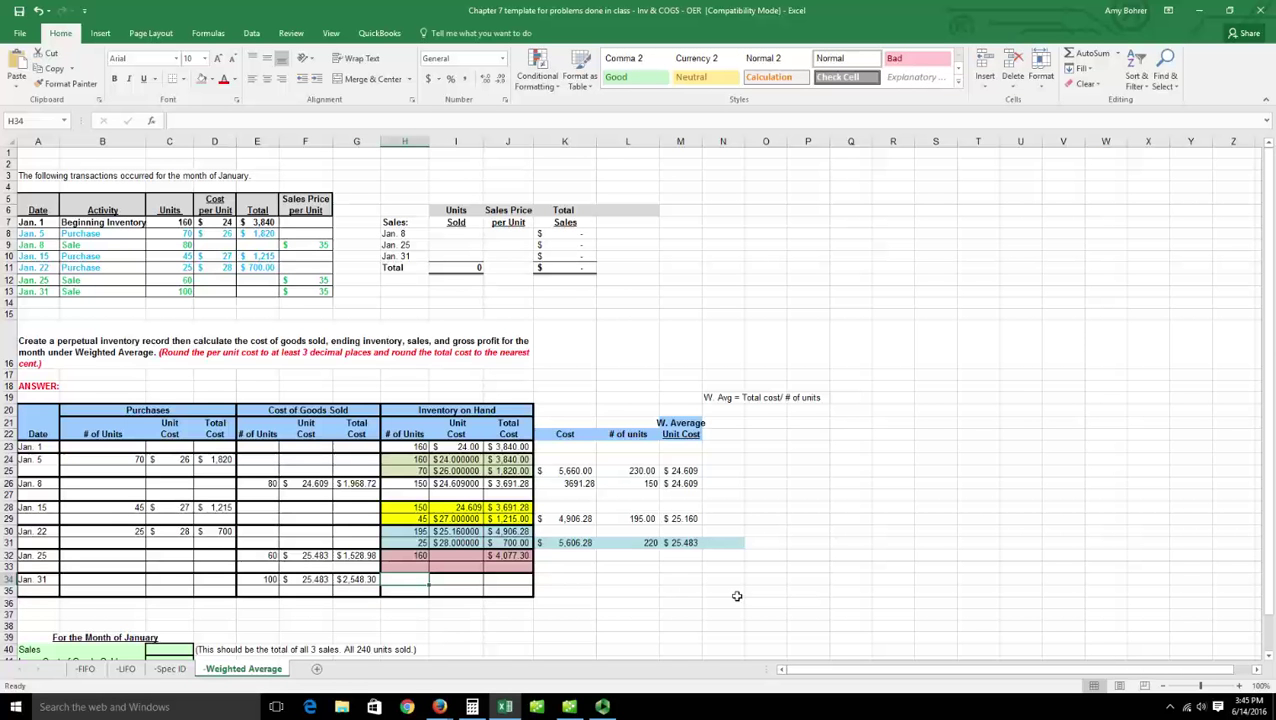
type("=")
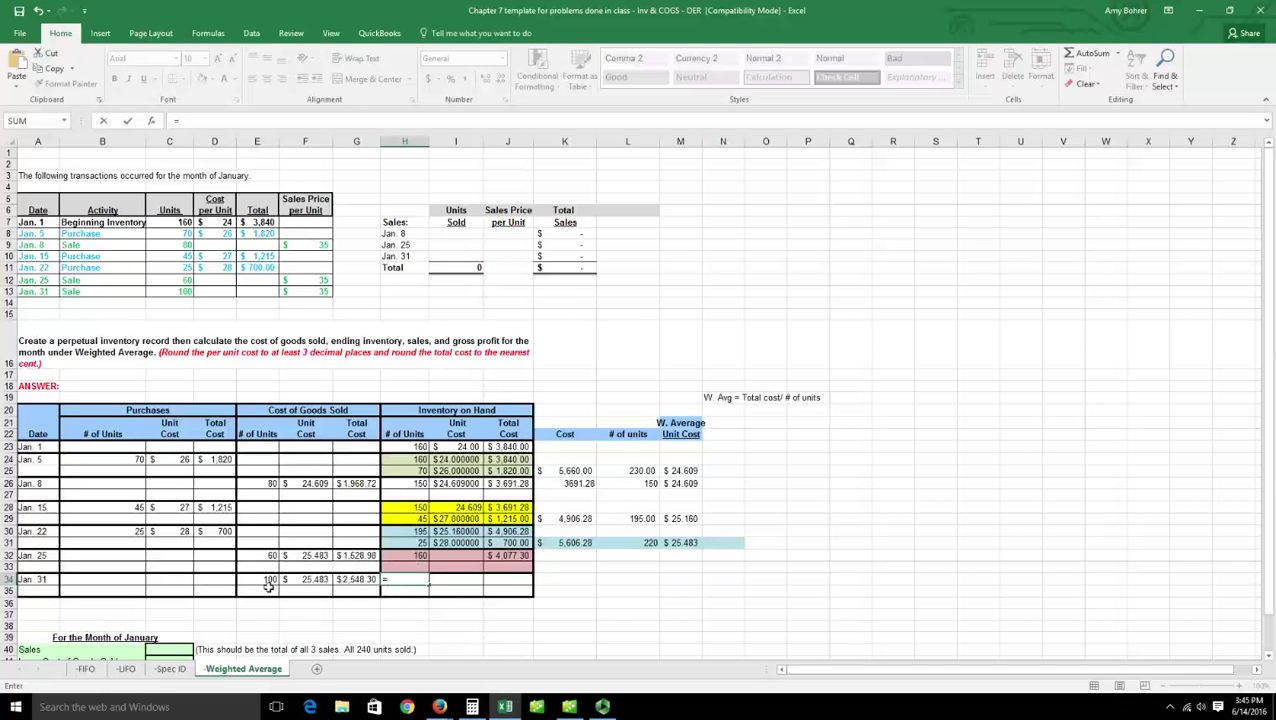
type("160-100")
key("Return")
Calculate the total cost of the Jan. 31 inventory on hand in J34 with =4077.3-2548.3
left_click(494, 580)
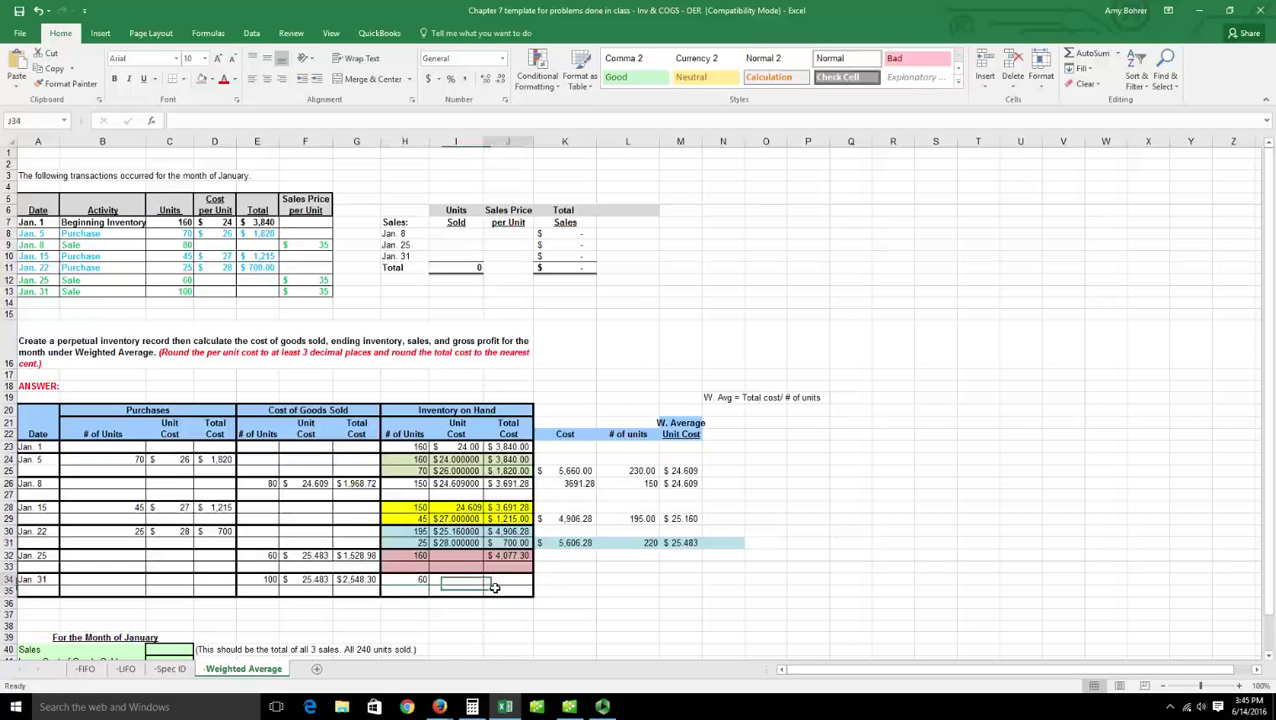
type("=4077.30")
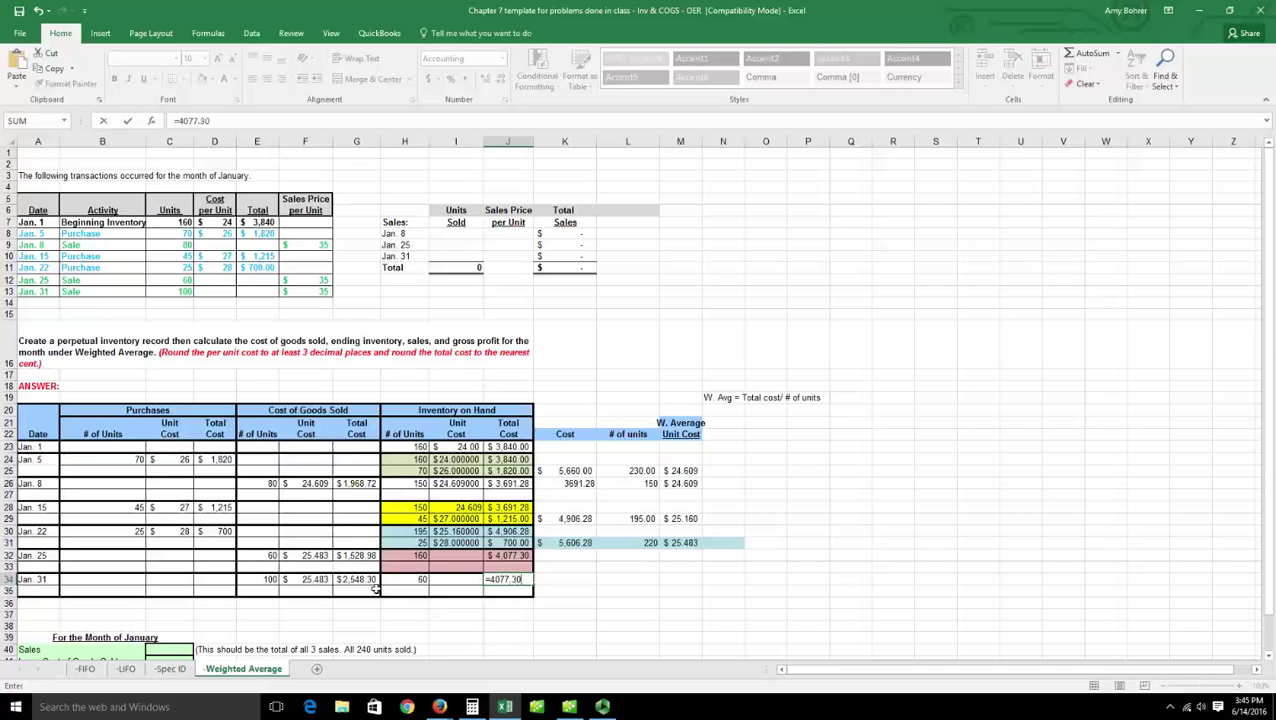
type("-")
key("BackSpace")
key("BackSpace")
key("BackSpace")
key("Return")
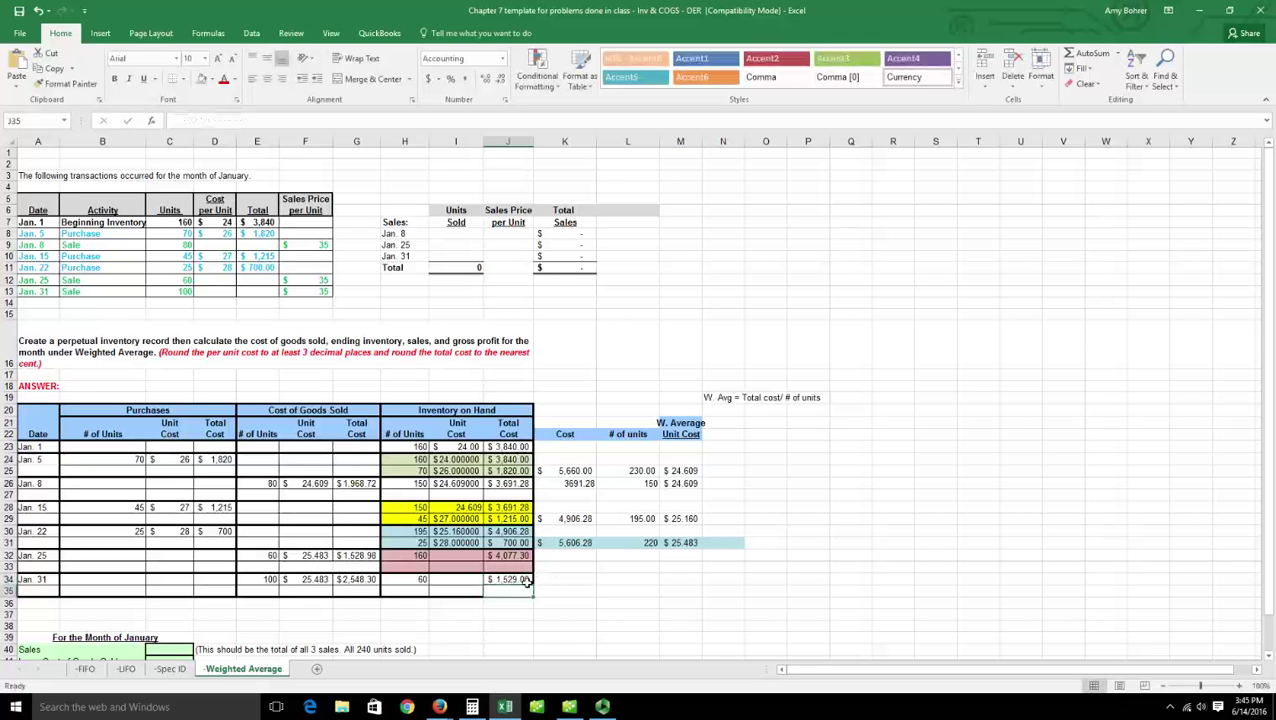
Highlight the Jan. 31 inventory on hand in H34:J35 with a blue fill
left_click_drag(520, 582, 424, 590)
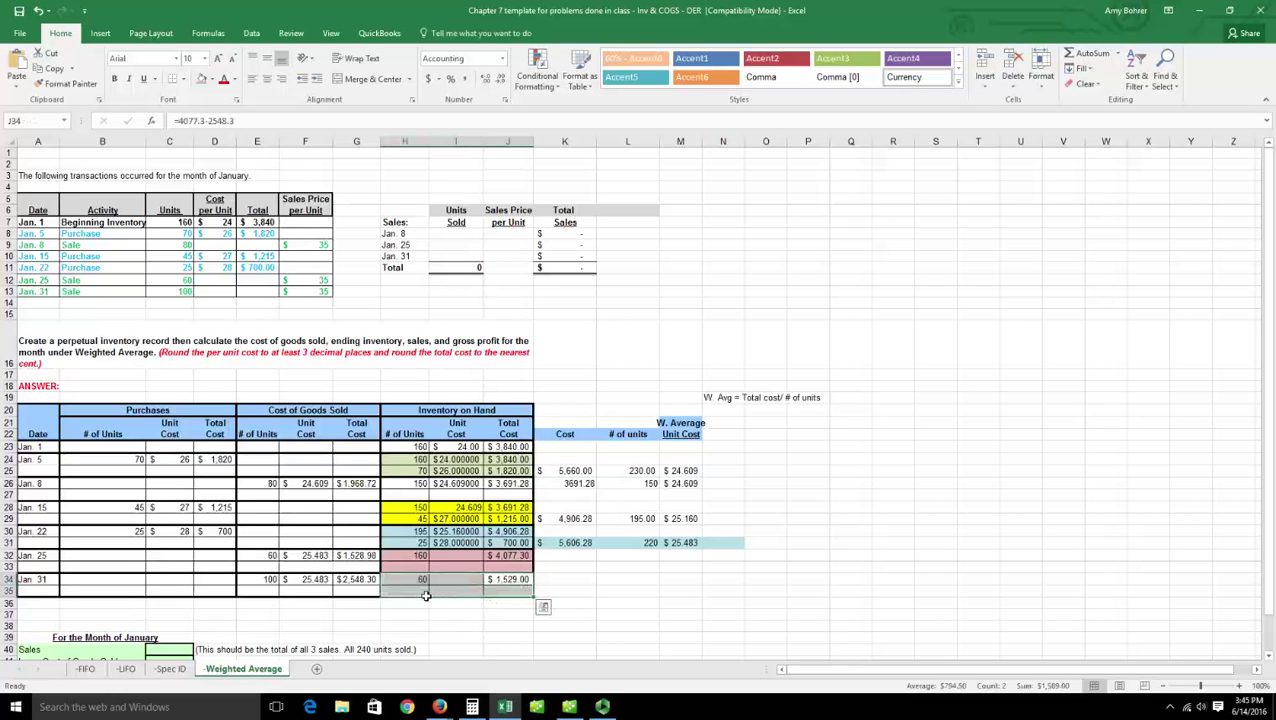
left_click(213, 81)
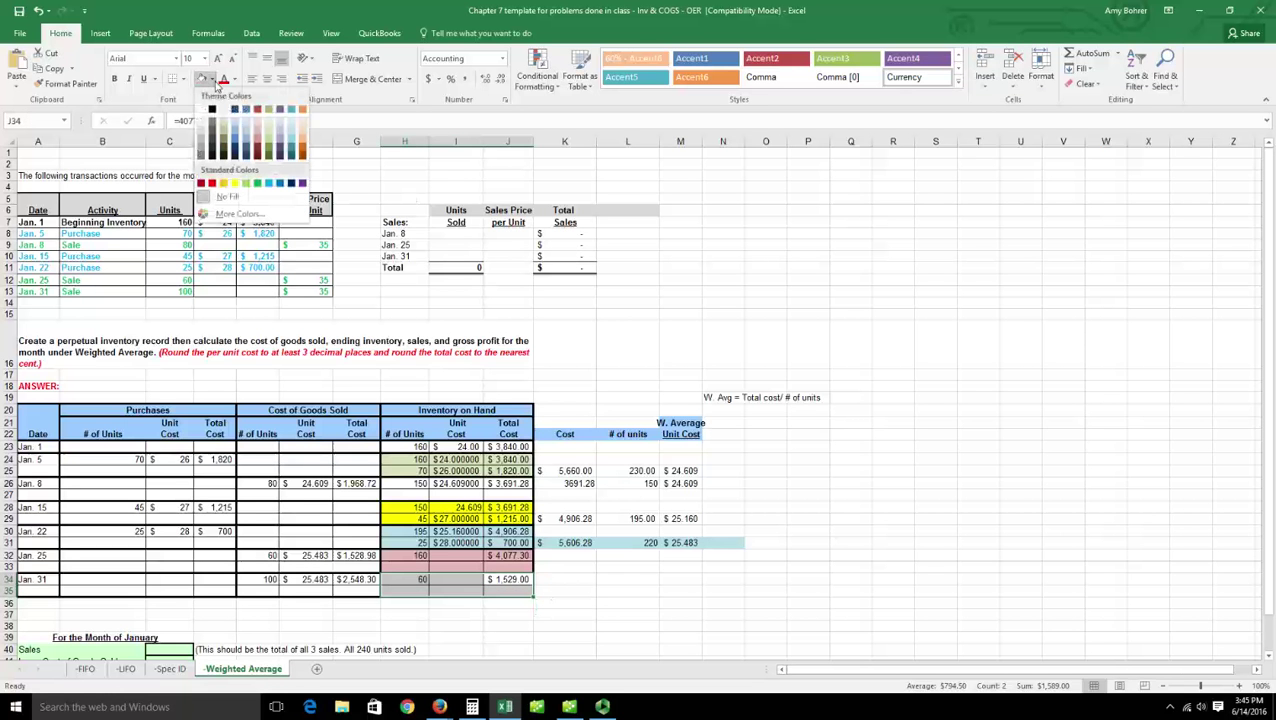
left_click(237, 136)
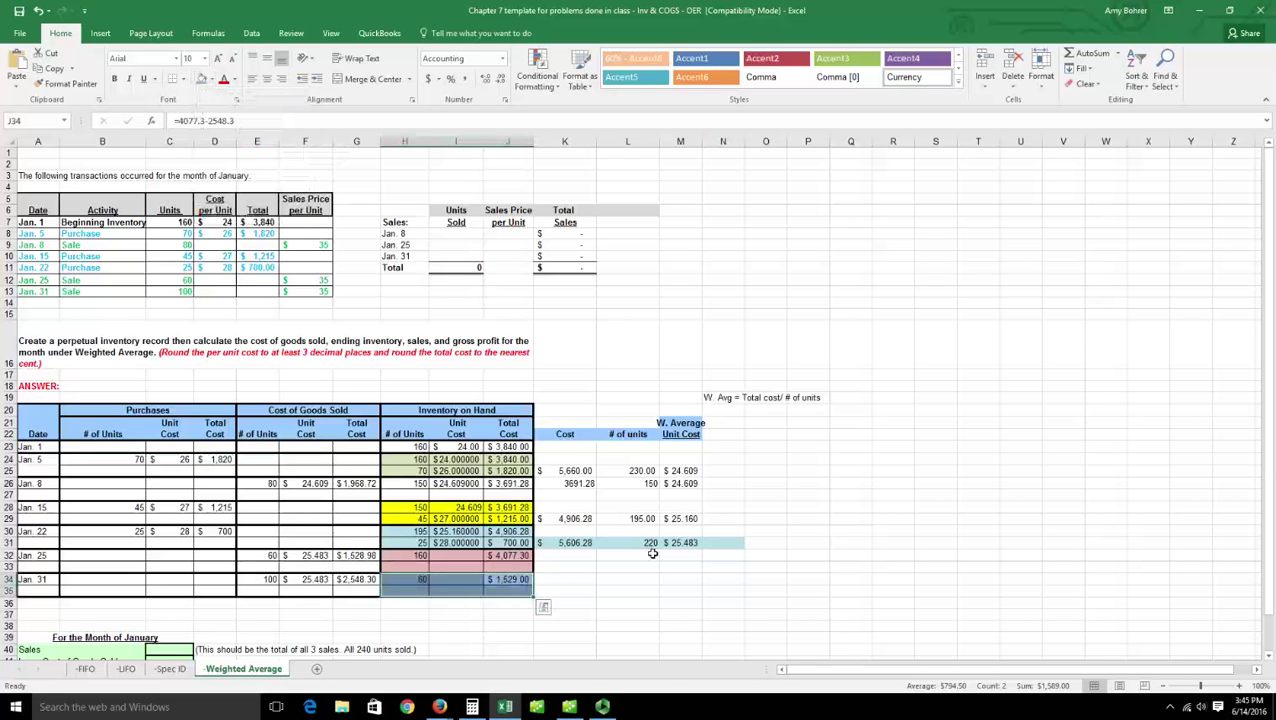
Enter the Jan. 31 remaining inventory cost of 1529 in K34
left_click(569, 584)
type("1529")
key("Tab")
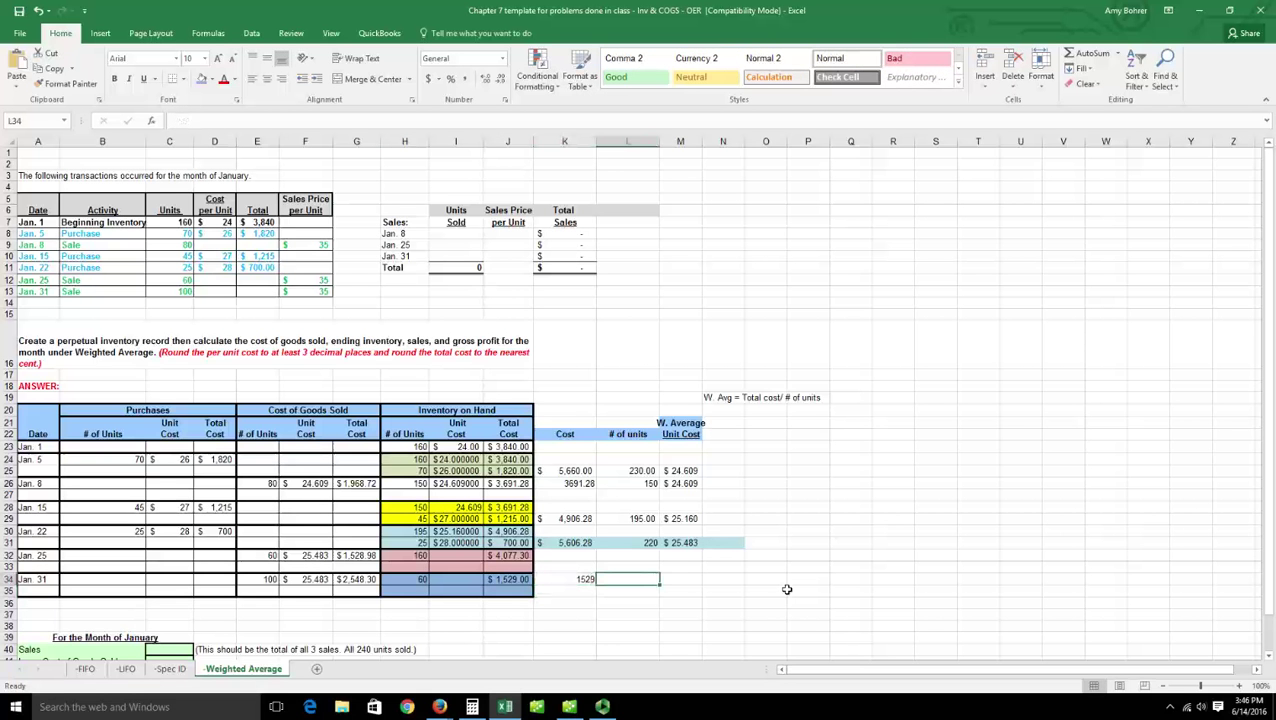
Enter 60 units in L34 and calculate the Jan. 31 average unit cost in M34 with =K34/L34, formatted as currency with three decimals
type("60")
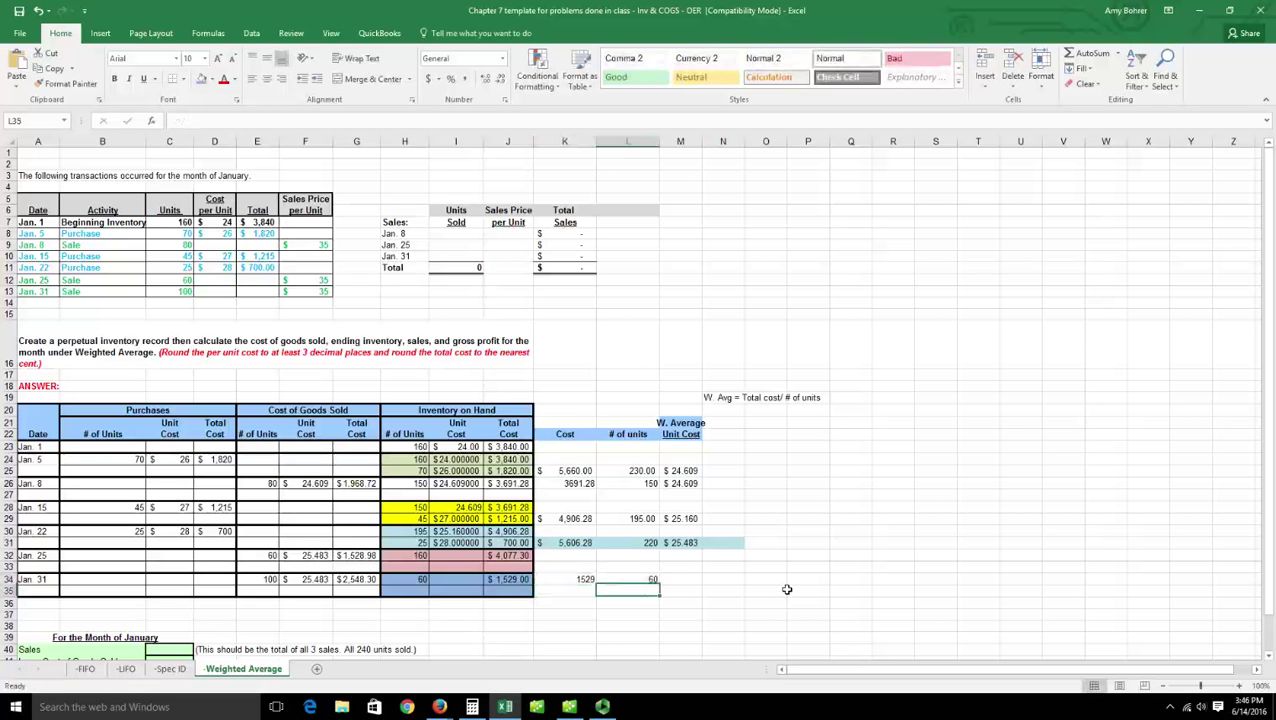
key("Tab")
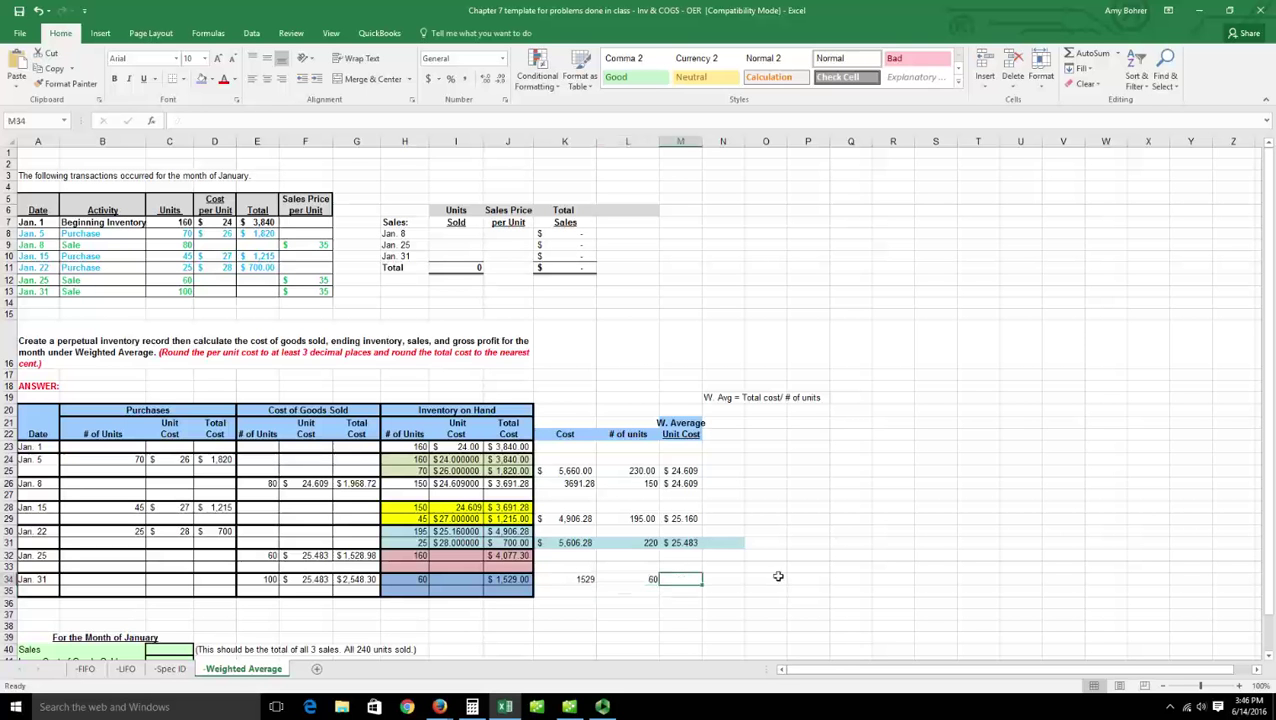
type("=")
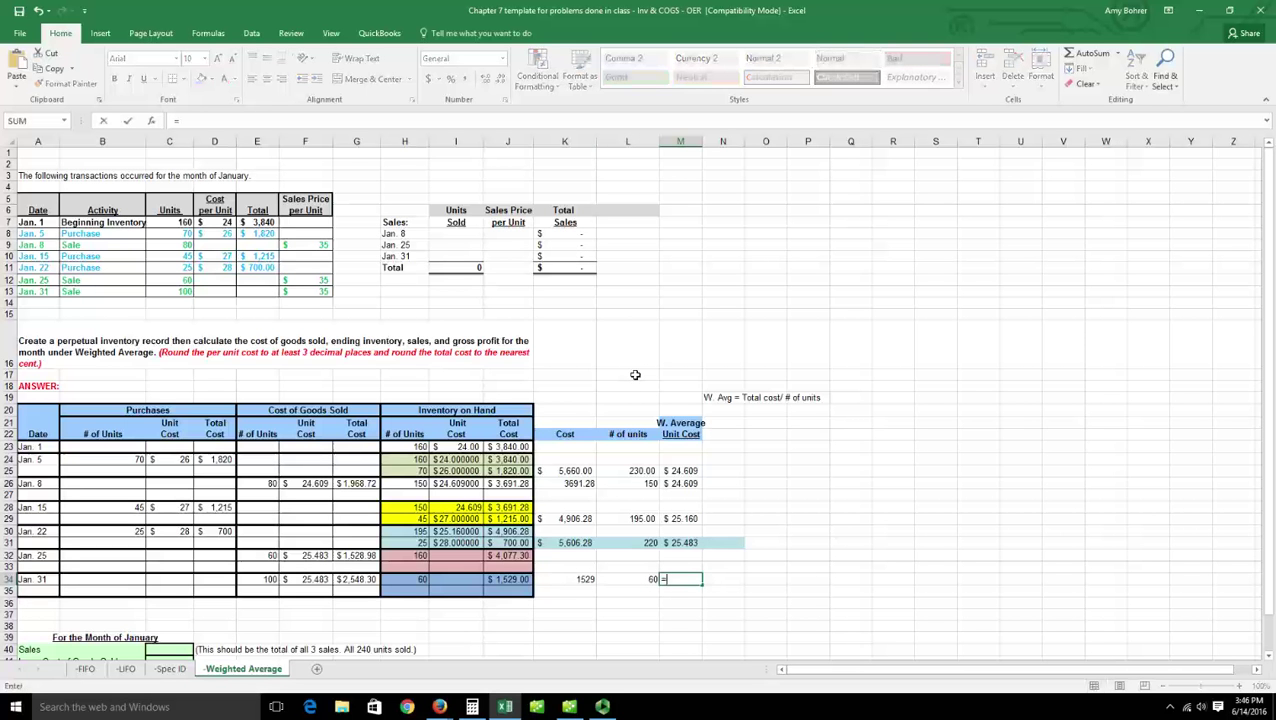
left_click(579, 582)
type("/")
left_click(615, 581)
key("Return")
key("Up")
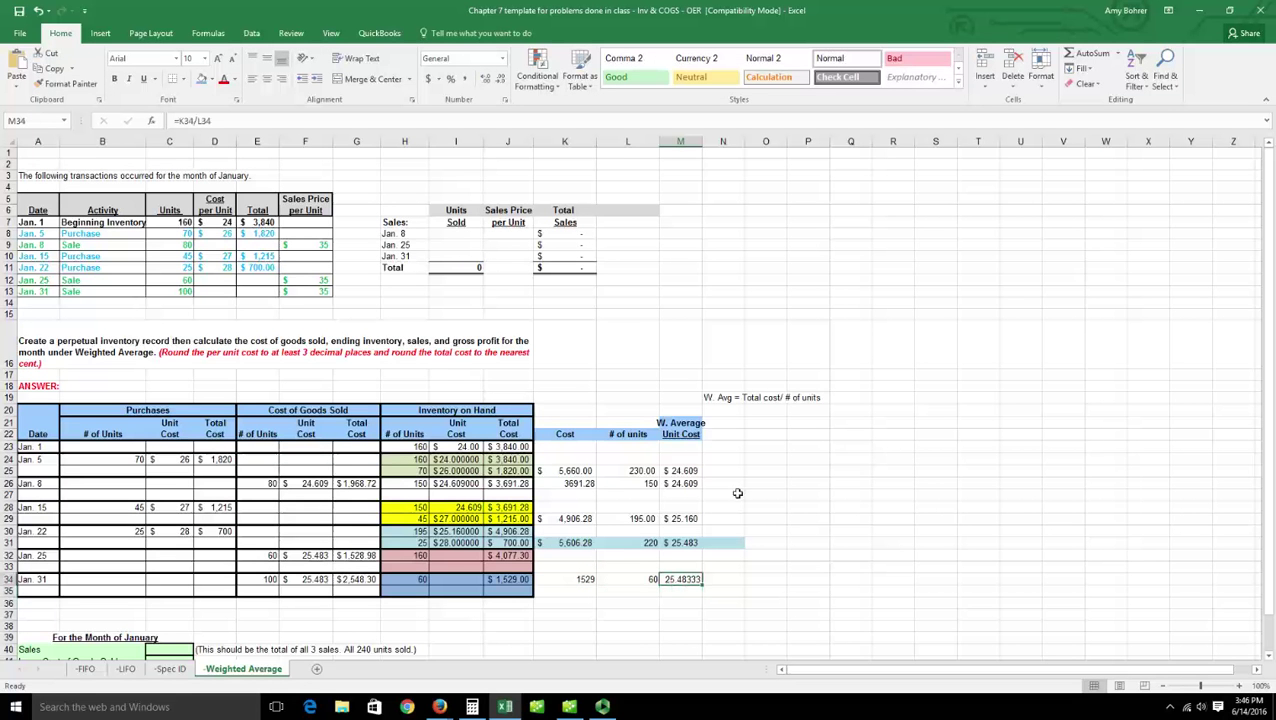
left_click(434, 80)
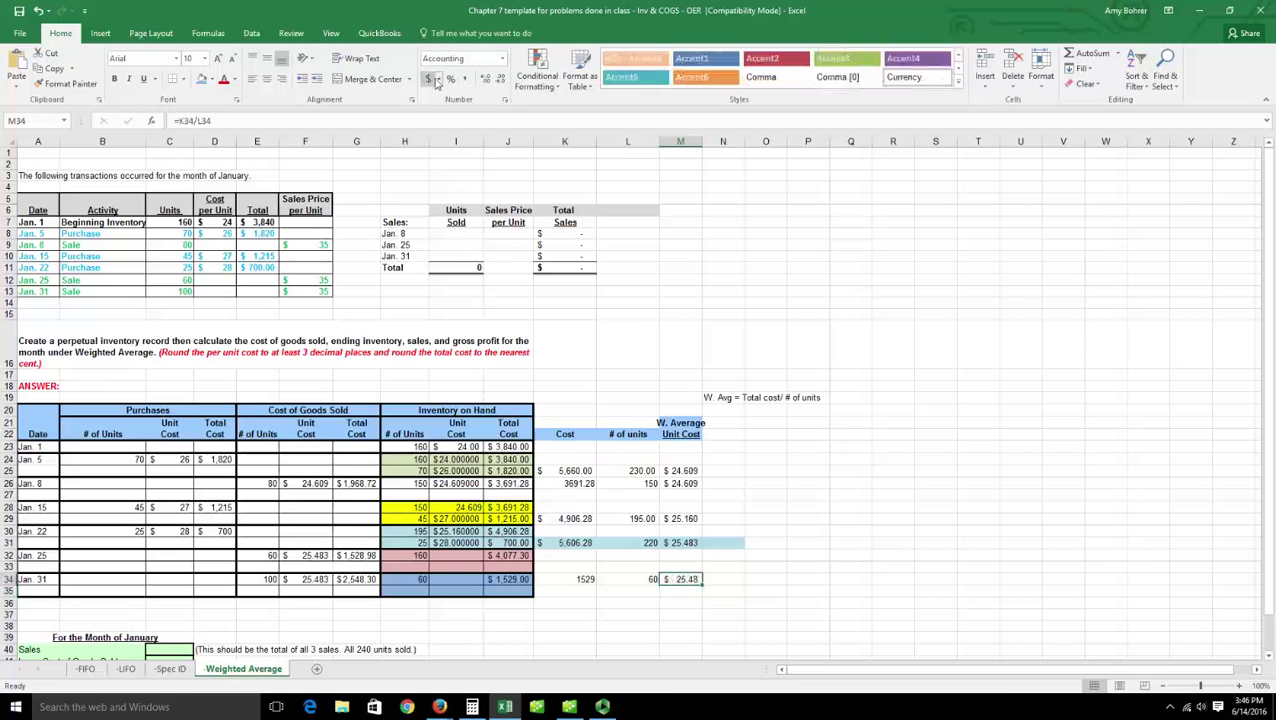
left_click(486, 79)
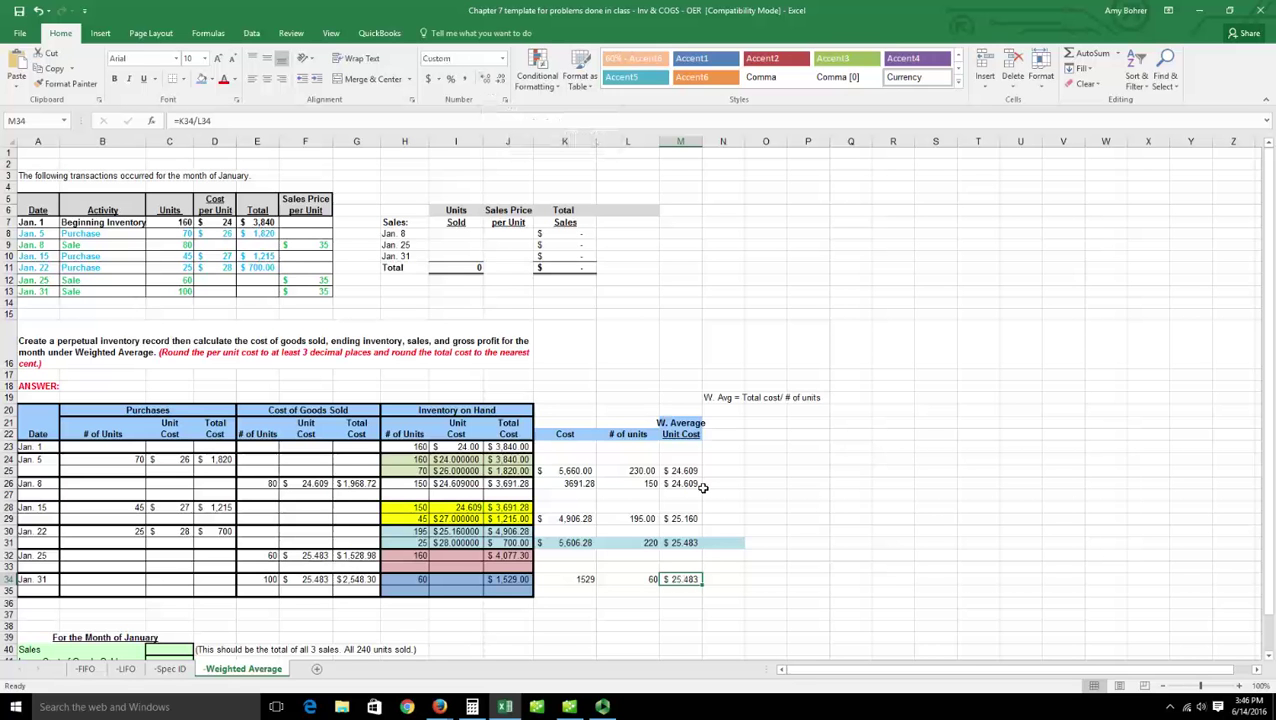
Fill in the Jan. 25 remaining inventory cost in K32 with =J32 and the number of units in L32 as 160
key("Up")
key("Up")
key("Left")
key("Left")
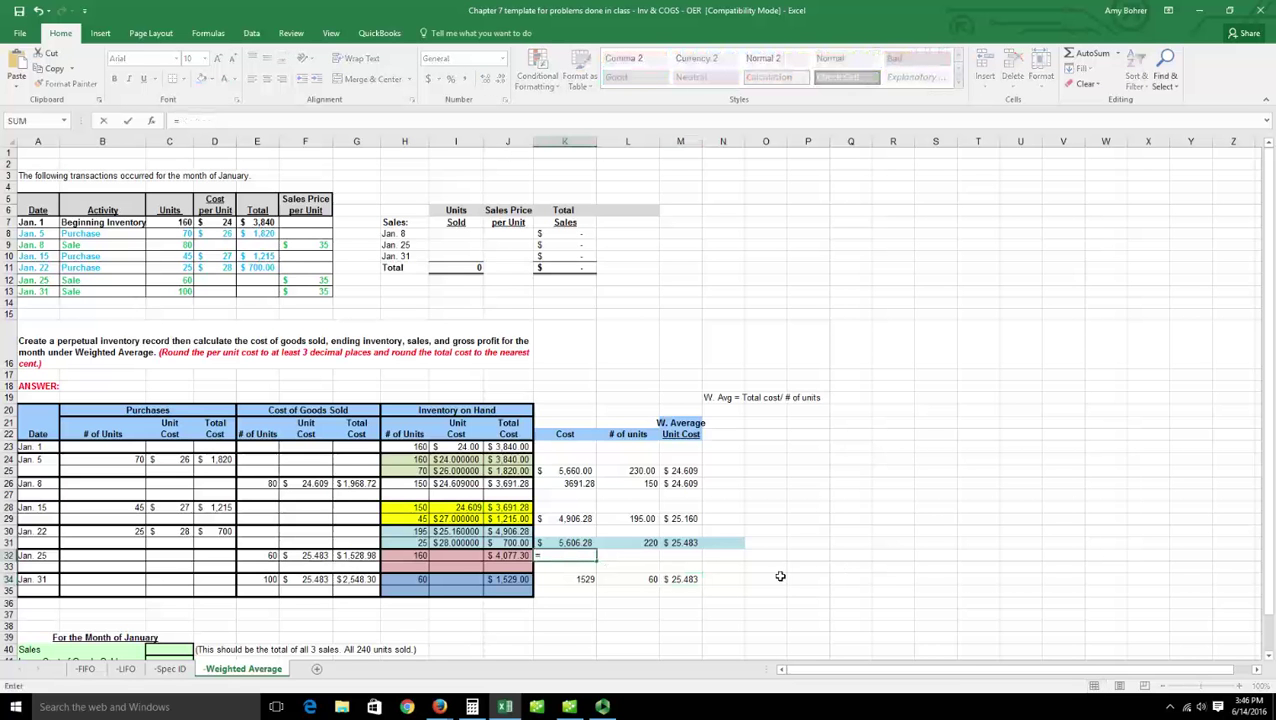
type("=")
left_click(495, 556)
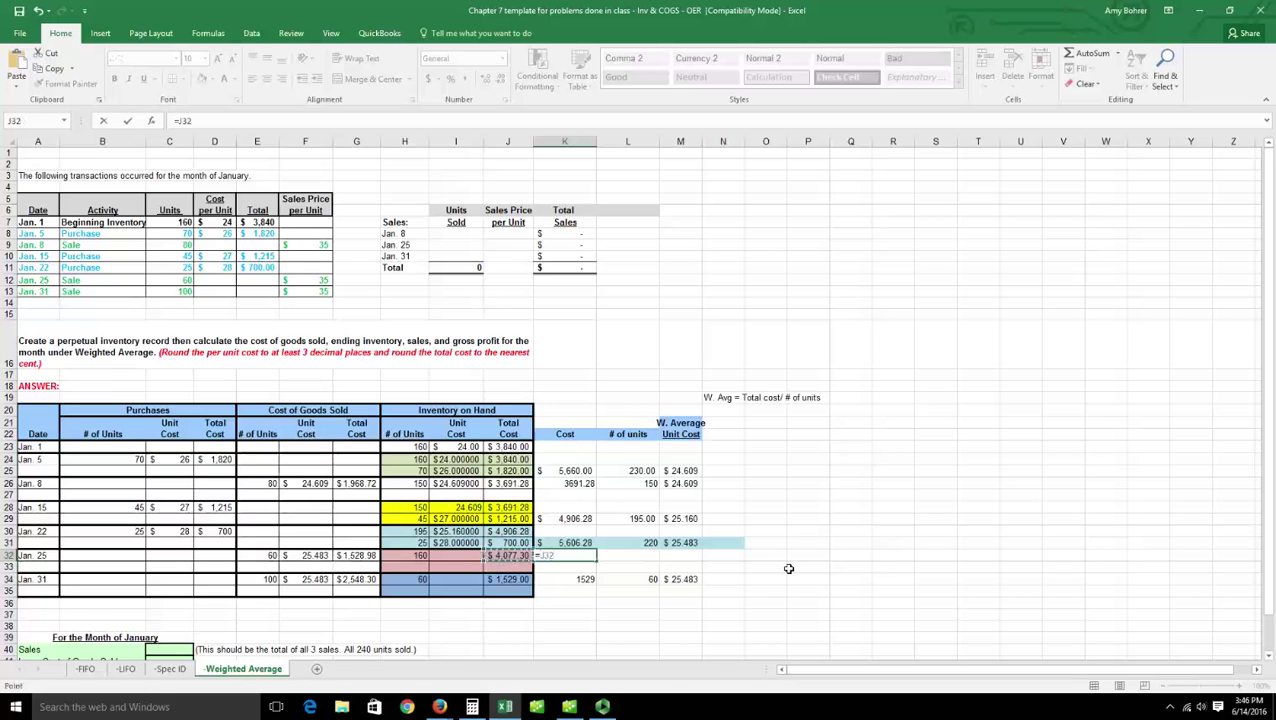
key("Tab")
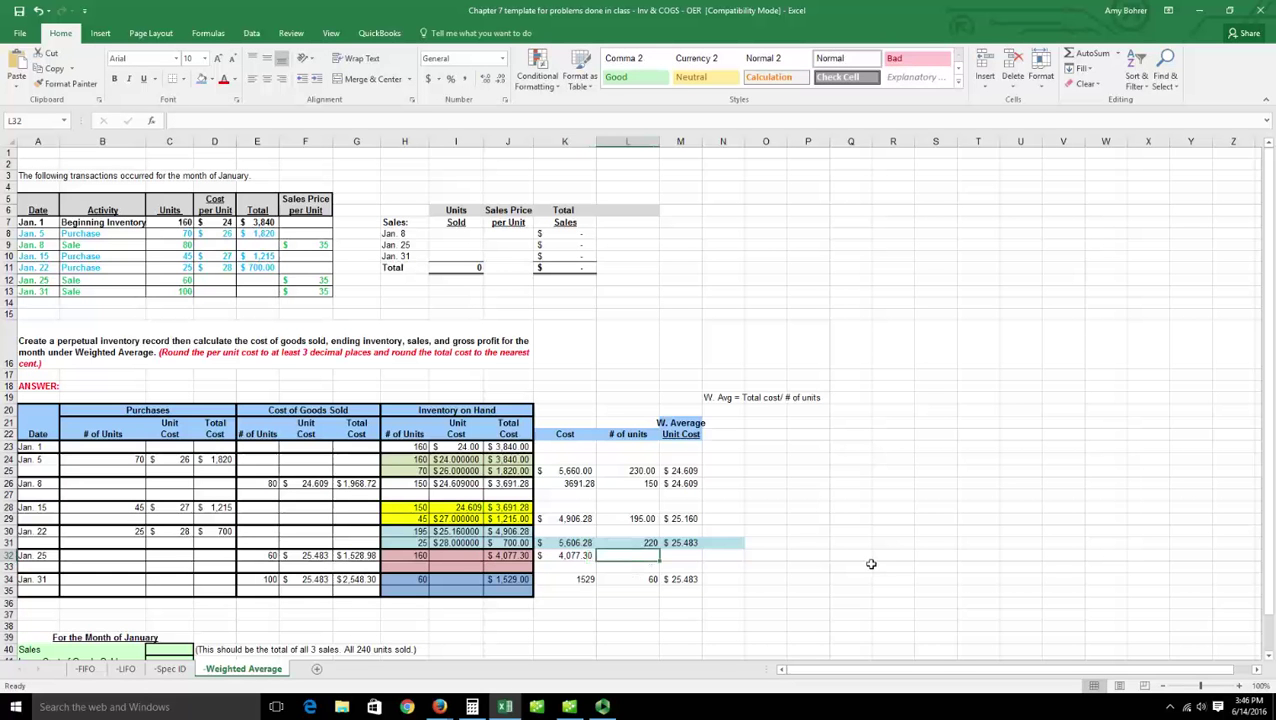
type("160")
Calculate the Jan. 25 weighted-average unit cost in M32 with =K32/L32 and show it with three decimals
left_click(691, 557)
type("=")
left_click(578, 557)
type("/")
left_click(650, 556)
key("Return")
left_click(684, 556)
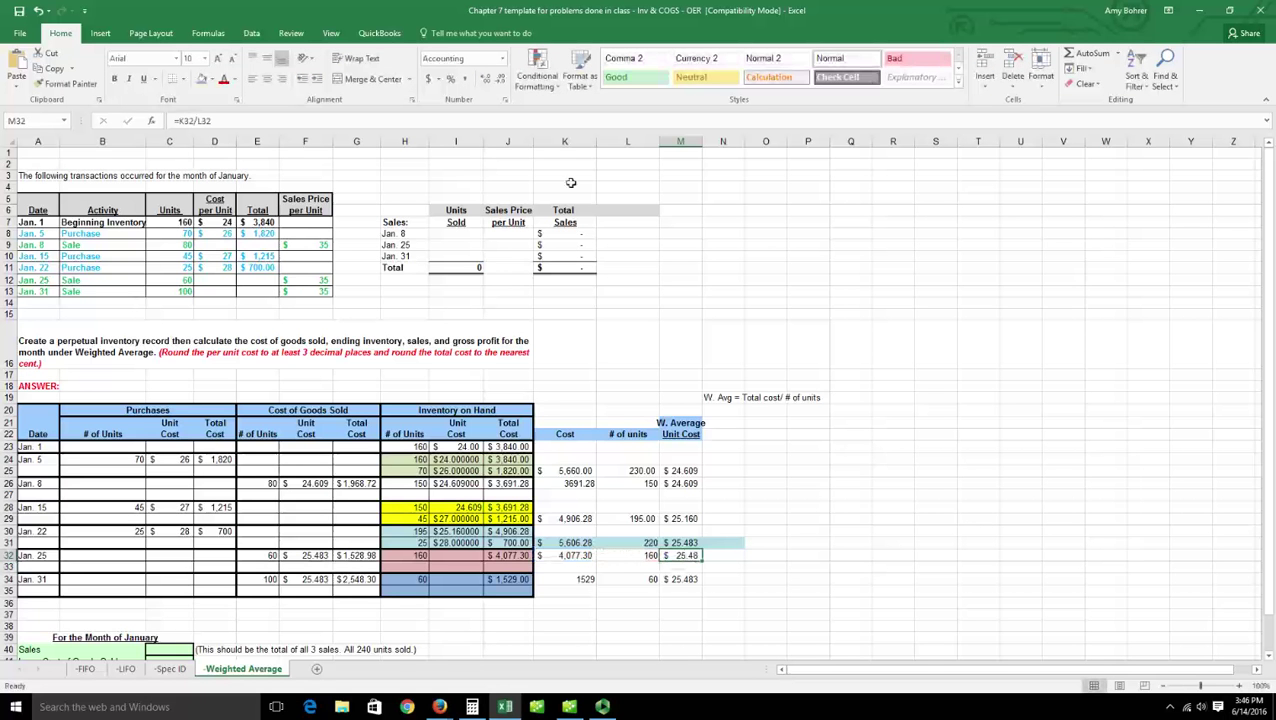
left_click(484, 80)
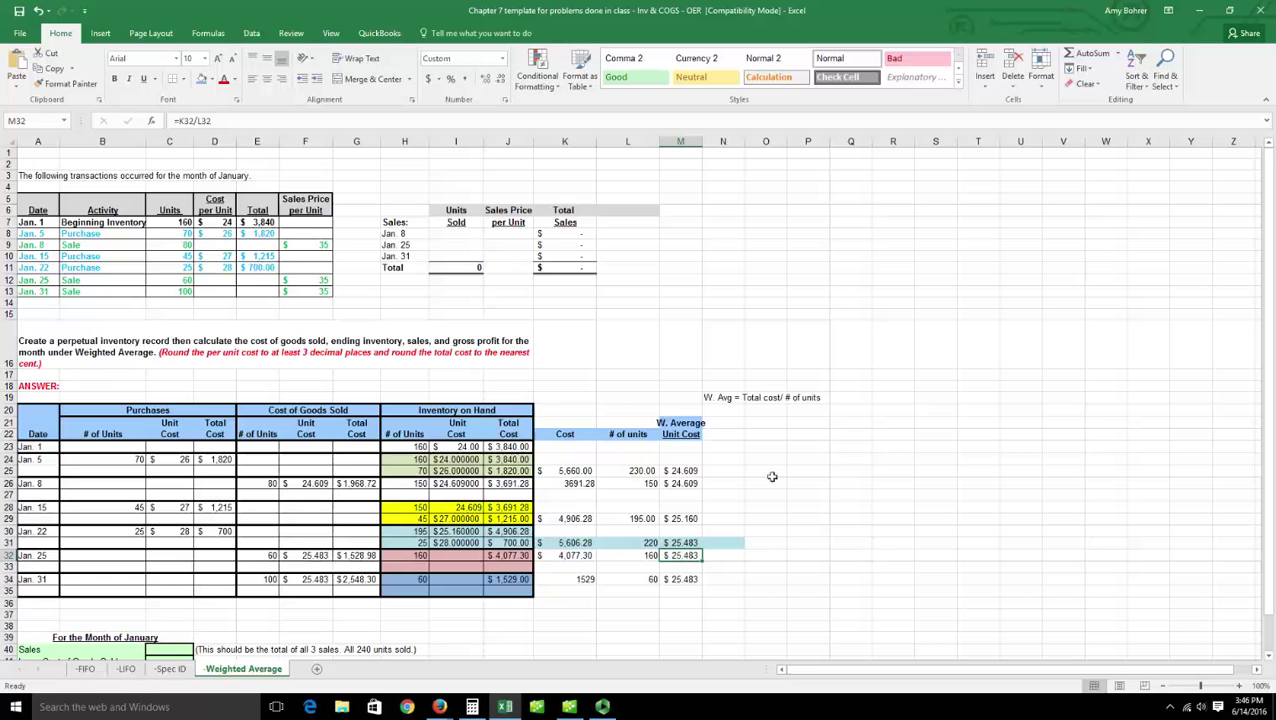
left_click(785, 544)
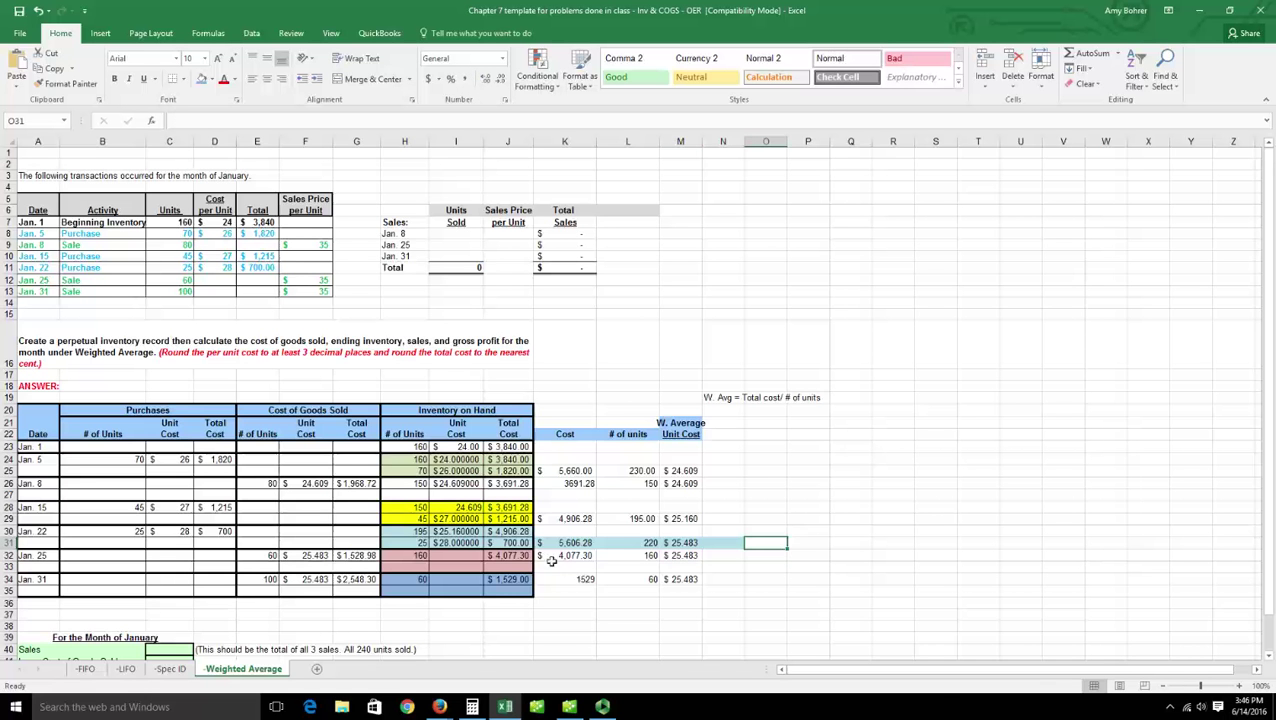
left_click_drag(548, 558, 690, 557)
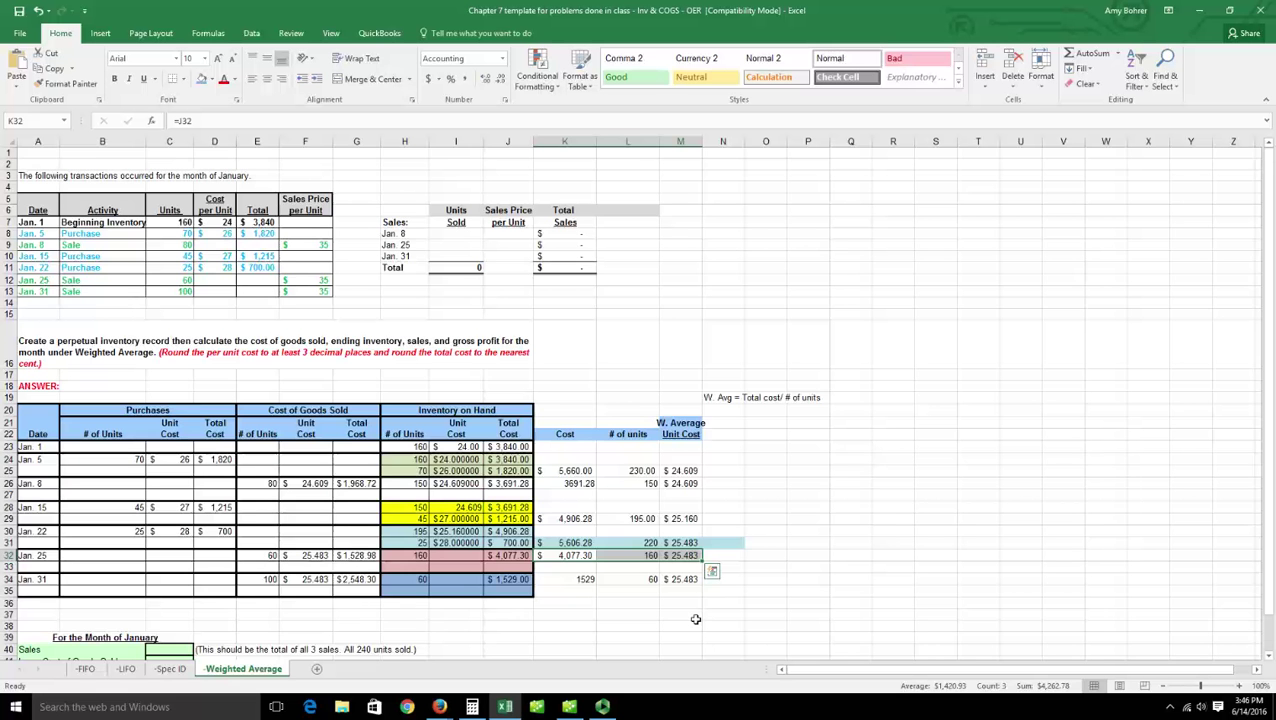
Enter 1529 as the January ending inventory in C43
scroll(695, 619, "down", 1)
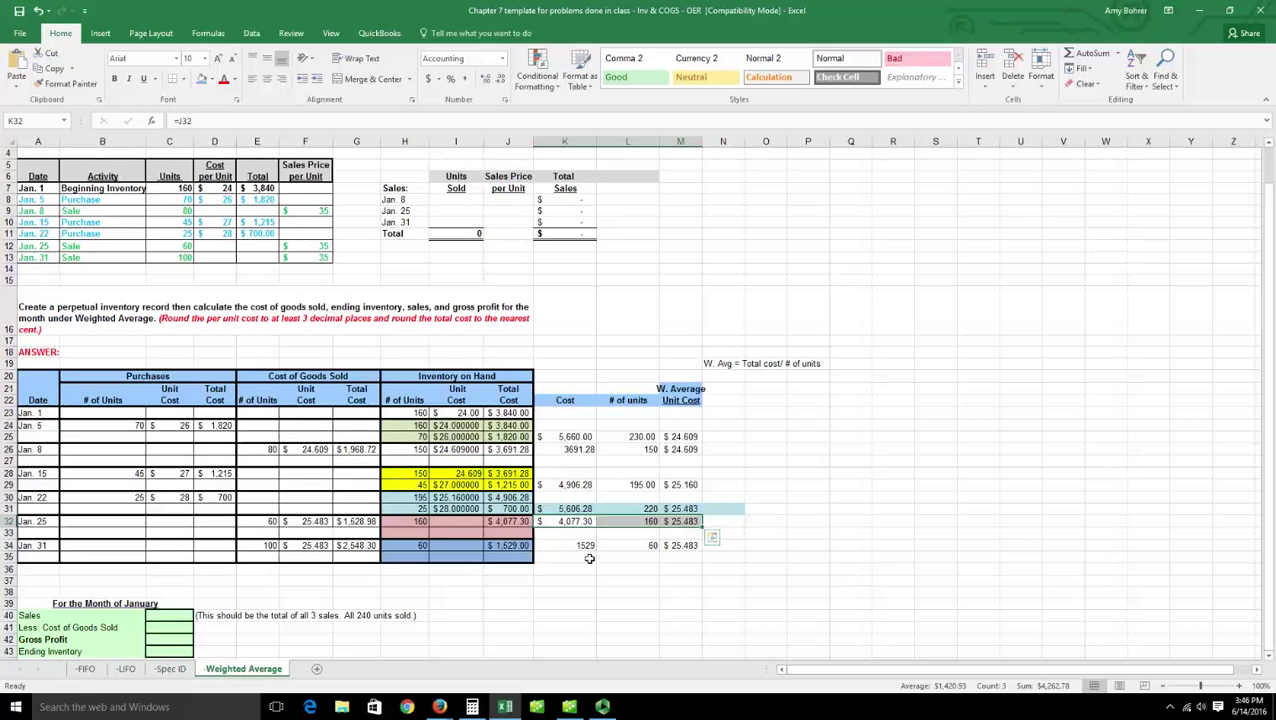
scroll(588, 553, "down", 1)
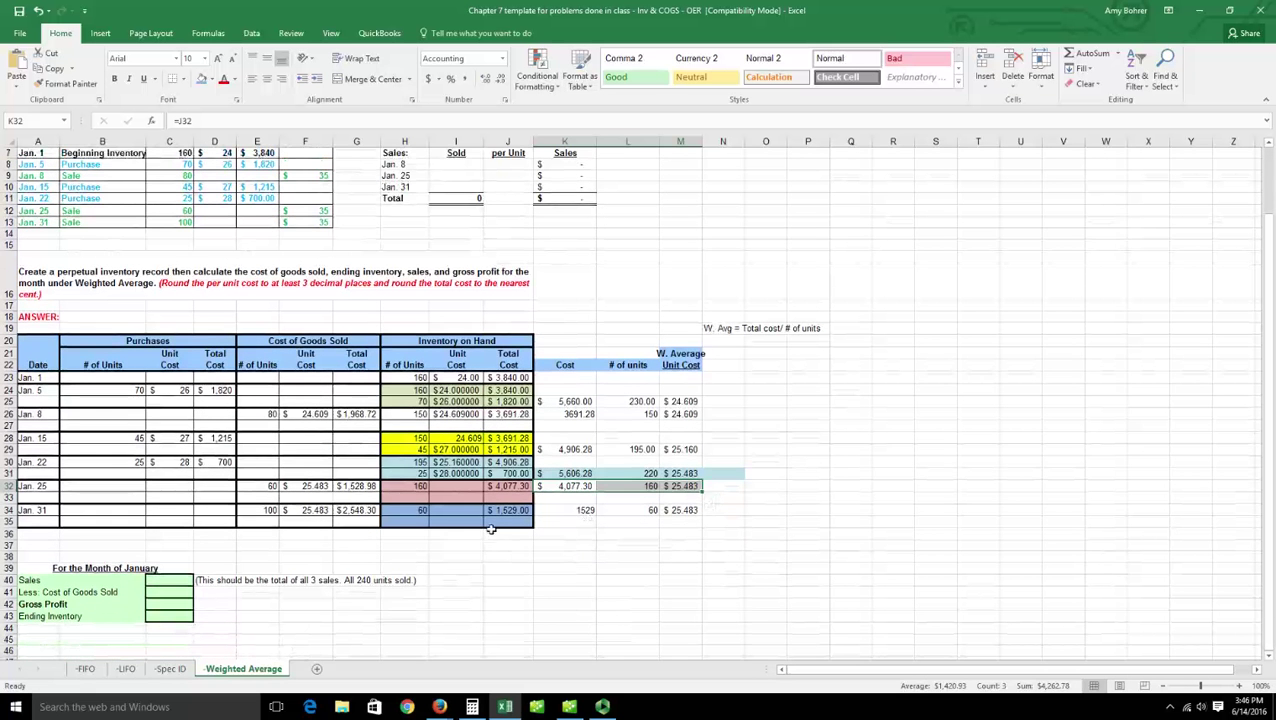
left_click_drag(420, 515, 506, 527)
left_click(168, 617)
type("1529")
key("Return")
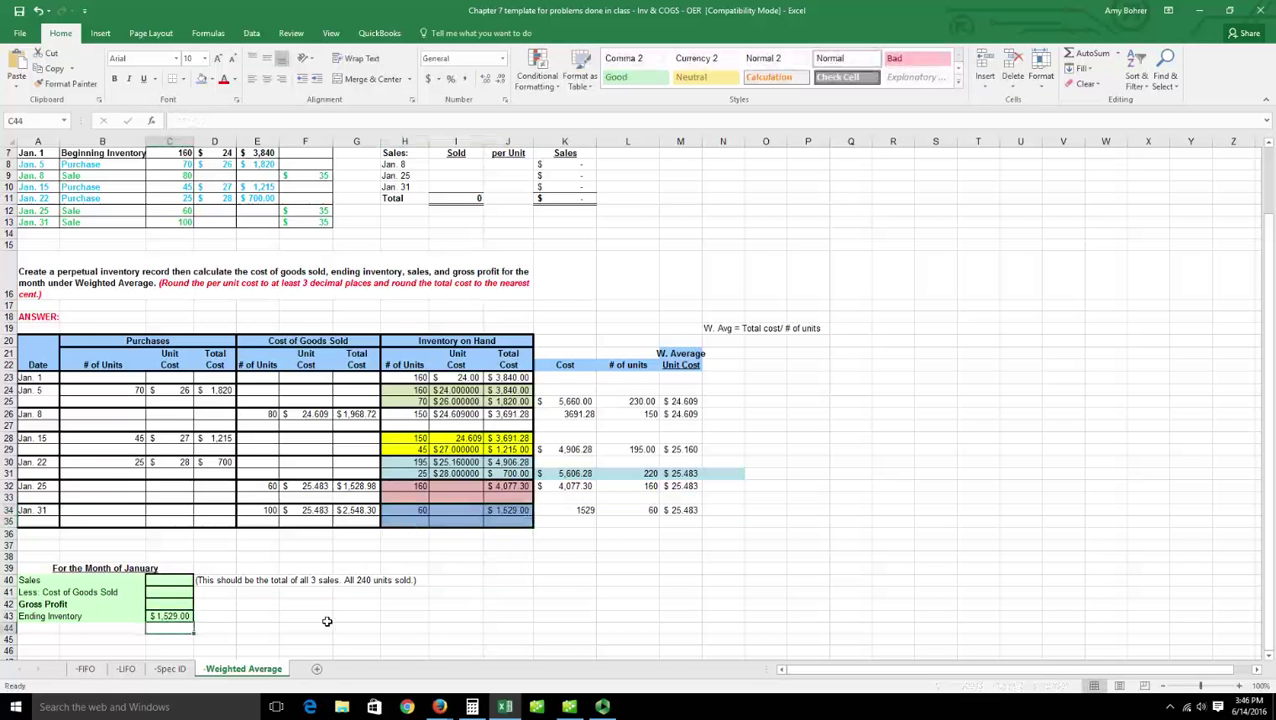
Enter the inventory-on-hand totals below the record: 1529 for total cost in J37 and 60 for units in H37
left_click(511, 550)
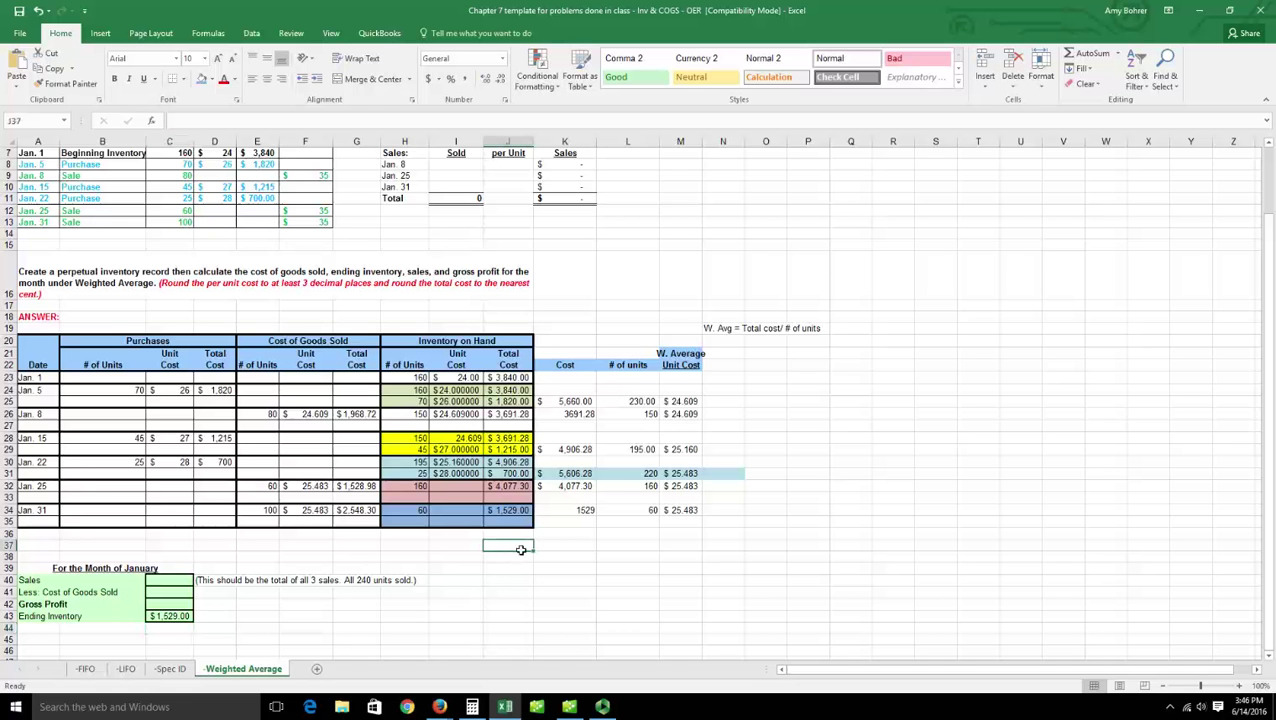
type("1529")
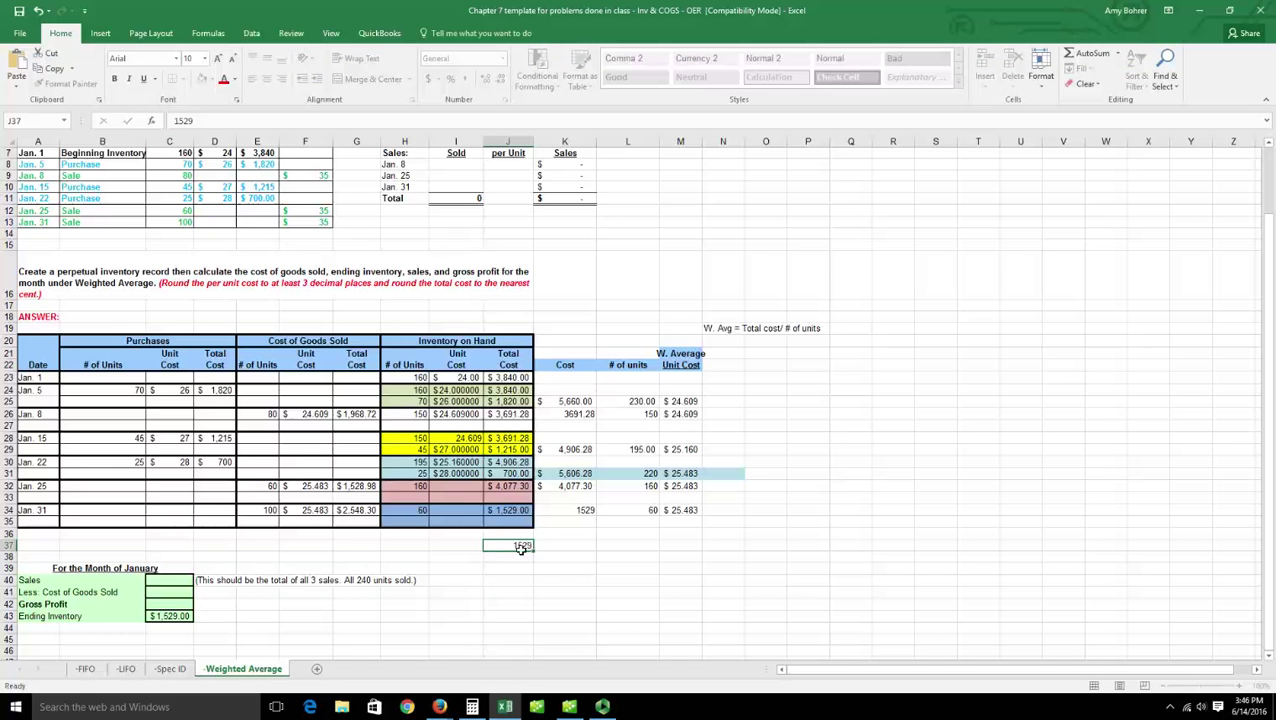
key("Return")
left_click(411, 548)
type("60")
key("Return")
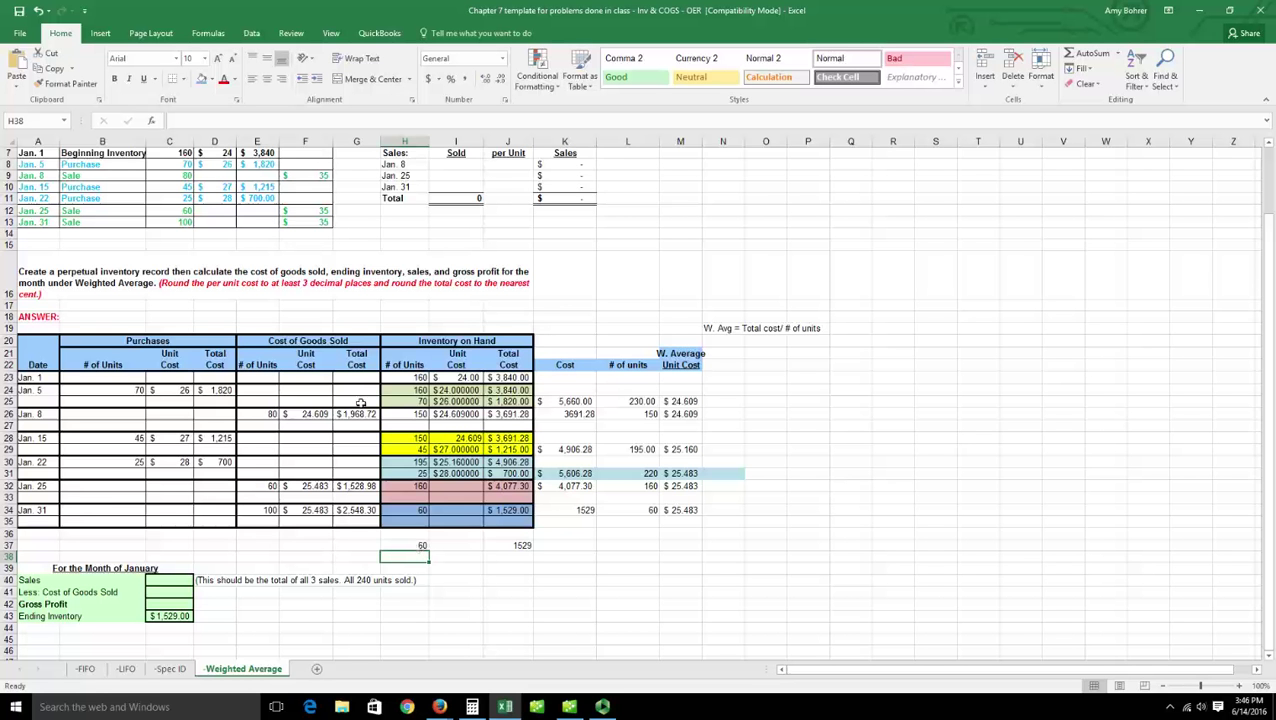
Total the cost of goods sold in G37 with =SUM(G25:G36)
left_click(352, 549)
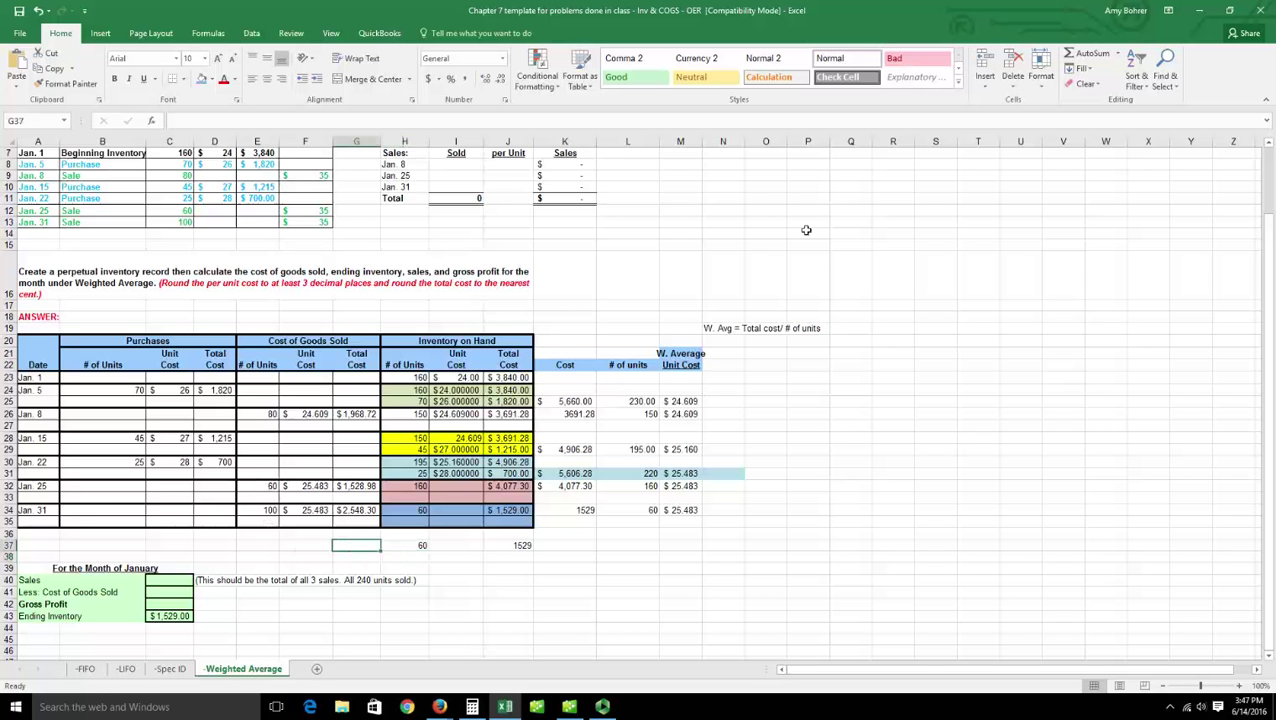
left_click(1070, 54)
left_click_drag(352, 540, 363, 410)
key("Return")
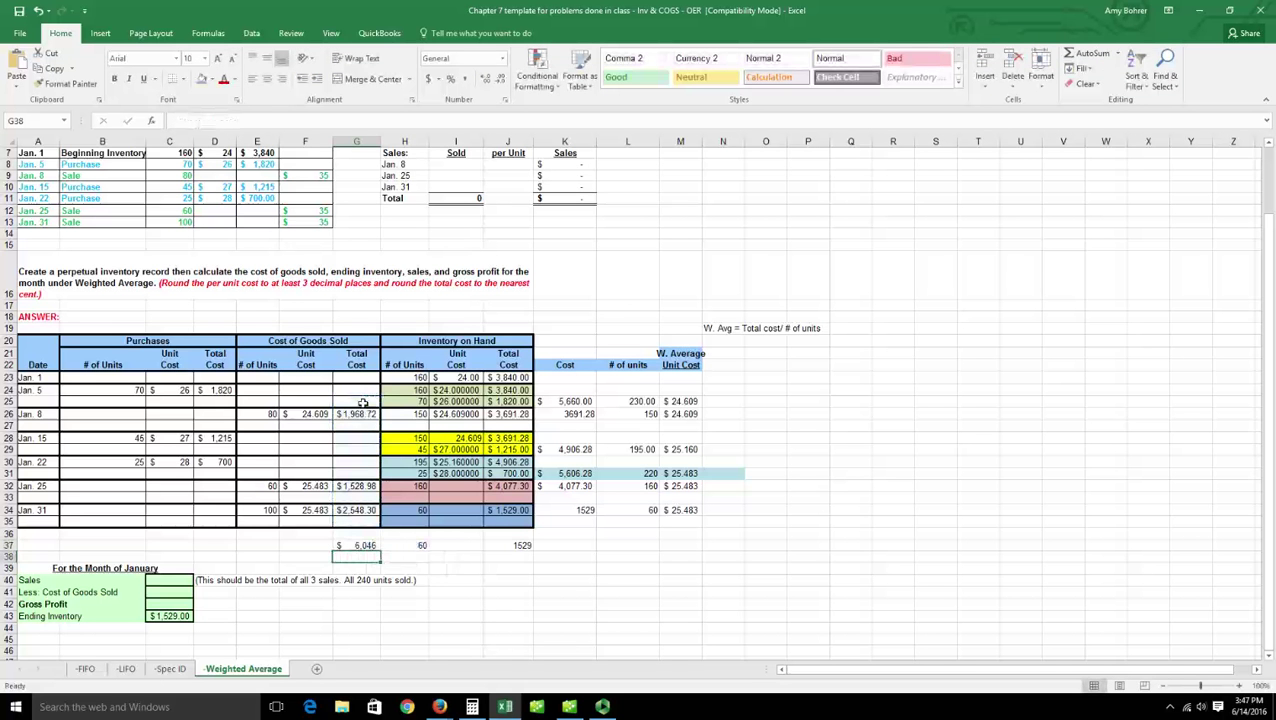
left_click(356, 546)
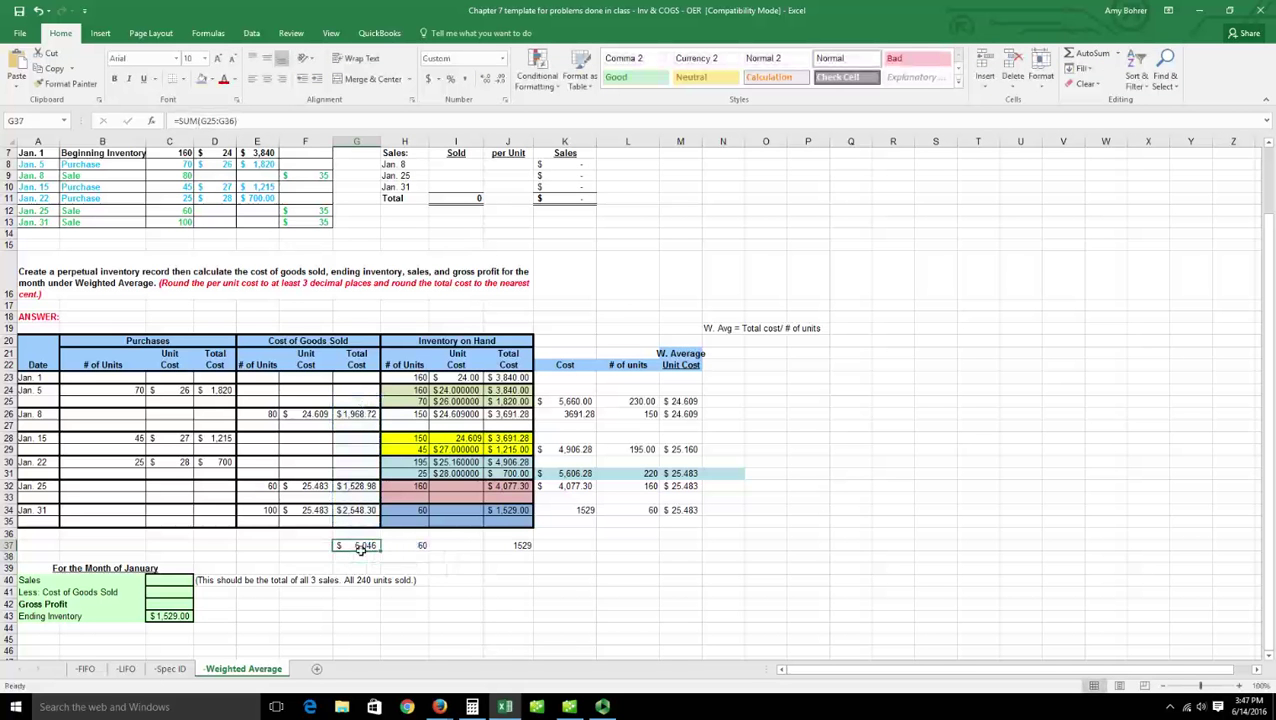
Total the number of units sold in E37 with =SUM(E26:E36)
left_click(266, 546)
left_click(1070, 54)
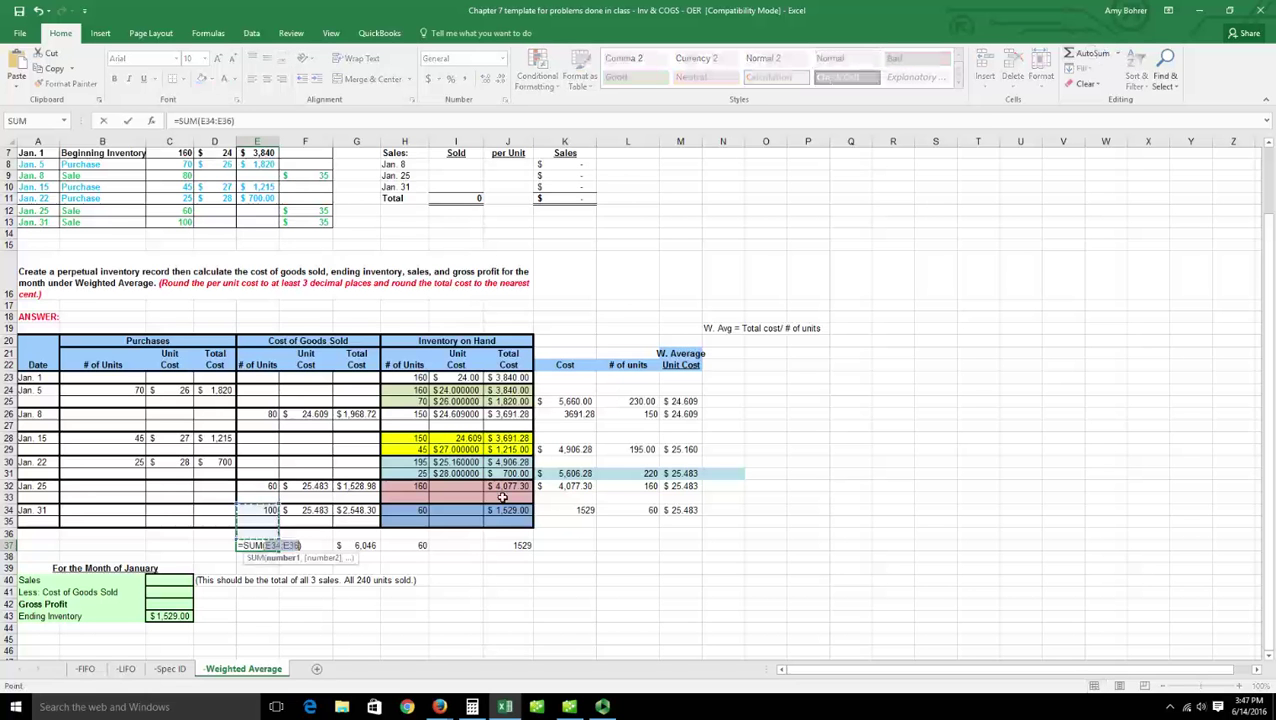
left_click_drag(258, 534, 265, 415)
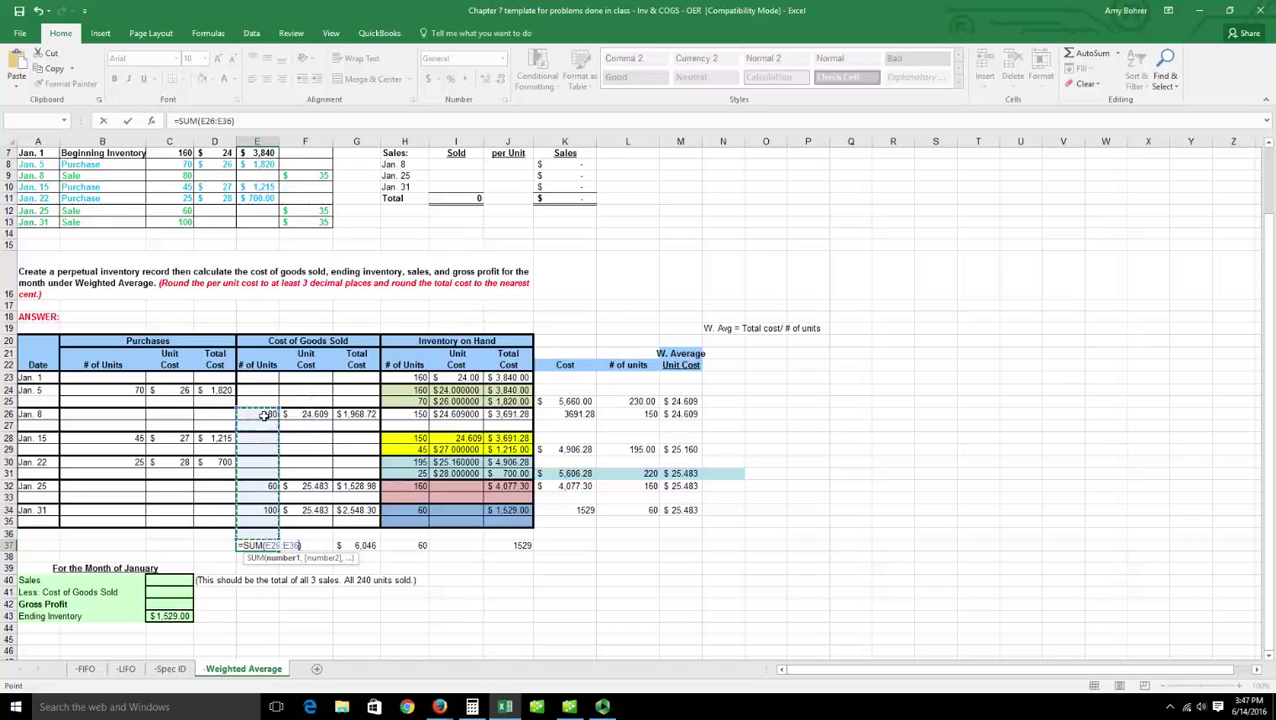
key("Return")
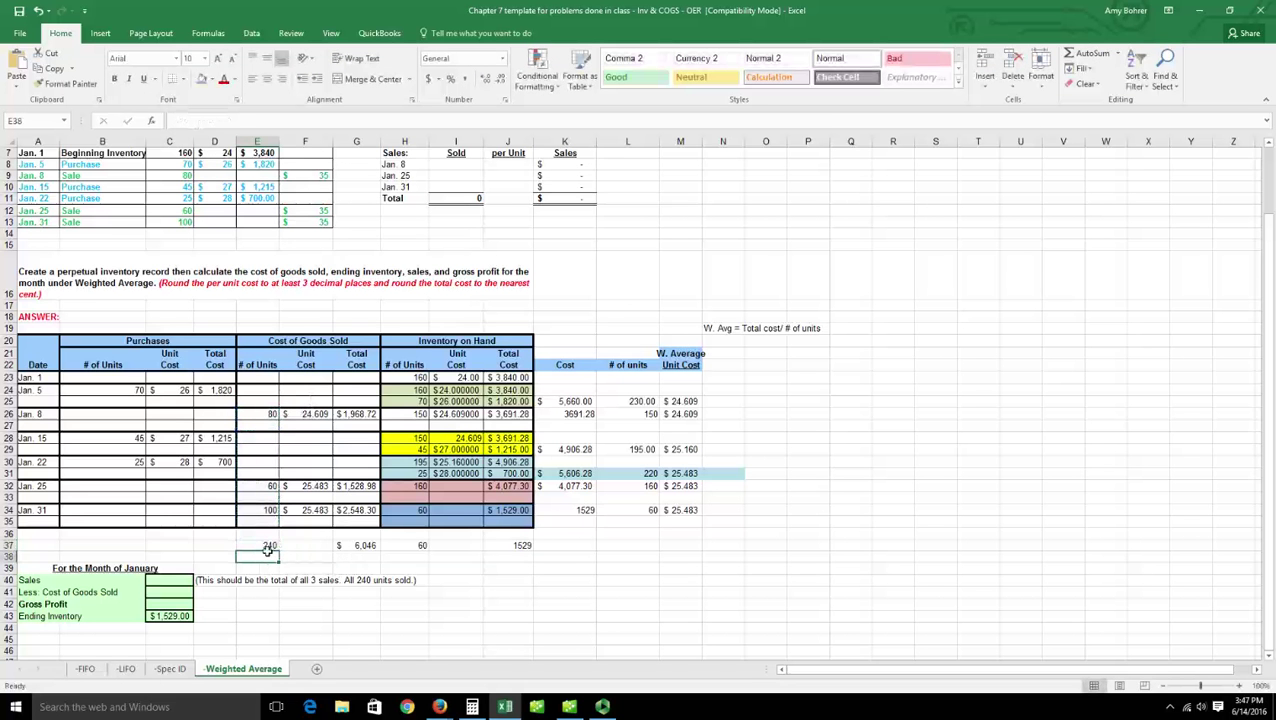
Enter 6046 as the January cost of goods sold in C41
left_click(362, 548)
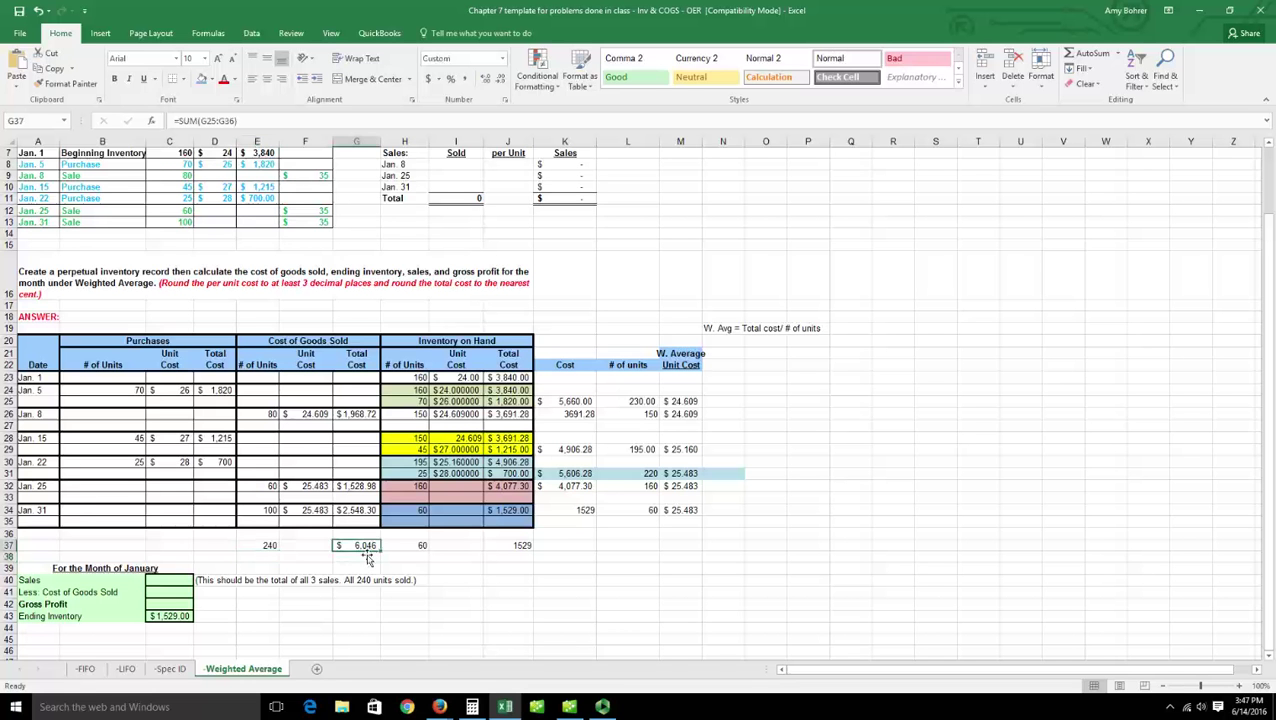
left_click(174, 594)
type("6,04")
type("604")
key("Return")
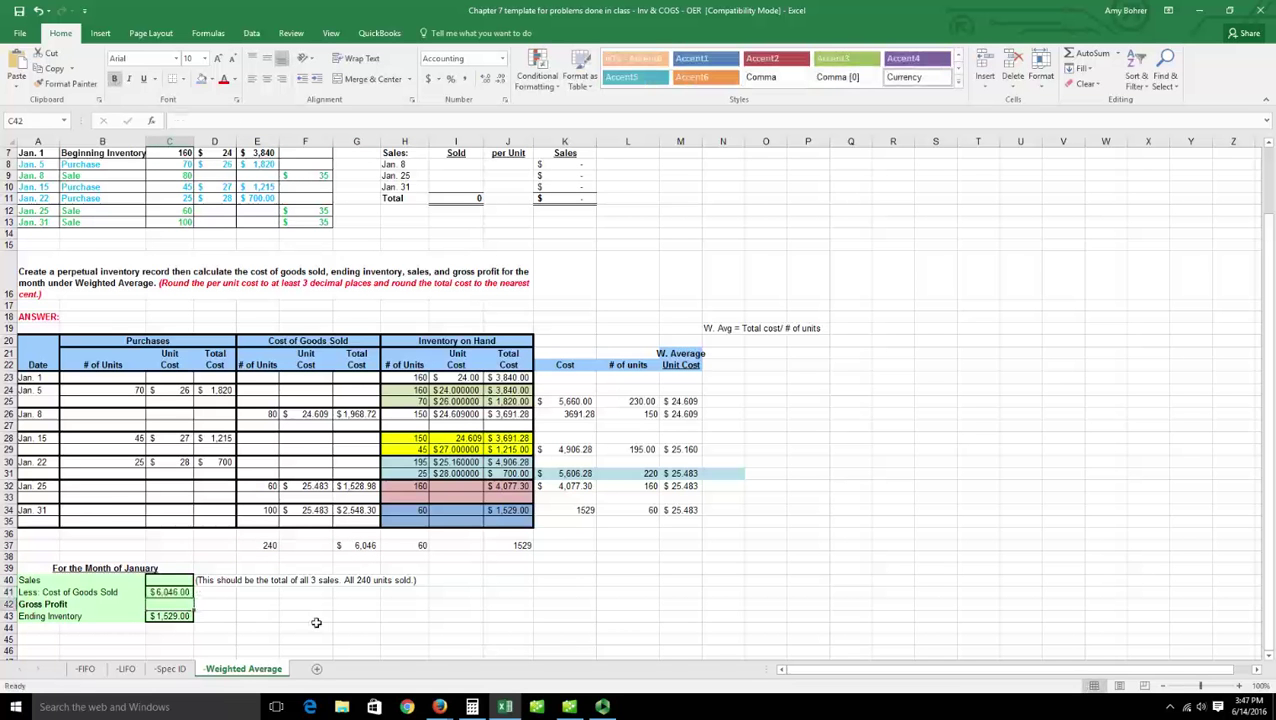
Format the inventory total in J37 and the cost of goods sold total in G37 in Accounting format with two decimals
scroll(315, 622, "up", 1)
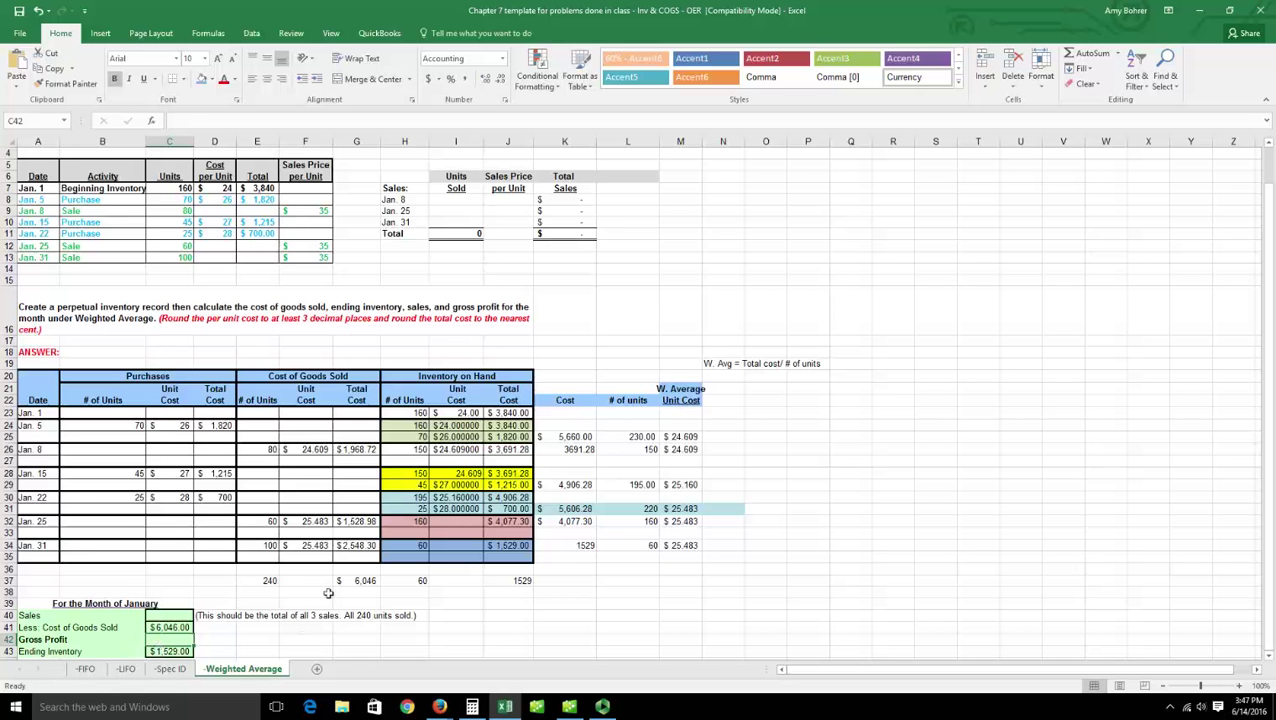
left_click(526, 582)
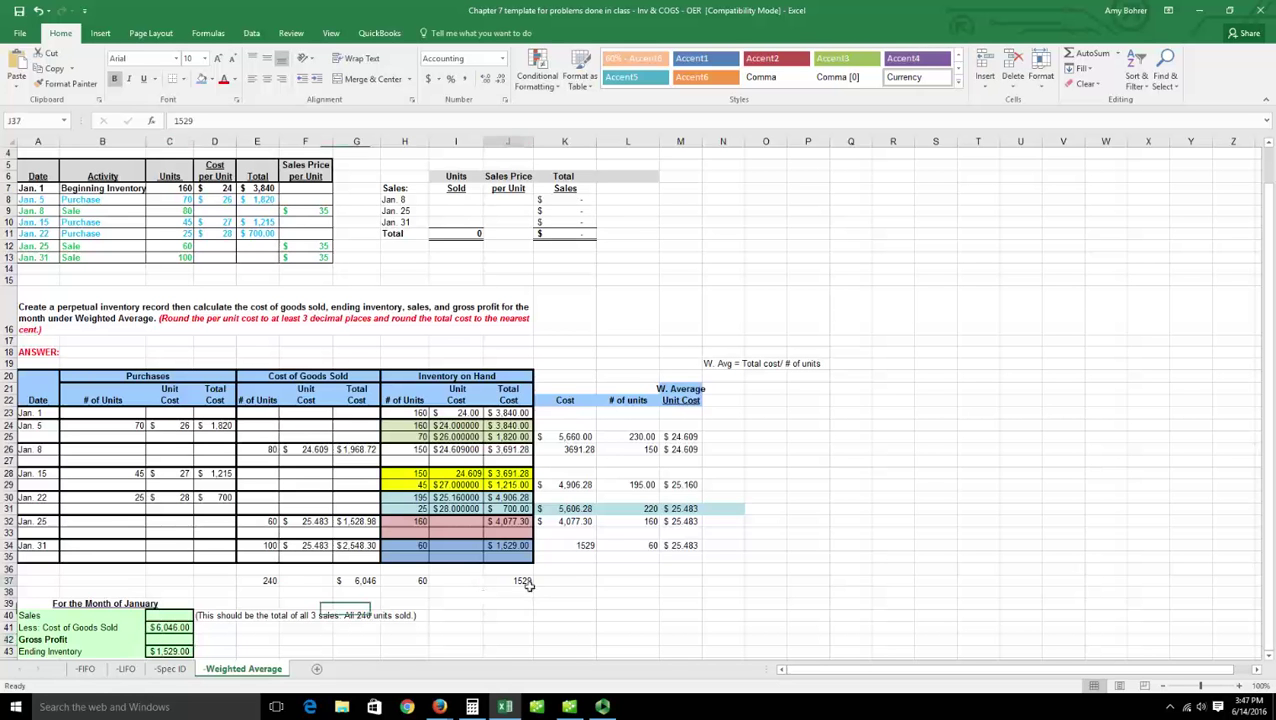
left_click(431, 82)
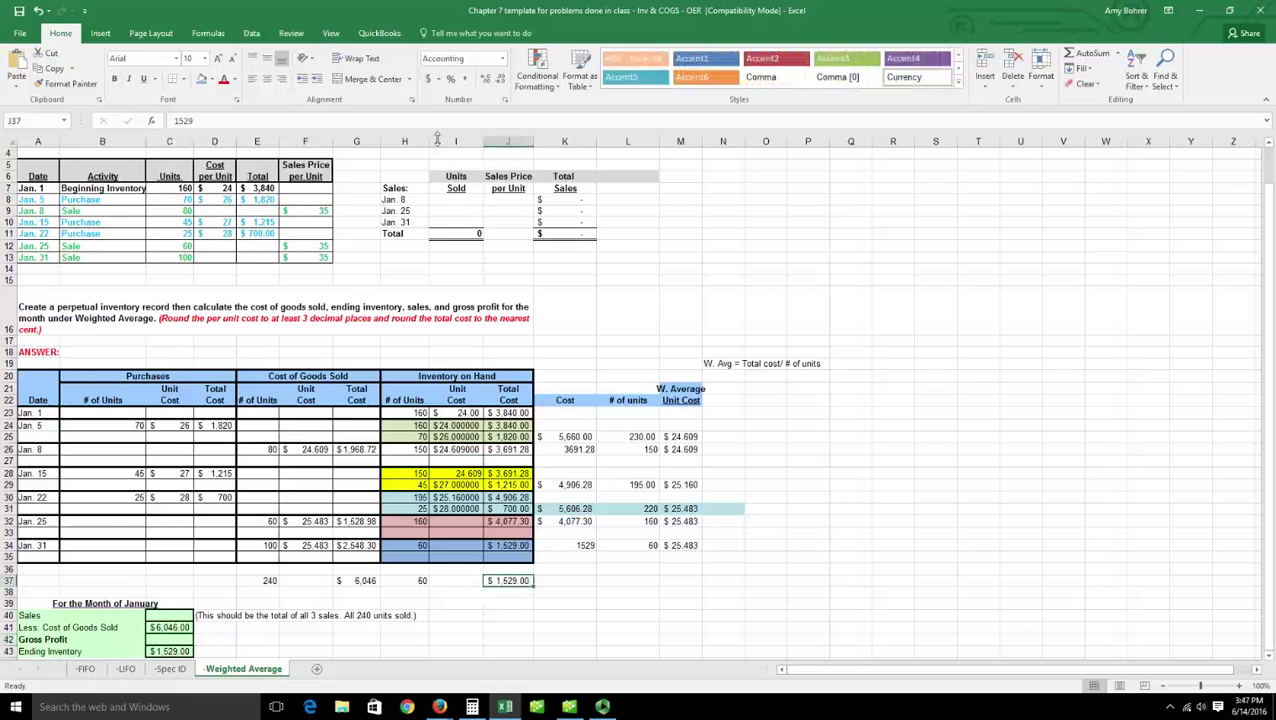
left_click(352, 582)
left_click(430, 79)
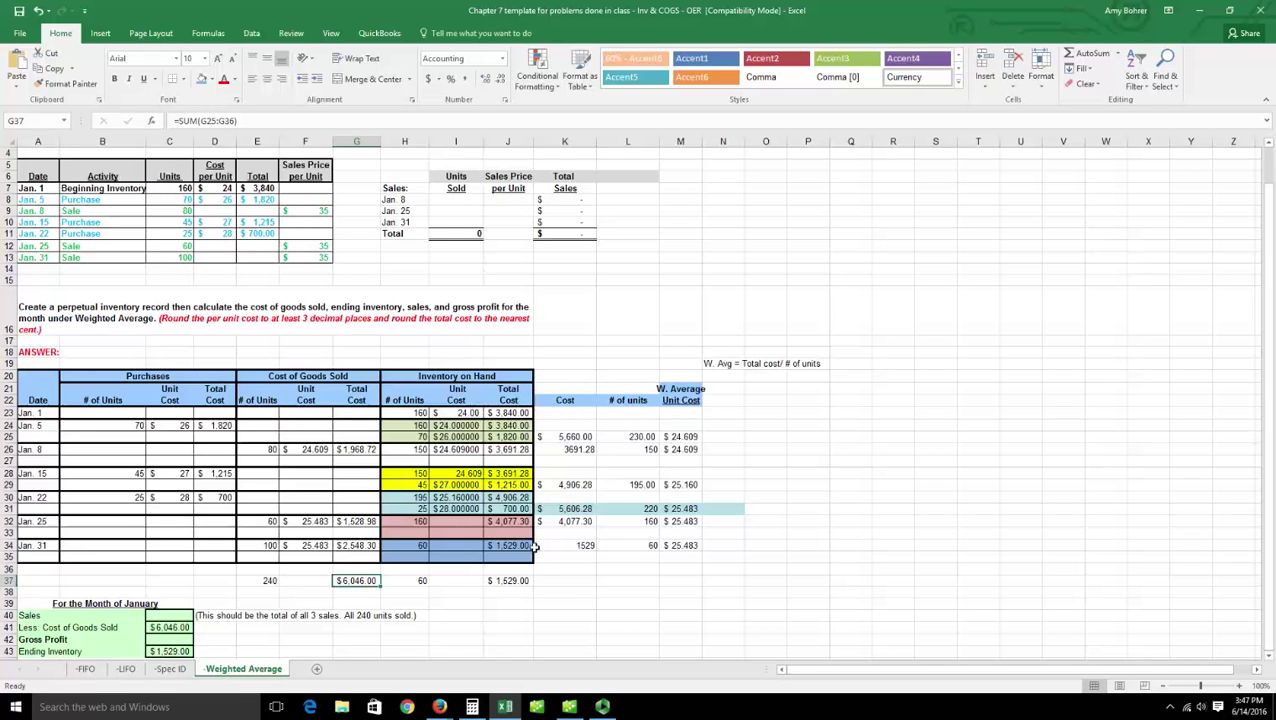
Add beginning inventory and the three purchase totals in E15 with =E7+E8+E10+E11
left_click(252, 282)
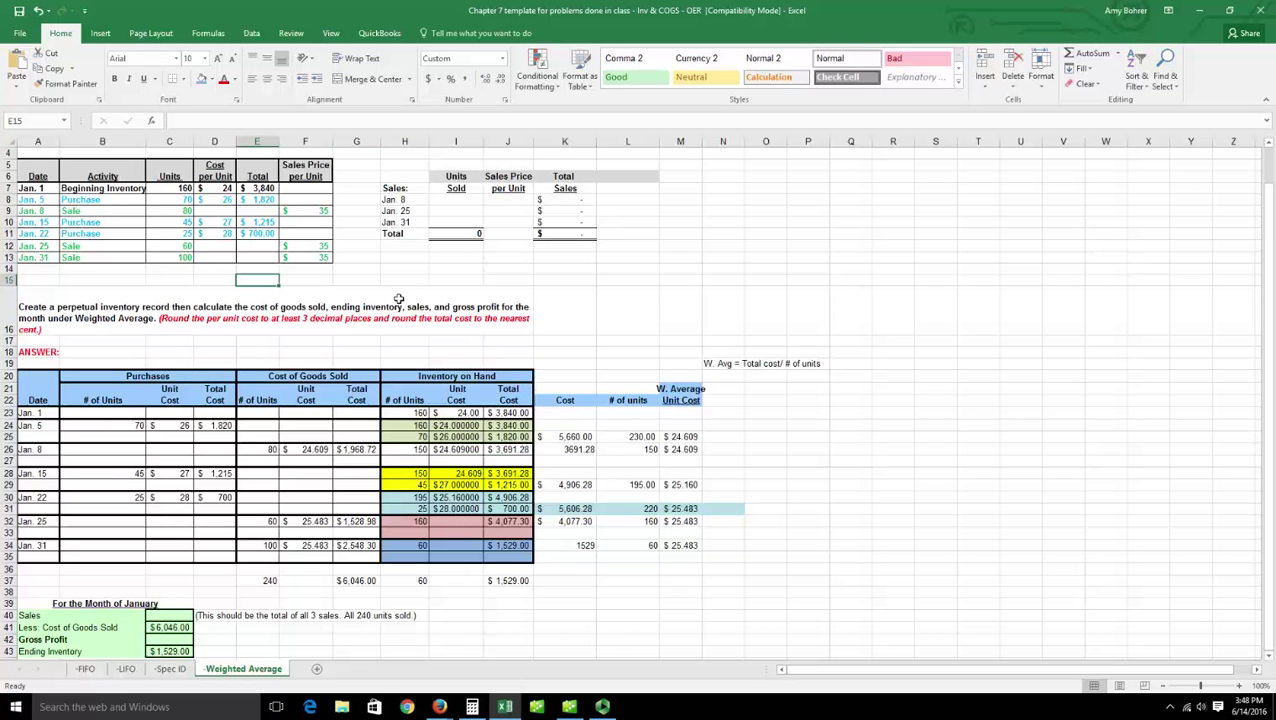
type("=")
left_click(251, 189)
type("+")
left_click(255, 200)
type("+")
left_click(256, 223)
left_click(256, 234)
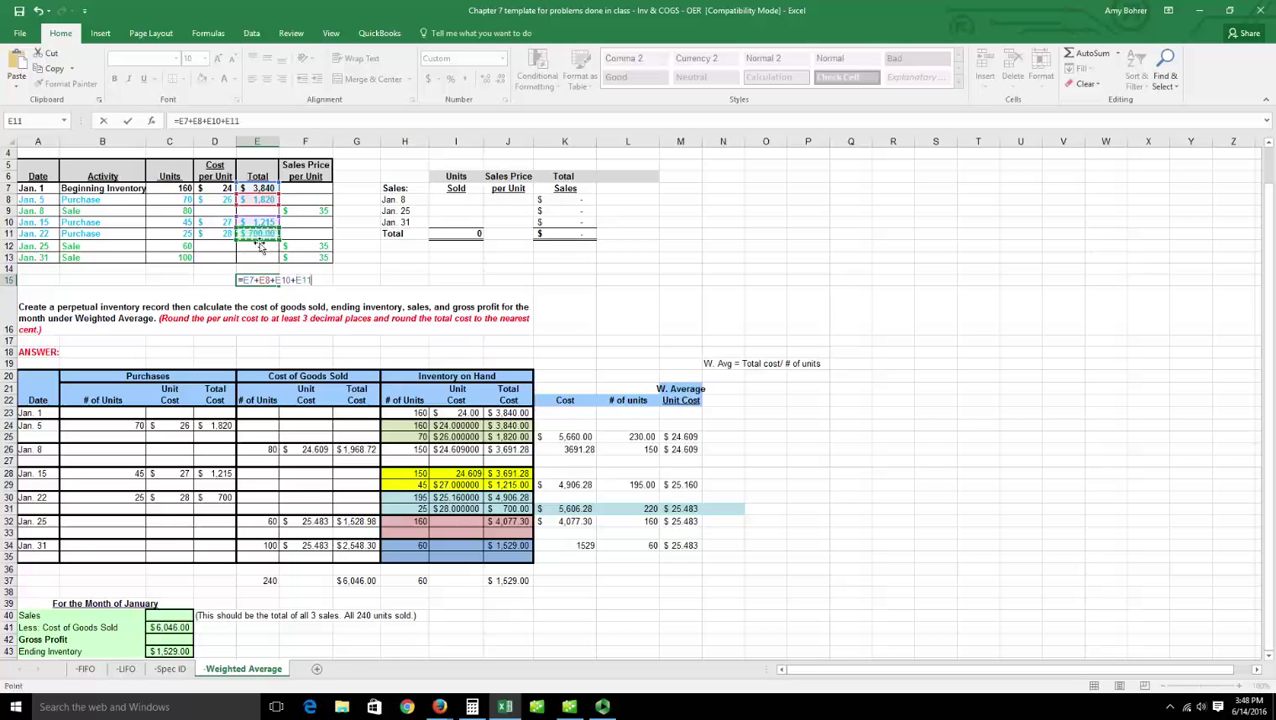
key("Return")
Label the total in E15 as COGAS in F15 and select both cells
left_click(309, 284)
type("COG")
key("Return")
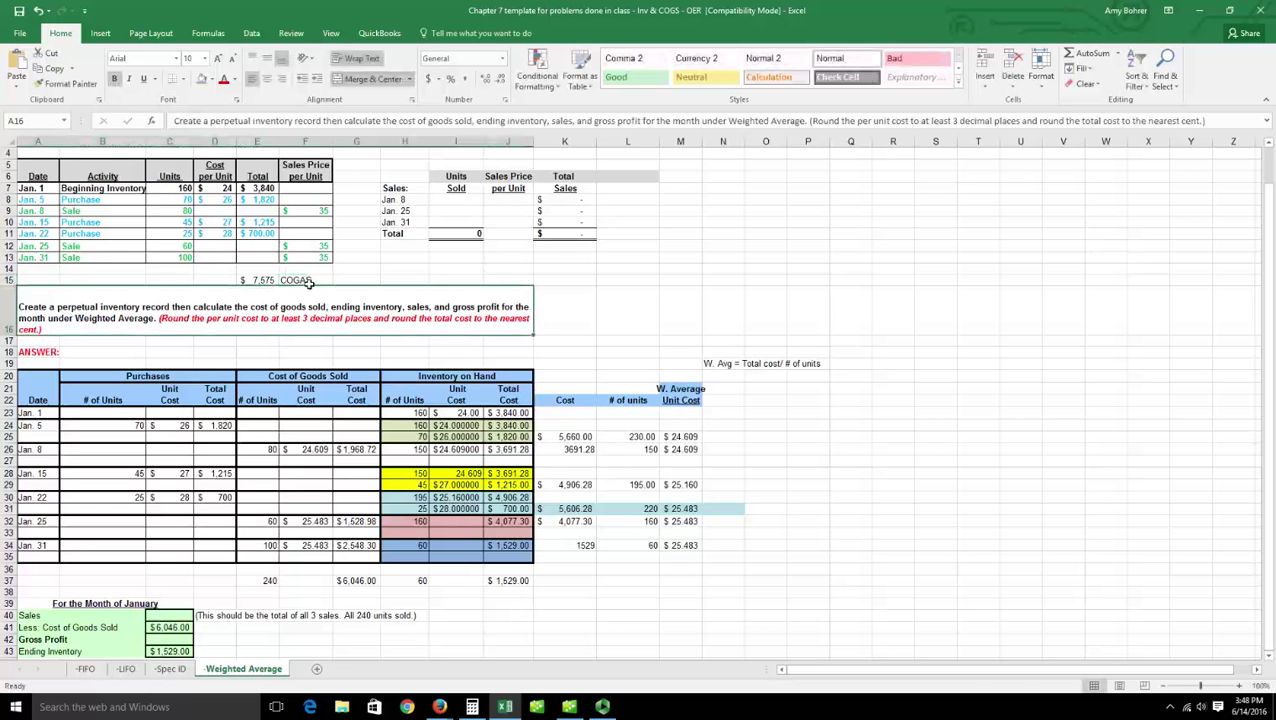
left_click_drag(309, 284, 258, 281)
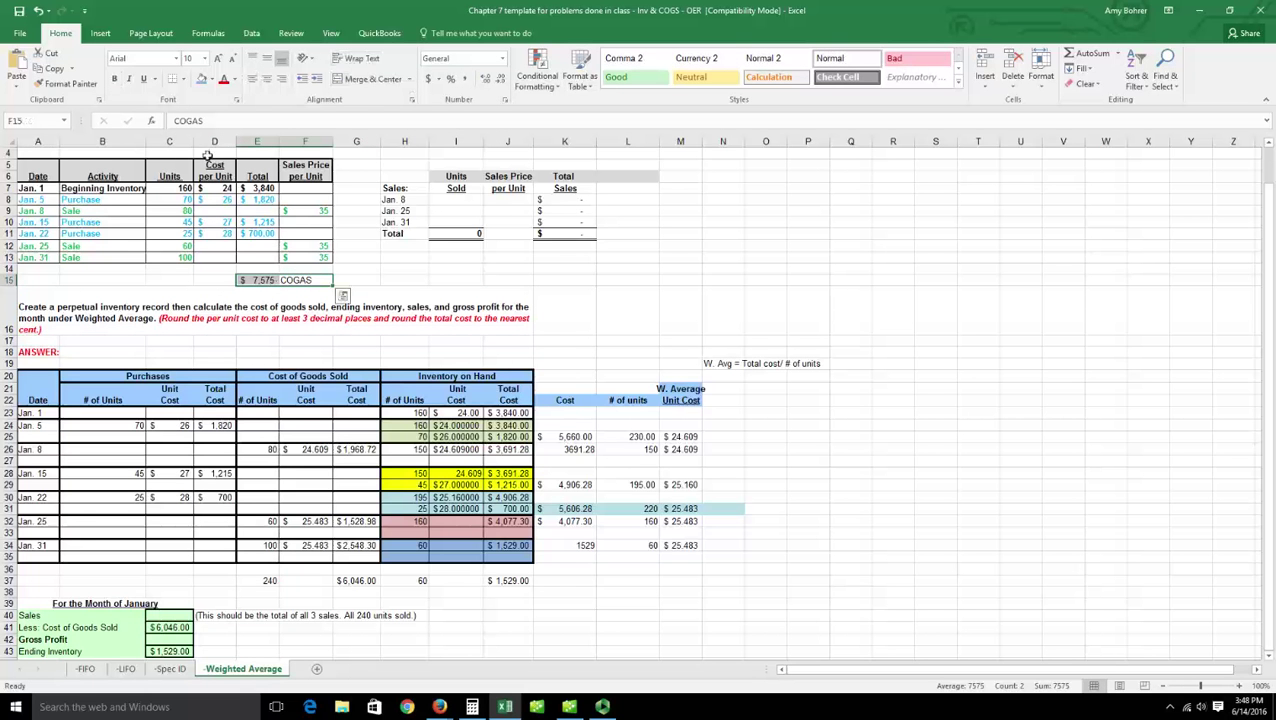
Shade the COGAS cells E15:F15 blue and enter =G37+J37 in H39 with the same blue fill
left_click(201, 79)
left_click(404, 603)
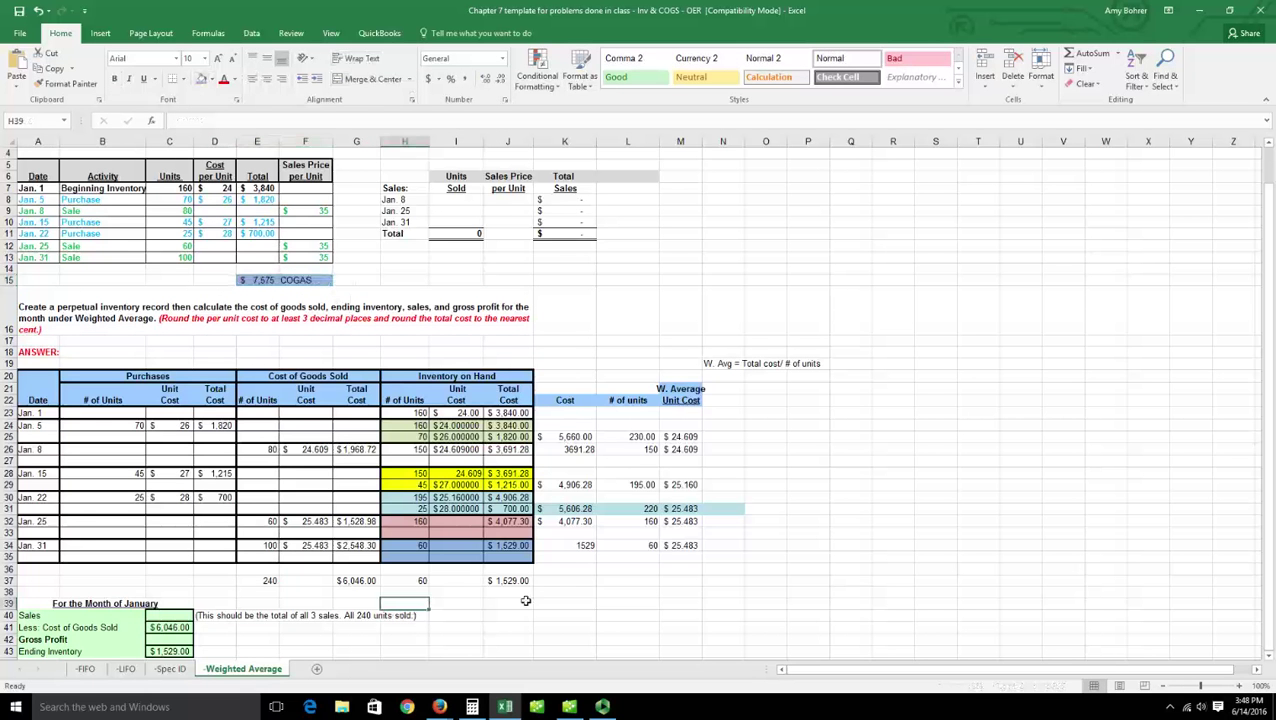
type("=")
left_click(372, 581)
type("+")
left_click(526, 581)
key("Return")
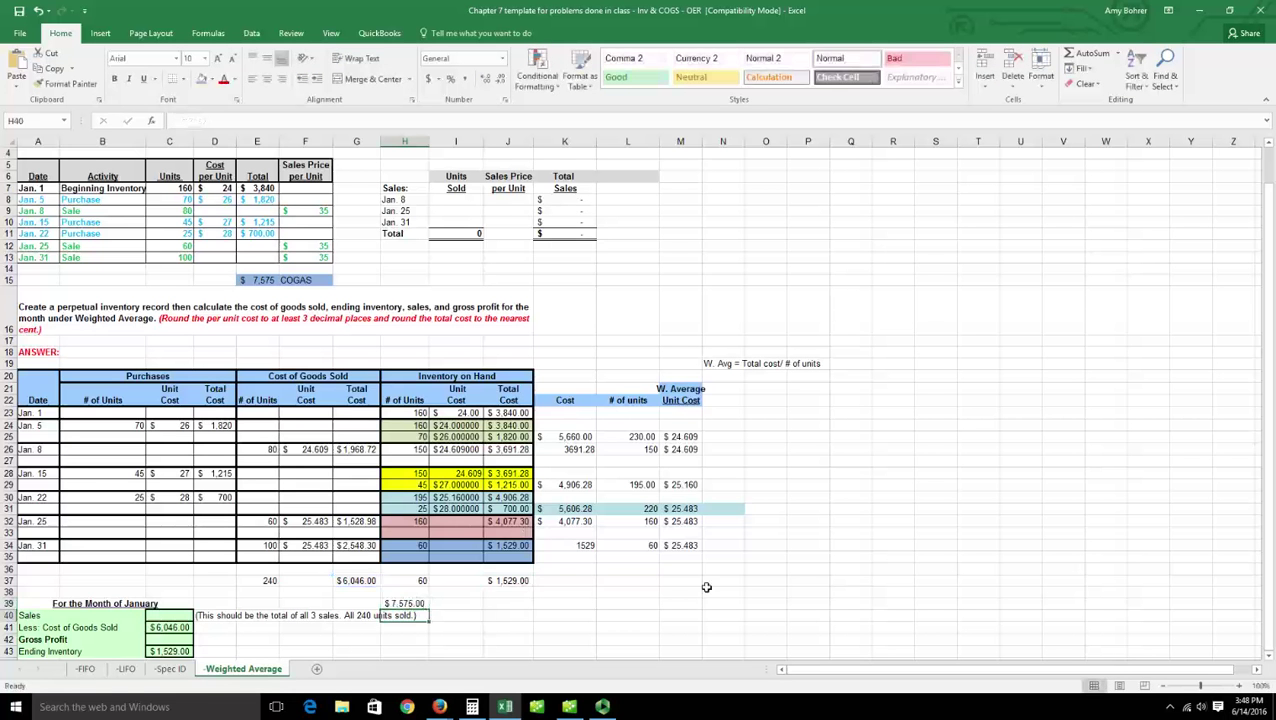
left_click(424, 603)
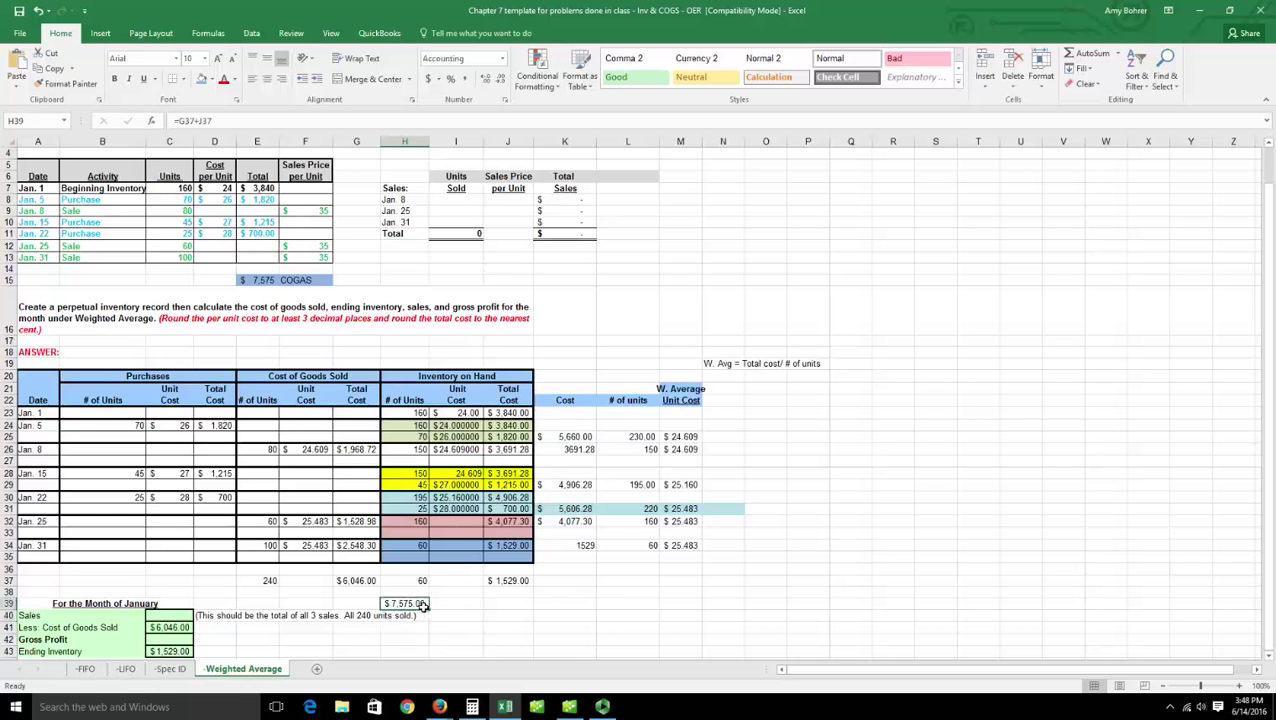
left_click(200, 79)
Record the Jan. 8 sale in the sales table as 80 units at a sales price of 35
scroll(408, 600, "down", 1)
left_click(179, 583)
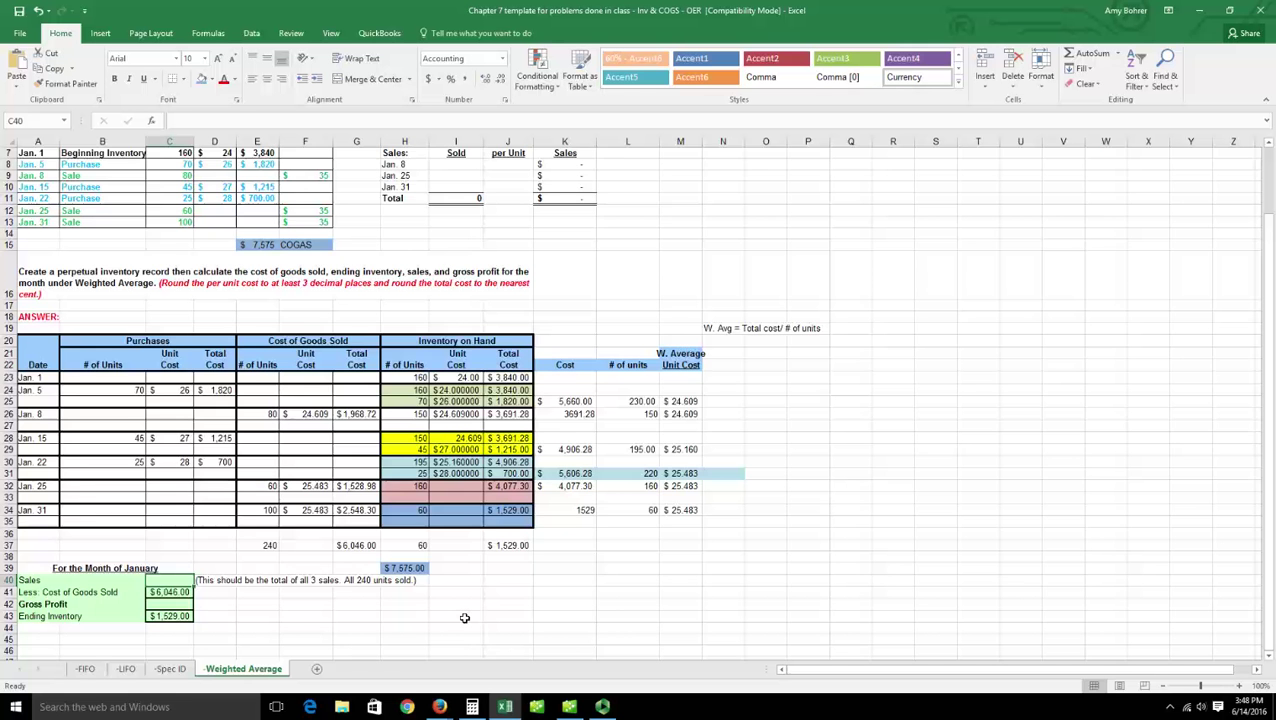
scroll(464, 618, "up", 1)
left_click(466, 202)
type("80")
key("Return")
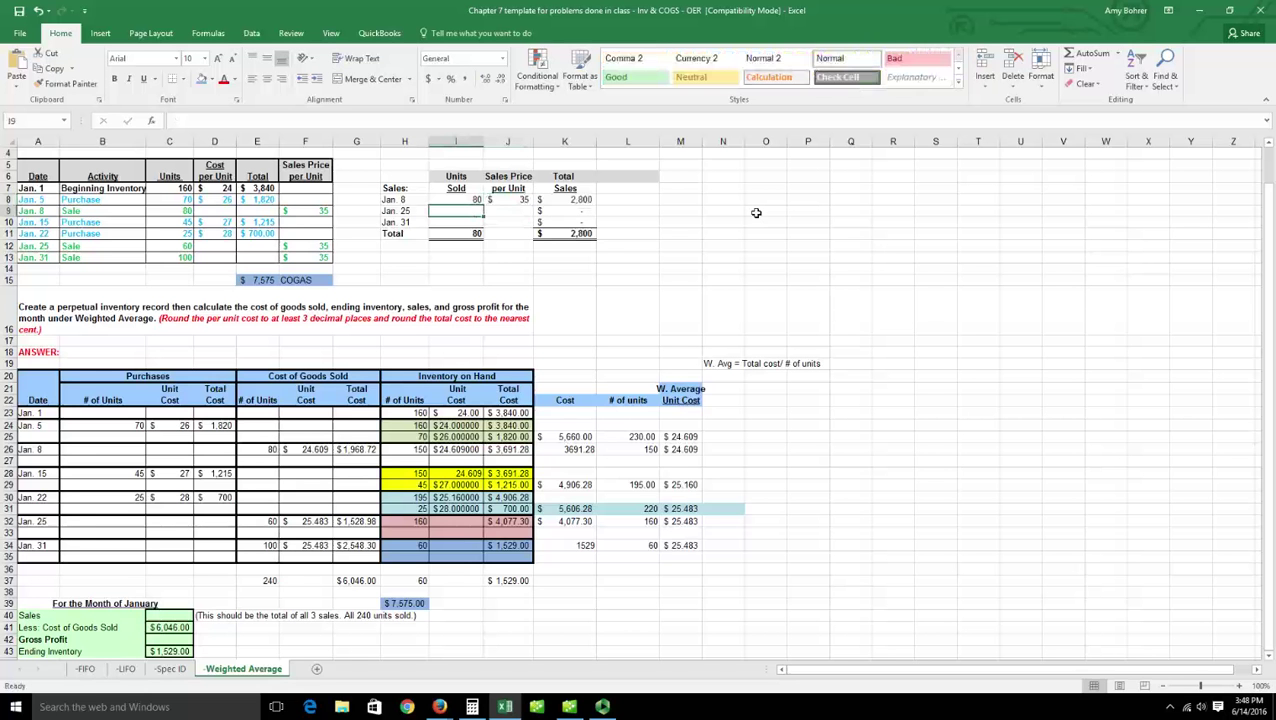
Record the Jan. 25 sale of 60 units and the Jan. 31 sale of 100 units, both at a sales price of 35
type("60")
key("Tab")
type("35")
key("Return")
type("100")
key("Tab")
type("35")
key("Down")
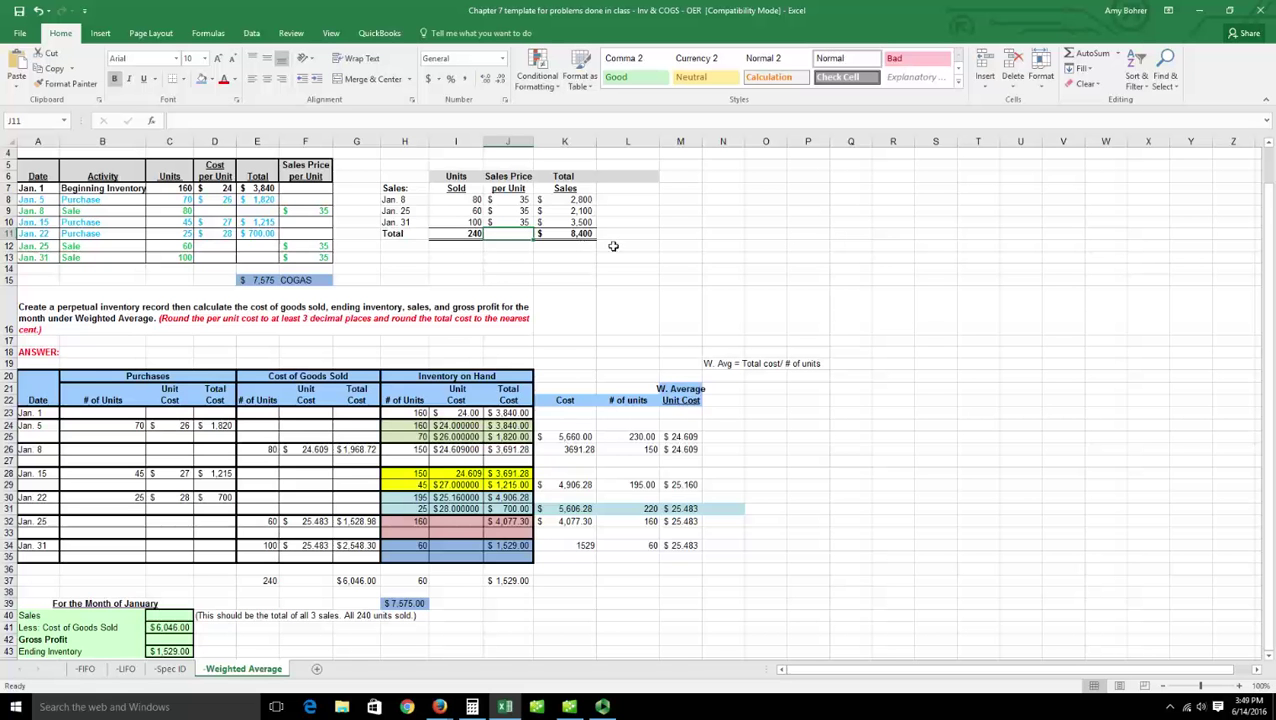
Enter 8400 as the January sales in C40
scroll(380, 460, "down", 1)
left_click(169, 580)
type("8400")
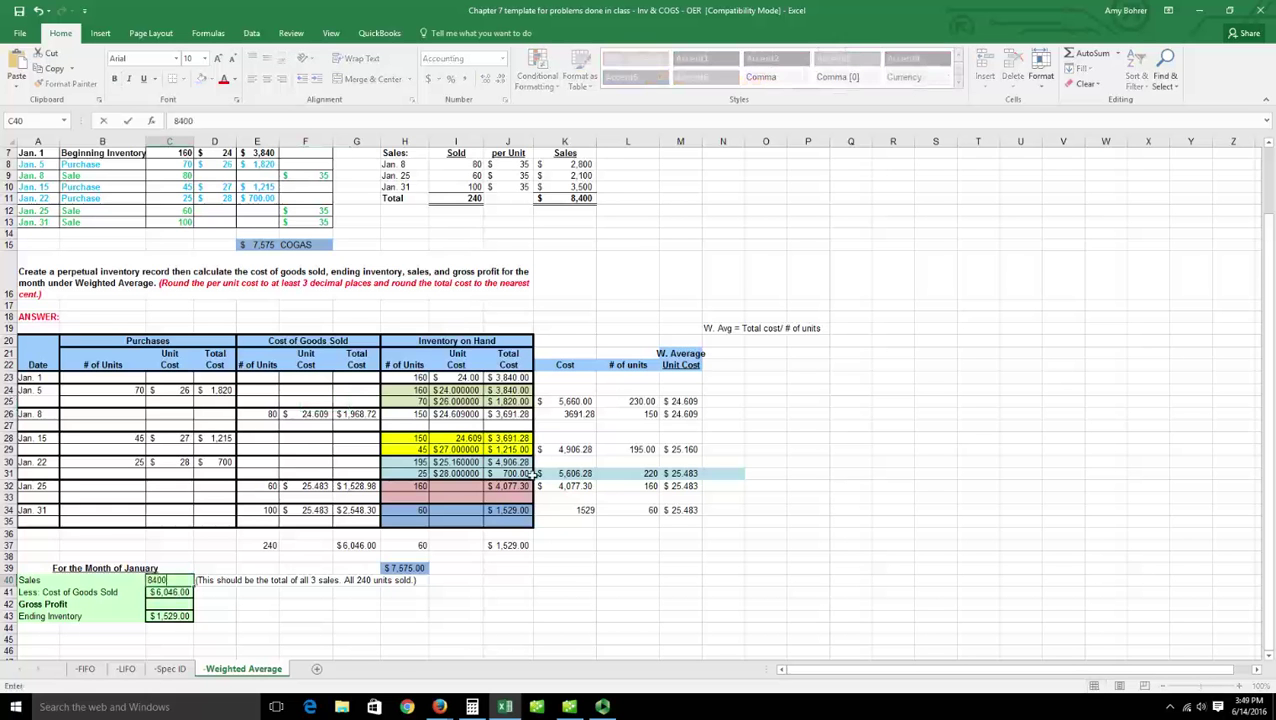
key("Return")
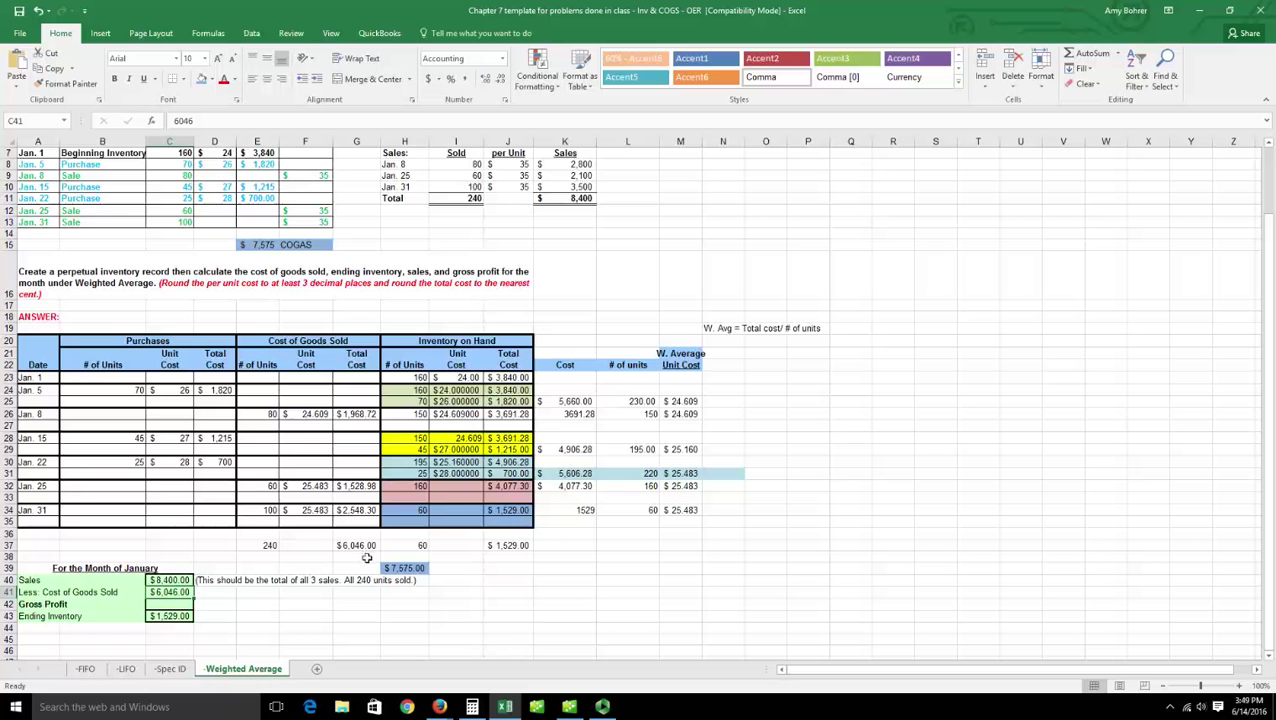
Calculate the January gross profit in C42 with =8400-6046
left_click(185, 604)
type("=8400-6")
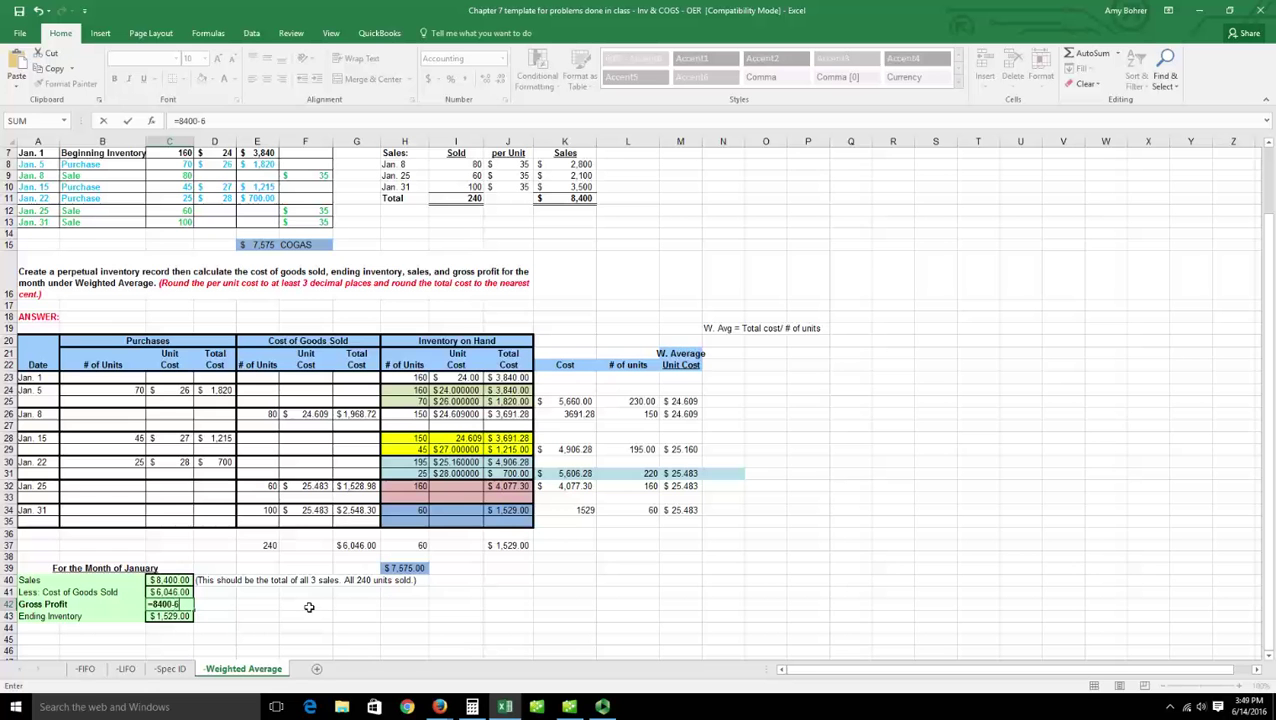
type("046")
key("Return")
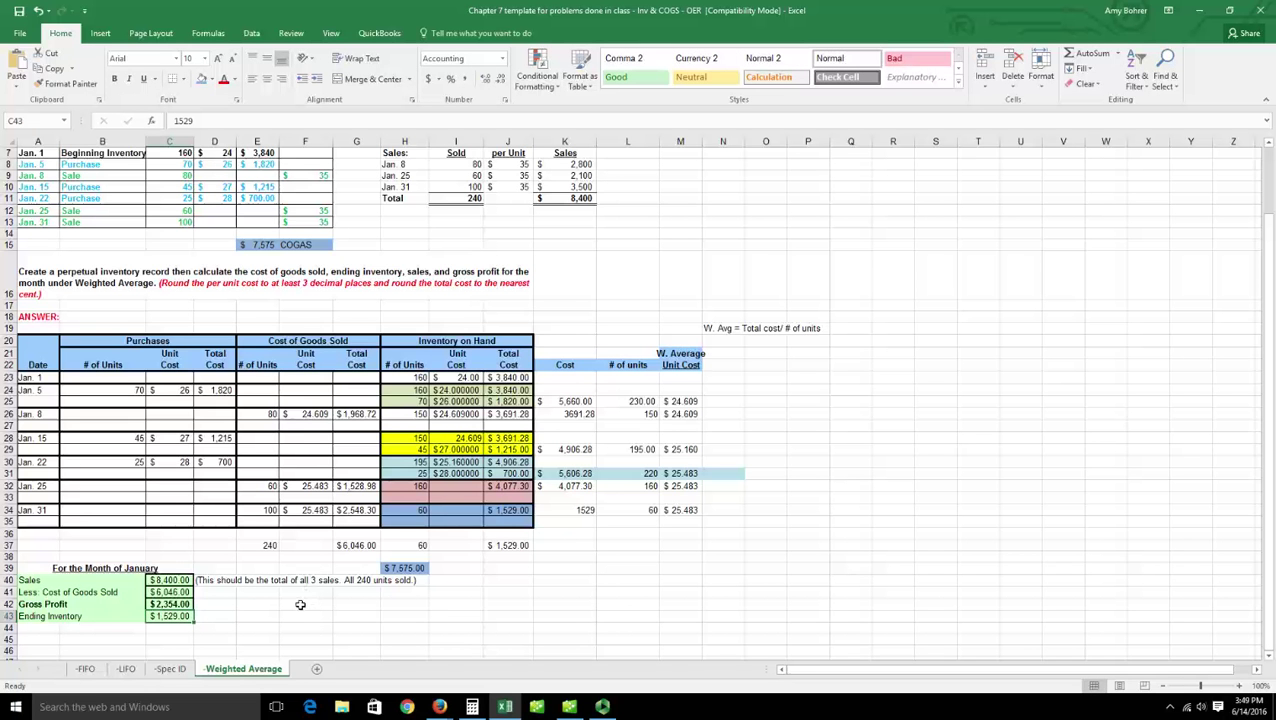
Make the labels and amounts in the January summary block bold
left_click_drag(50, 592, 168, 620)
key("ctrl+b")
left_click(262, 628)
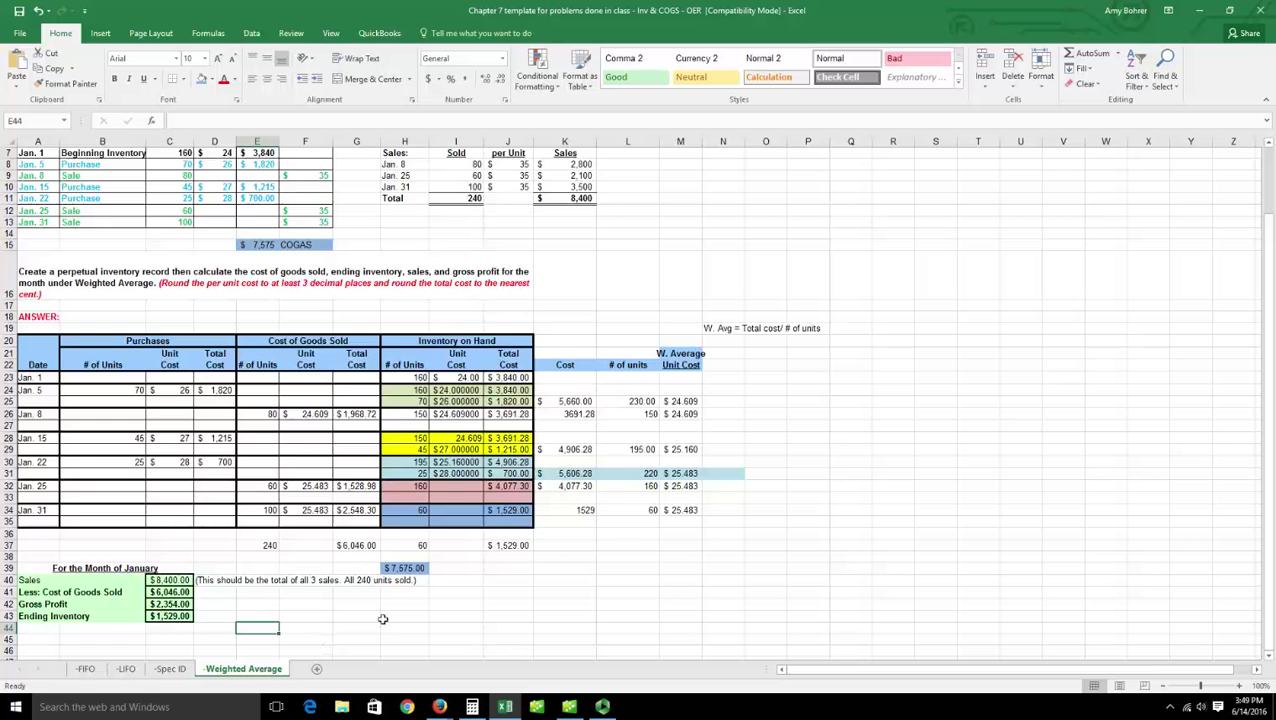
scroll(382, 619, "up", 2)
scroll(382, 619, "down", 1)
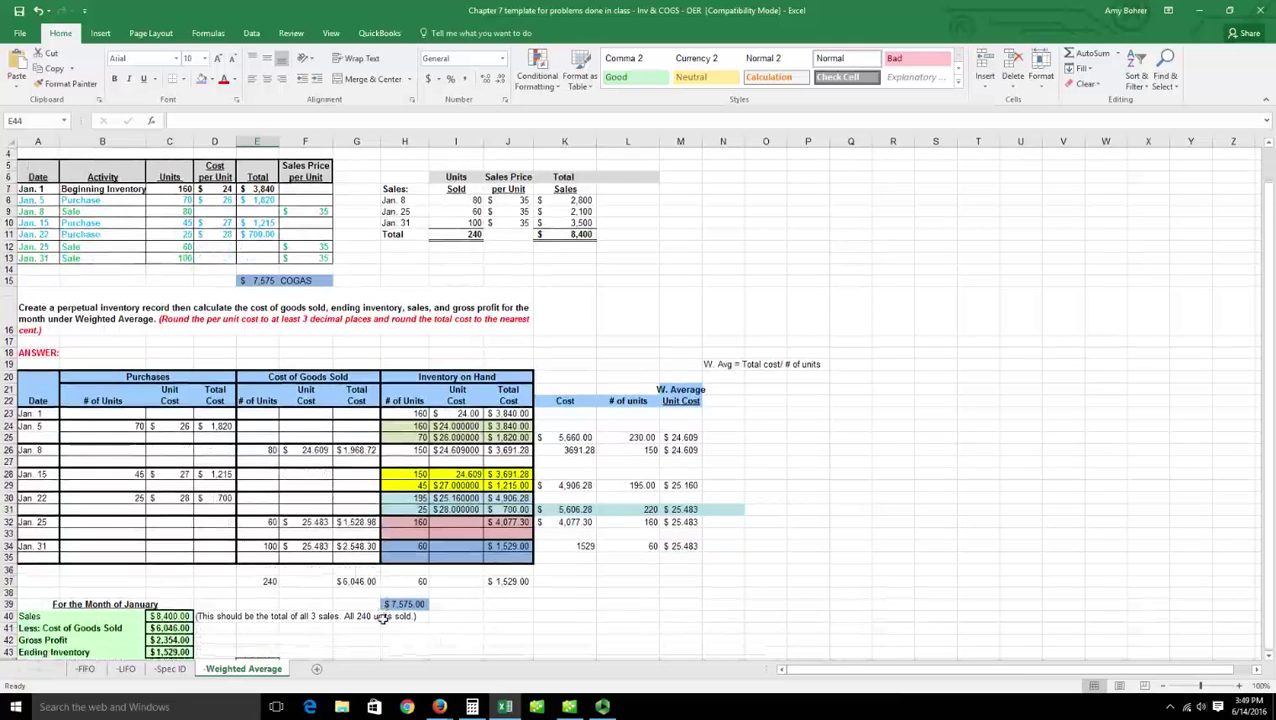